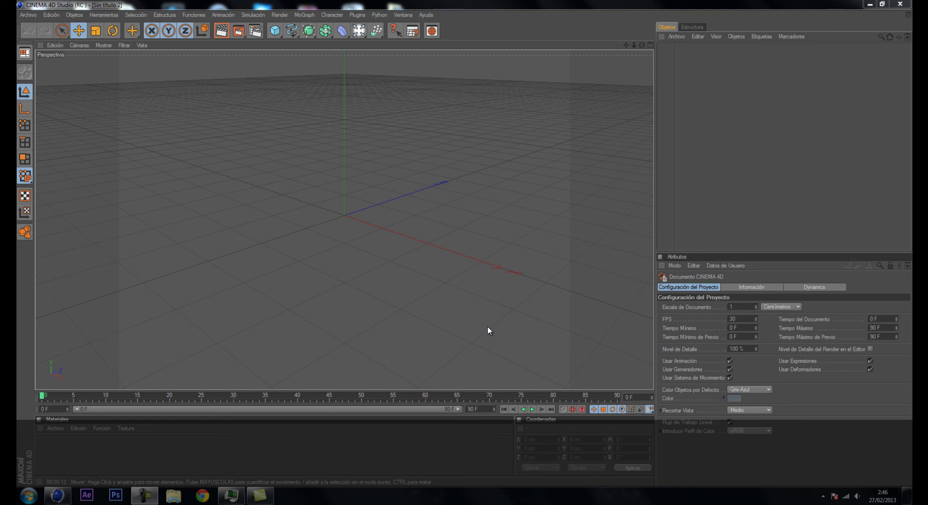
Add a floor to the scene and rotate it about 45 degrees.
click(358, 32)
click(449, 108)
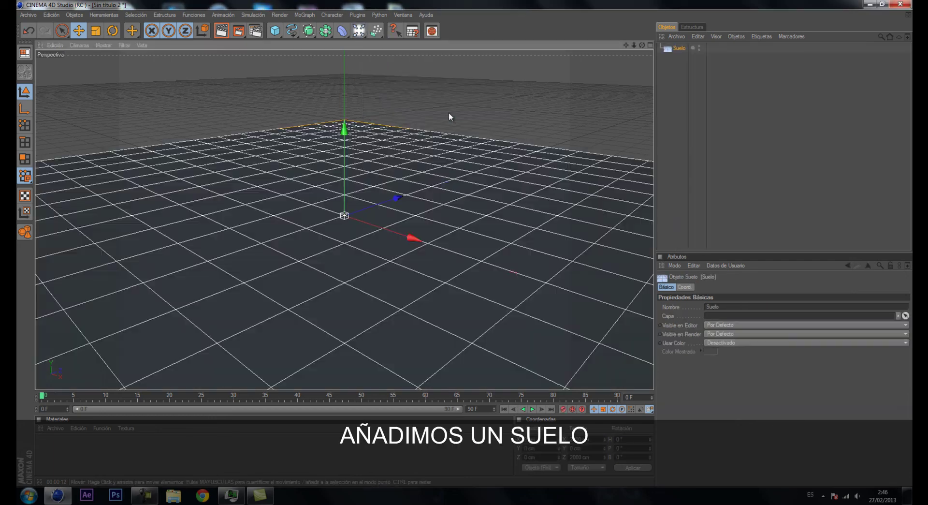
click(113, 30)
drag(335, 239, 390, 234)
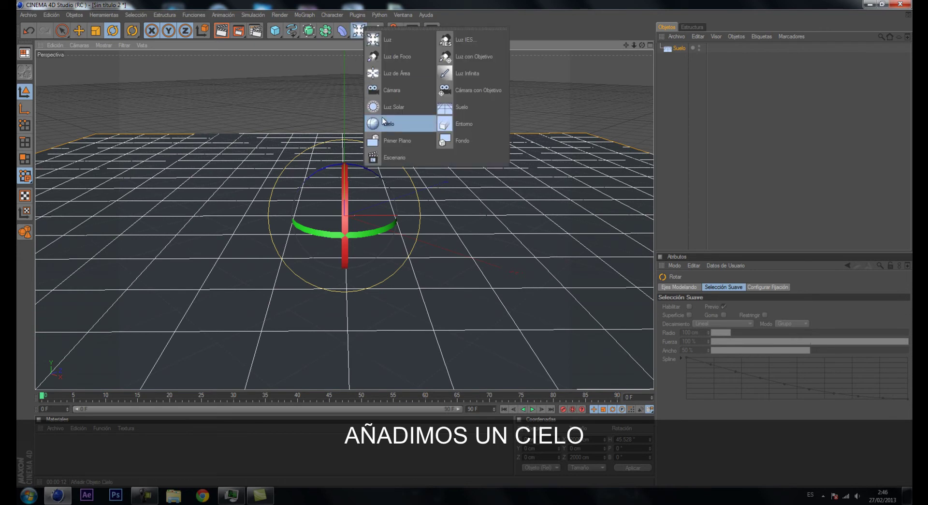
Add a sky object and orbit the view to look down on the floor.
drag(359, 37, 382, 118)
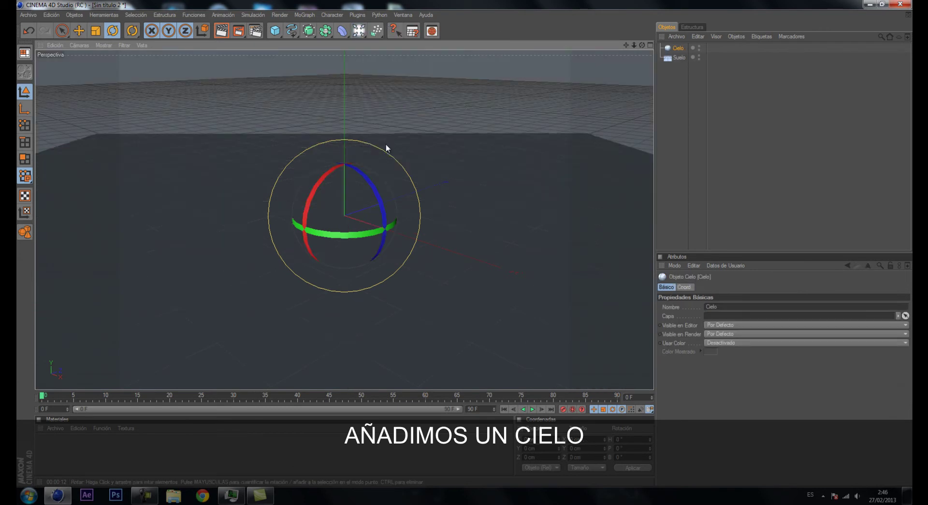
click(79, 31)
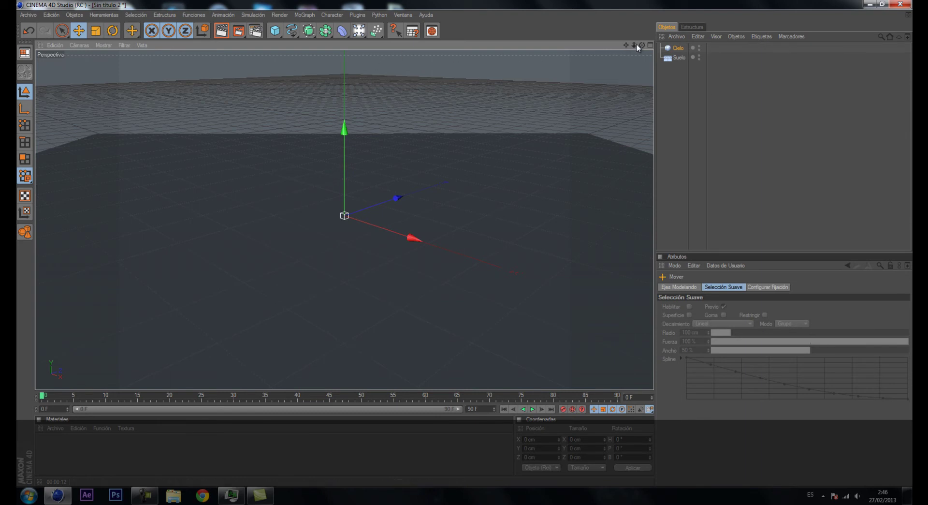
drag(642, 45, 465, 245)
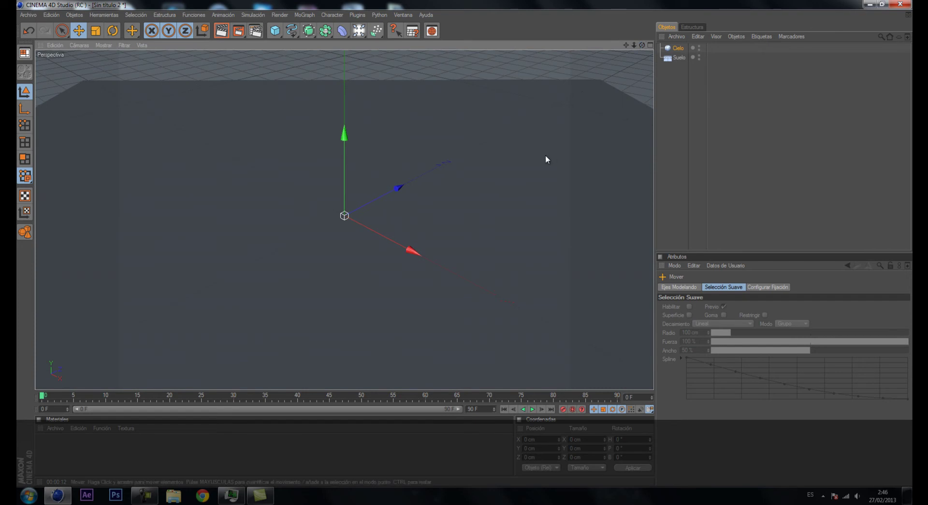
Add a MoGraph text object reading 'Texto' and turn it about 48° in heading.
click(304, 15)
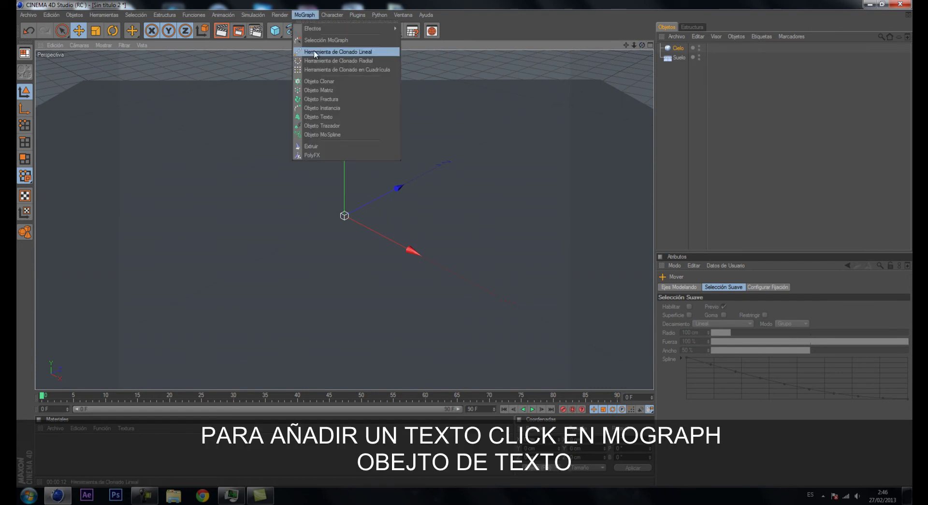
click(318, 116)
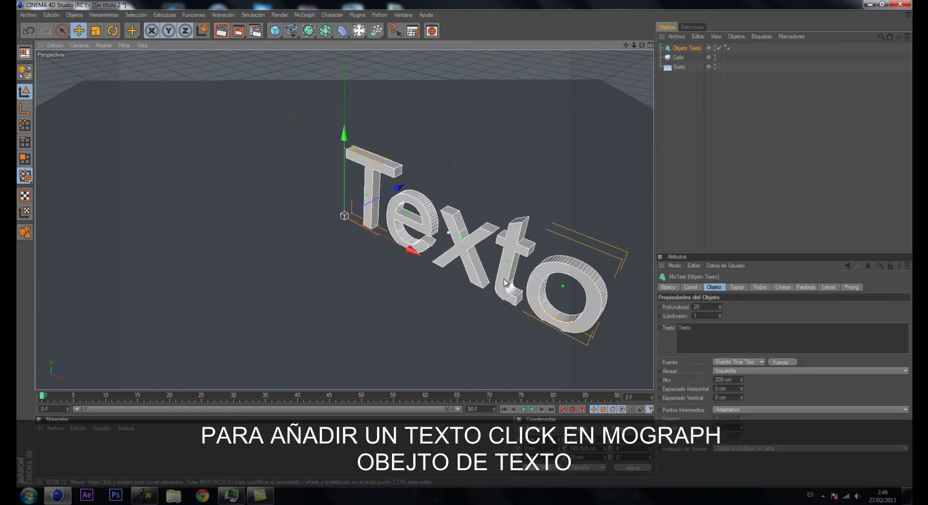
click(113, 31)
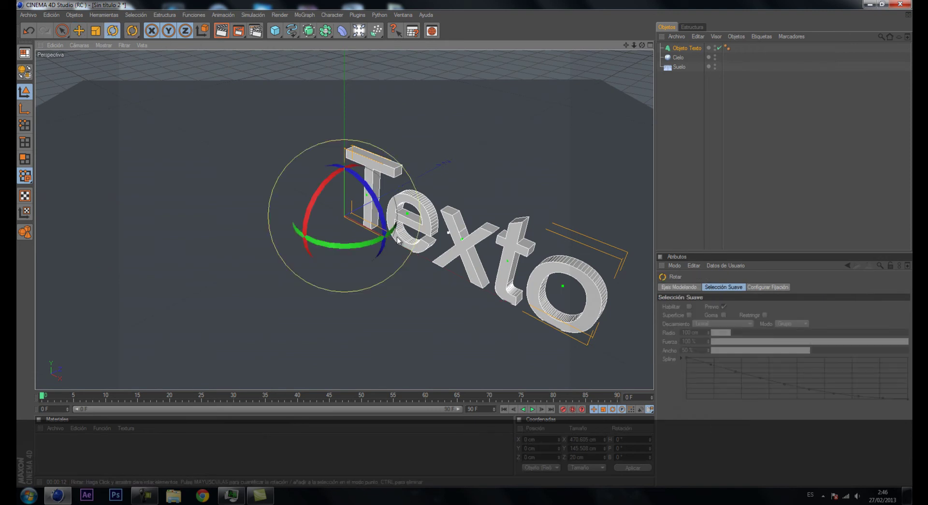
drag(346, 242, 384, 234)
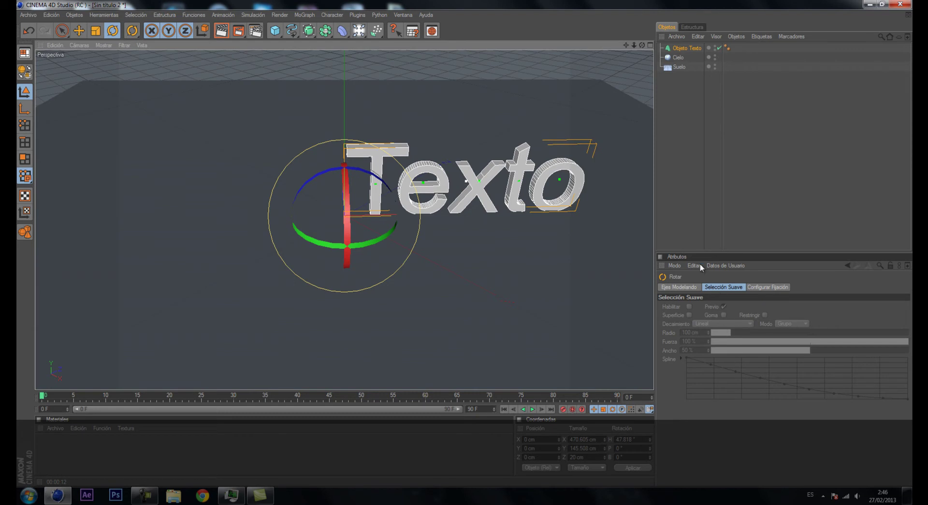
click(79, 30)
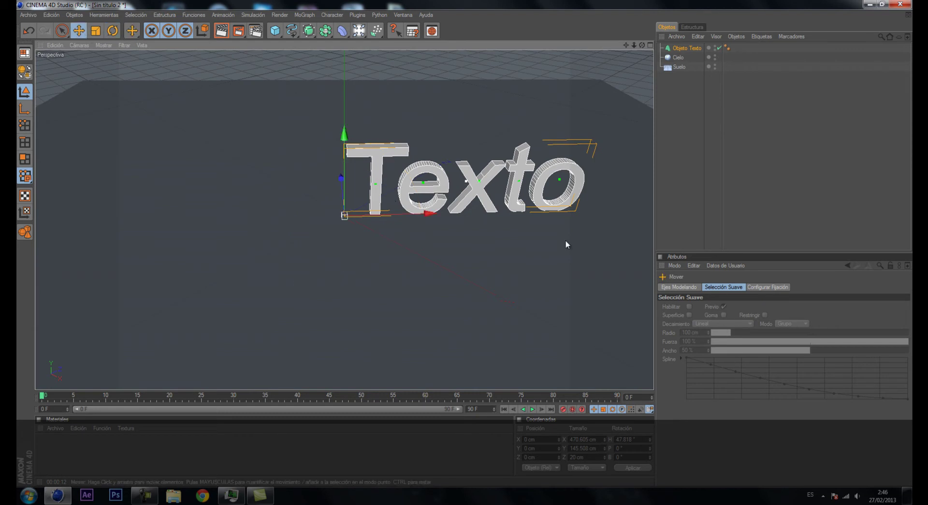
click(686, 48)
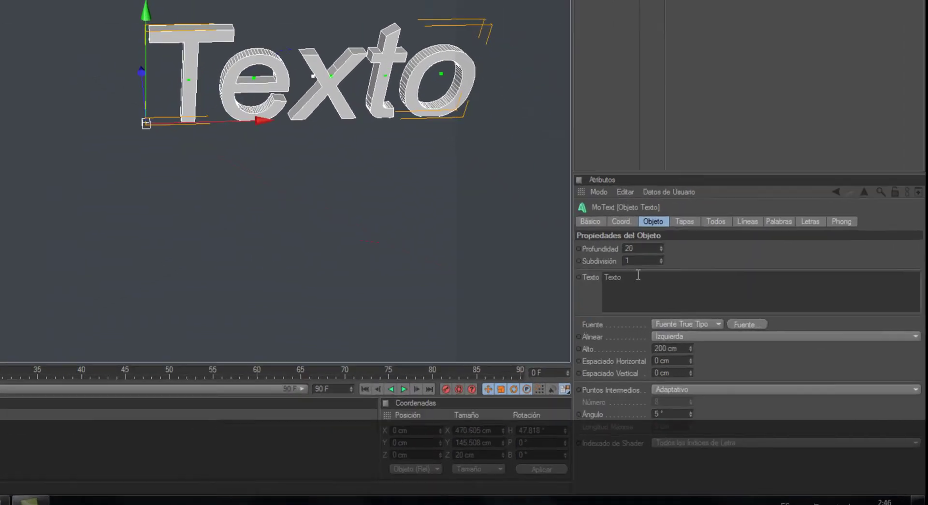
Change the text to a capital 'T' and set the extrusion depth to 51.
double_click(638, 275)
key(Caps_Lock)
text(T)
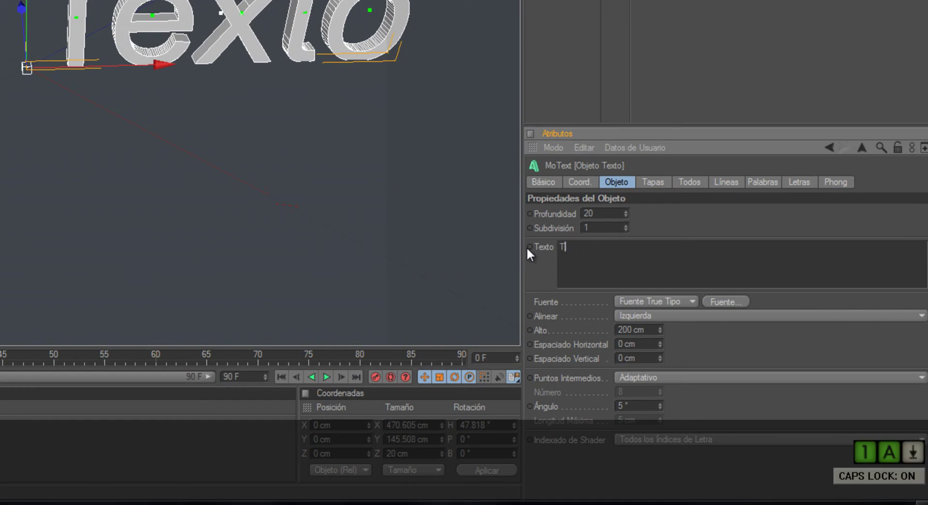
drag(625, 212, 627, 215)
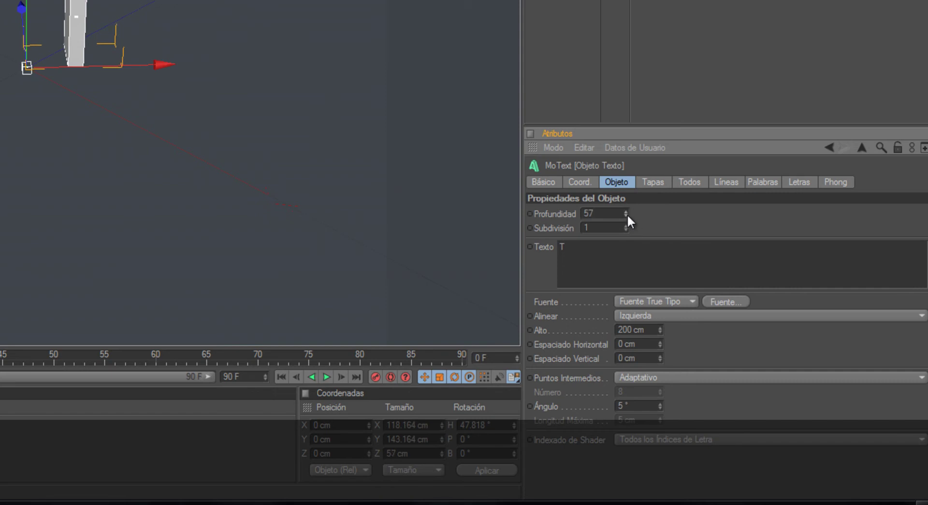
click(626, 211)
Set both the front and back caps to Tapa con Canto rounded edges.
click(662, 185)
click(687, 213)
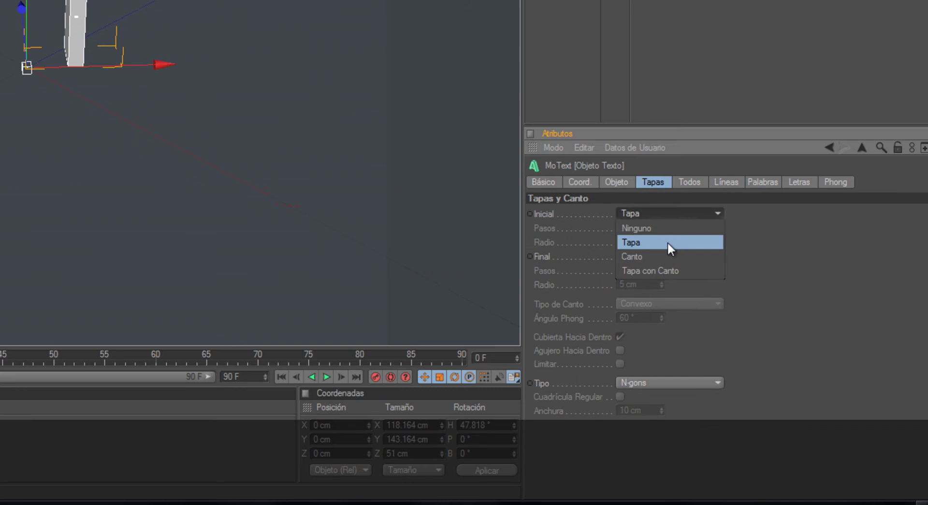
click(657, 270)
click(688, 256)
click(651, 311)
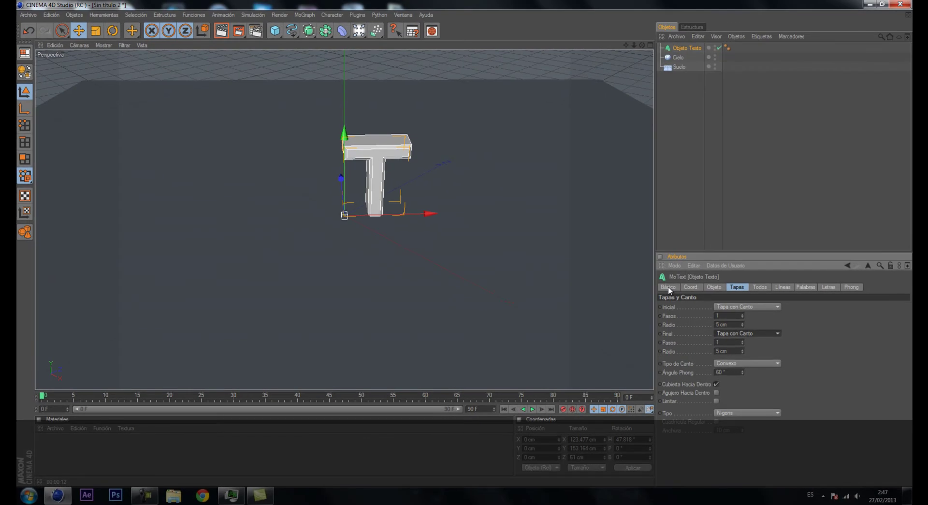
Move the T to roughly X 30.5, Y 11.8, Z -221.6 cm.
click(668, 287)
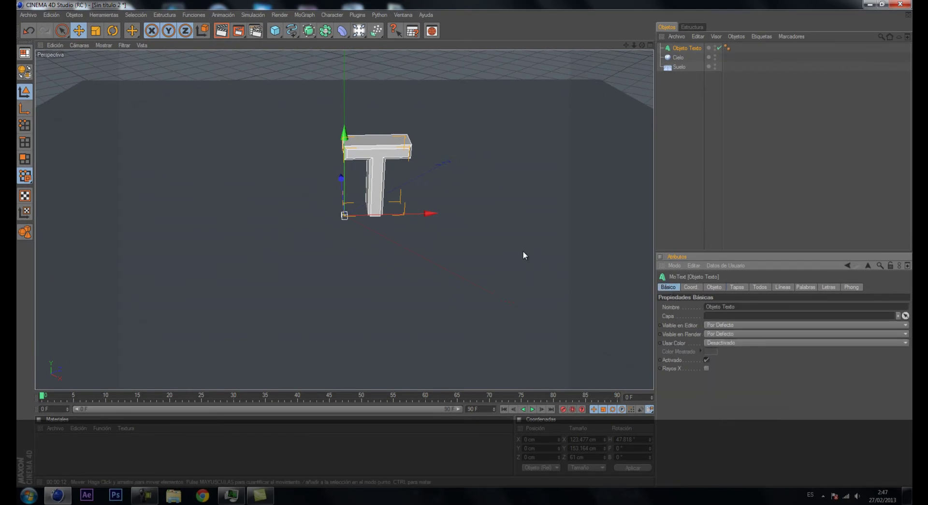
mouse_move(345, 179)
mouse_down()
mouse_move(464, 245)
mouse_move(419, 208)
mouse_move(366, 195)
mouse_up()
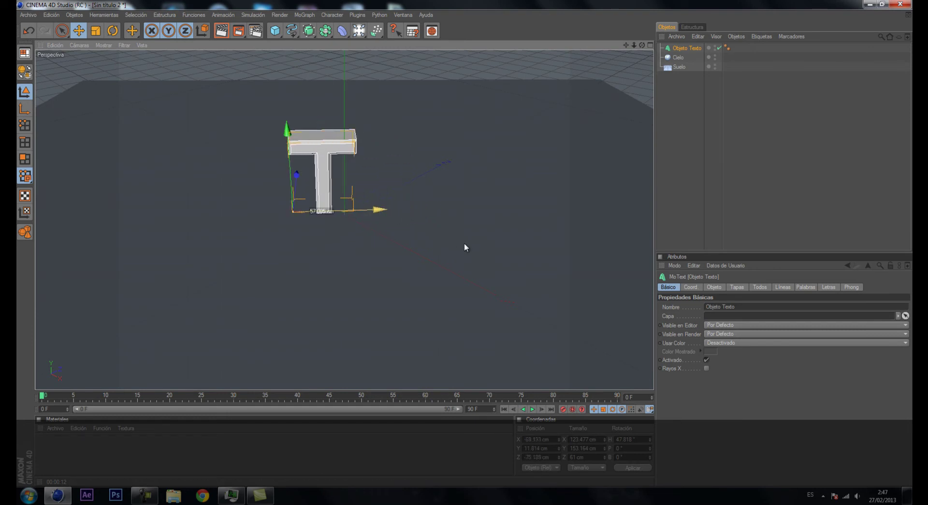
drag(275, 185, 291, 202)
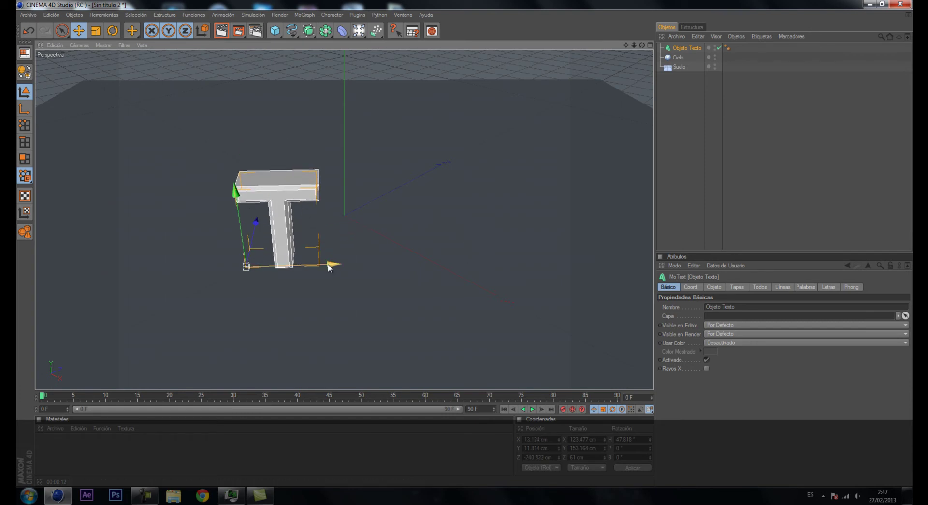
drag(342, 263, 359, 264)
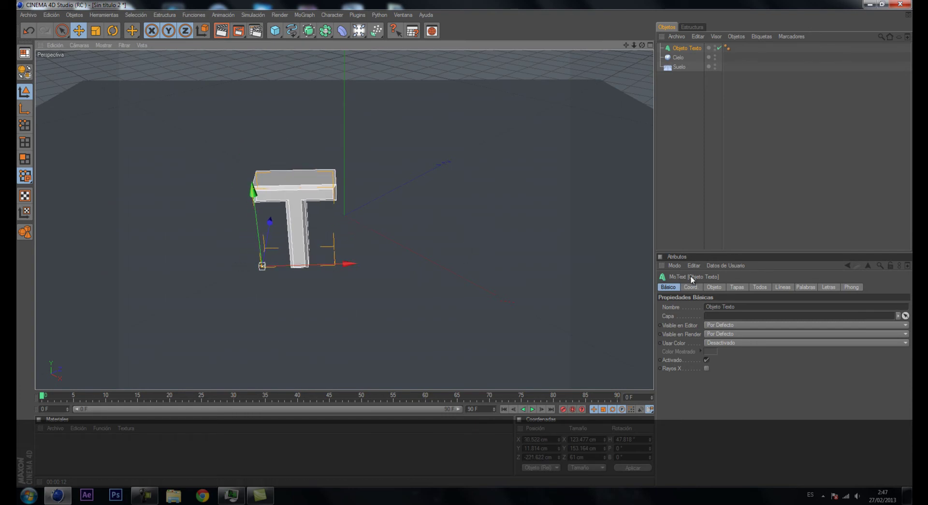
click(714, 287)
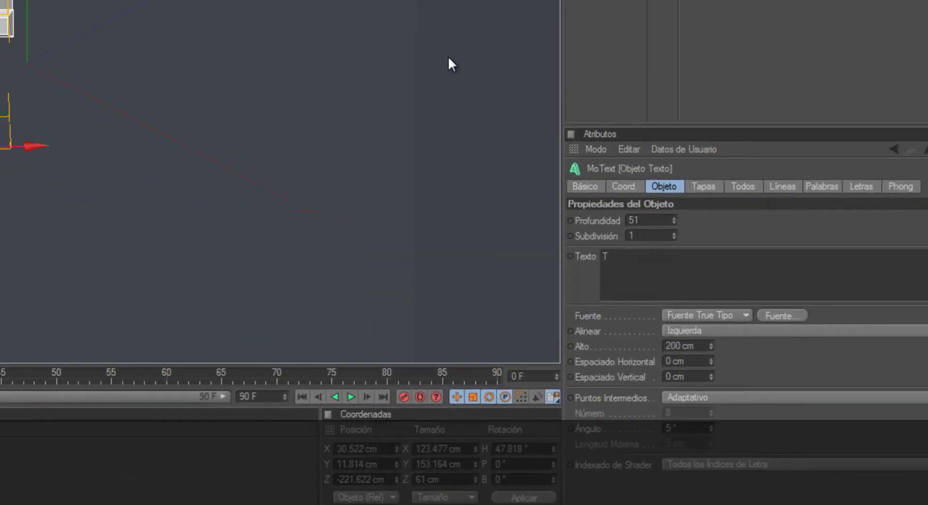
Set the T's font to AR DESTINE.
click(713, 286)
text(AR )
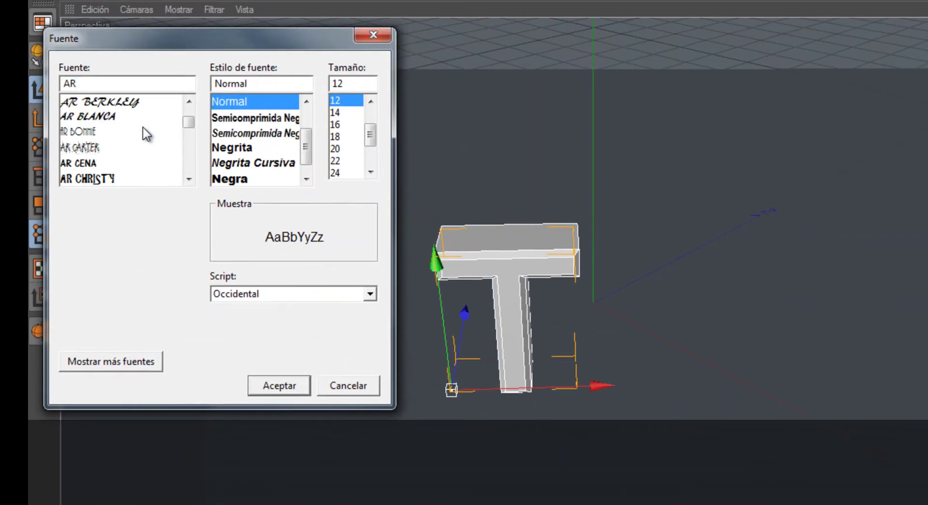
text(D)
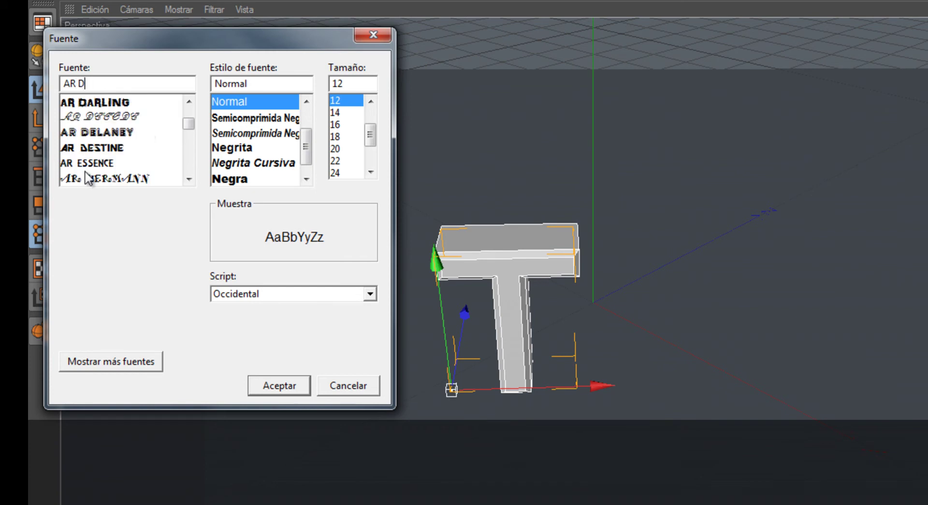
click(99, 147)
click(239, 345)
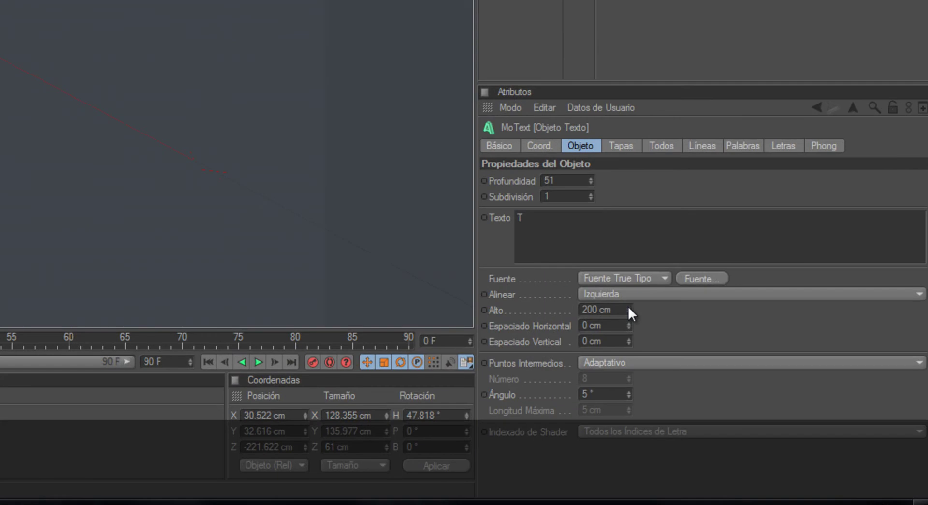
Raise the T's height to 300 cm and duplicate the text object.
click(741, 378)
drag(628, 307, 630, 311)
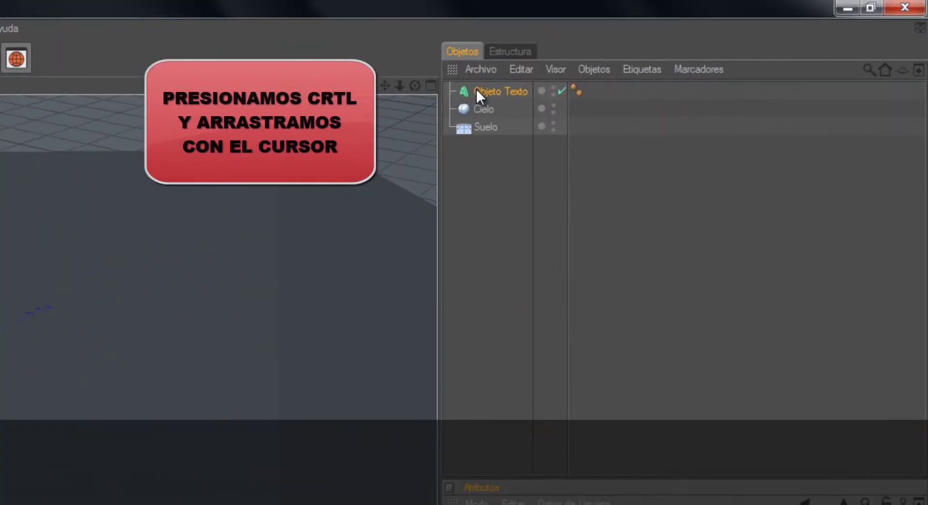
ctrl+drag(682, 48, 676, 54)
Make the duplicate read 'O' in Arial and slide it right of the T.
ctrl+drag(425, 113, 426, 116)
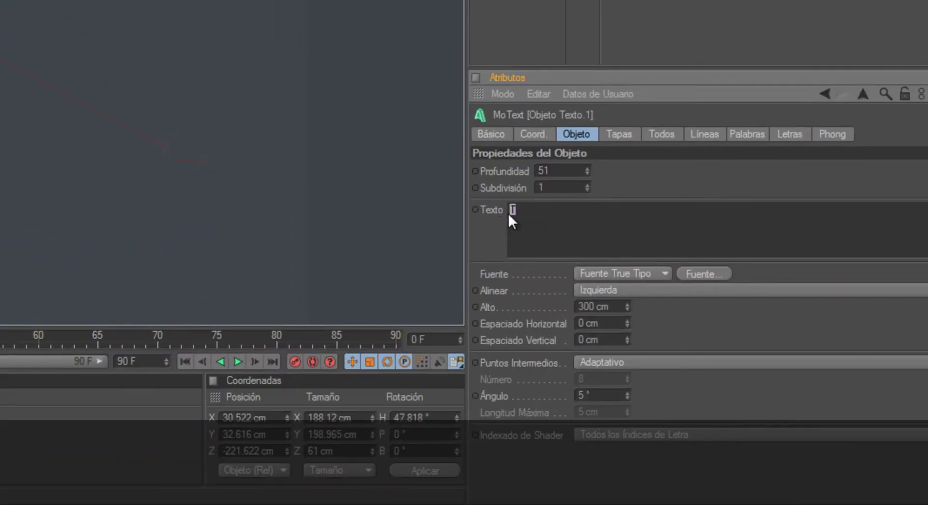
text(O)
click(704, 273)
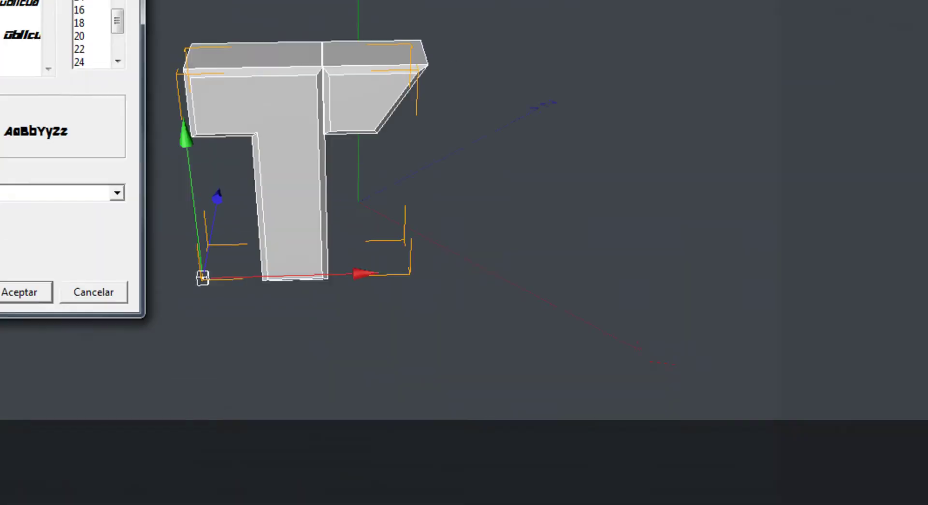
text(ARR)
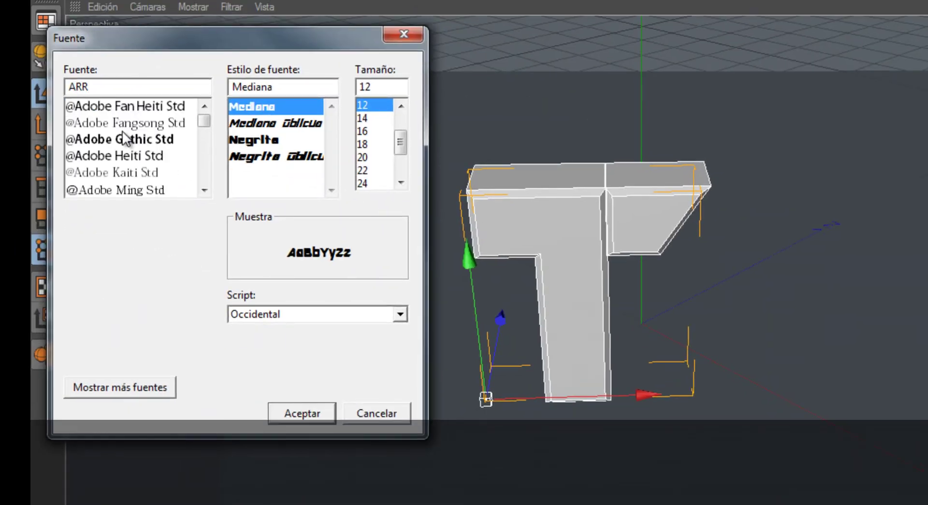
key(BackSpace)
text(I)
click(87, 105)
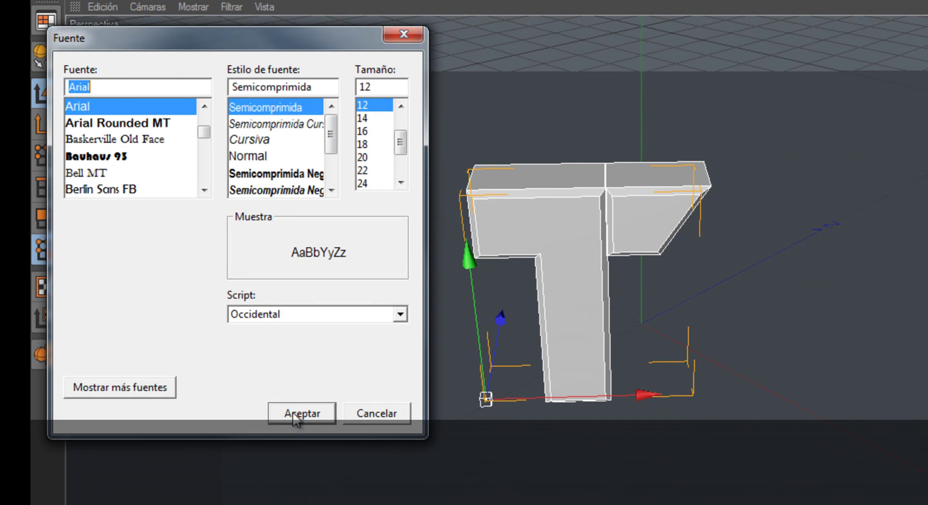
click(301, 413)
drag(342, 254, 468, 247)
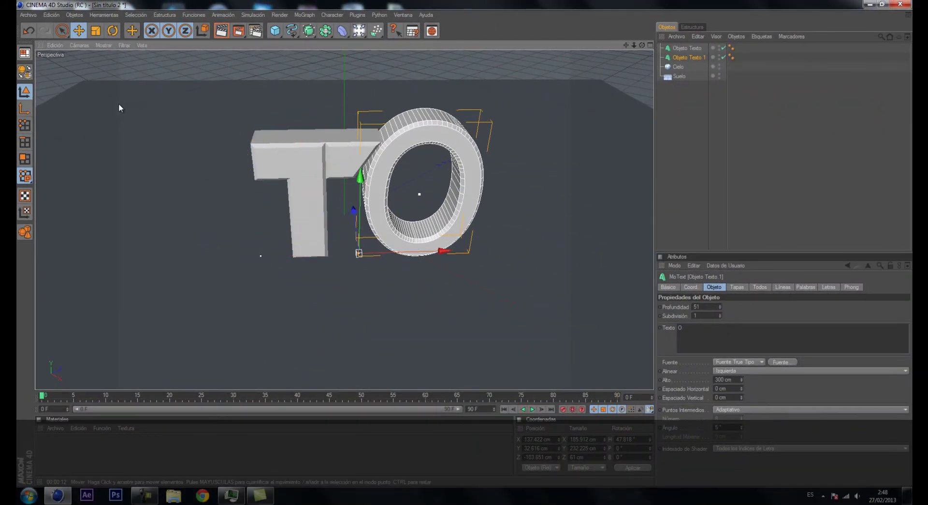
Scale the O to about 0.91 and turn it about 17 degrees.
key(t)
drag(360, 174, 465, 246)
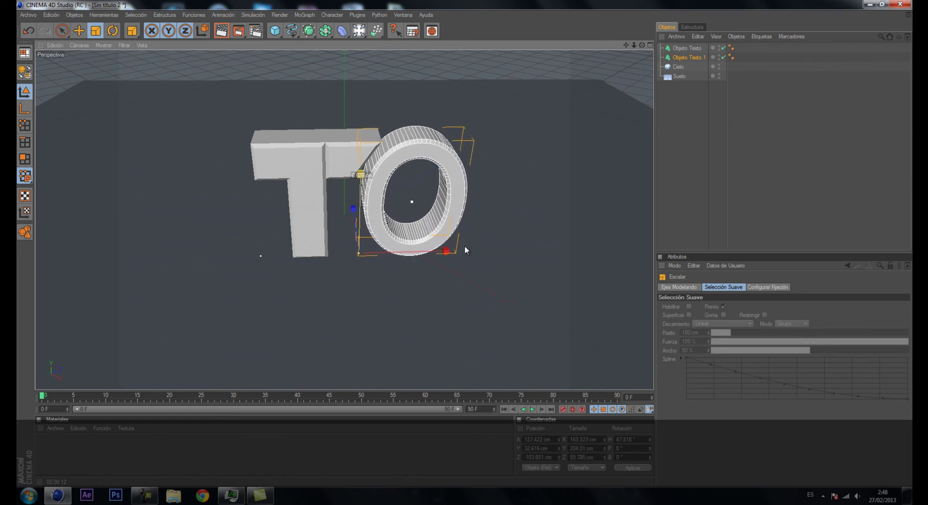
click(113, 30)
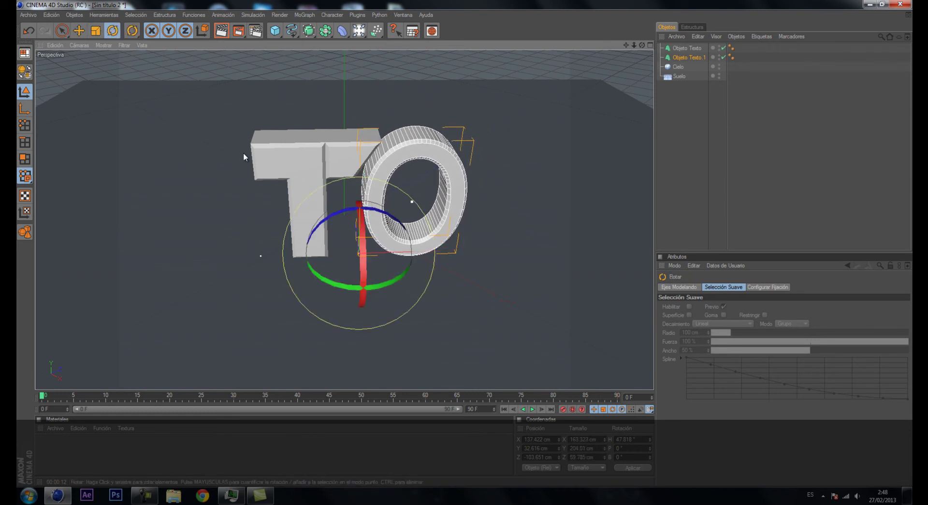
drag(399, 277, 394, 276)
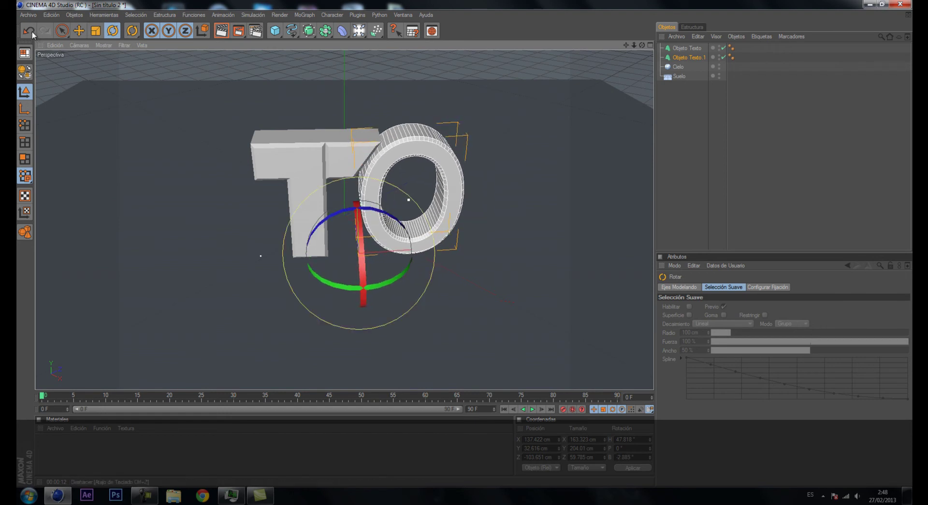
key(ctrl+z)
drag(380, 286, 364, 292)
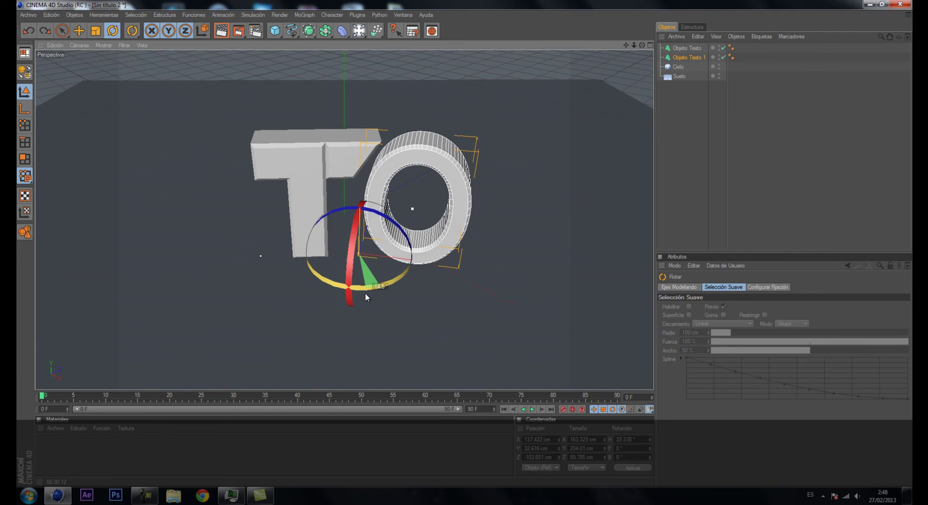
Turn the T about 17.5 degrees and push it along its depth axis.
click(305, 157)
drag(277, 288, 295, 283)
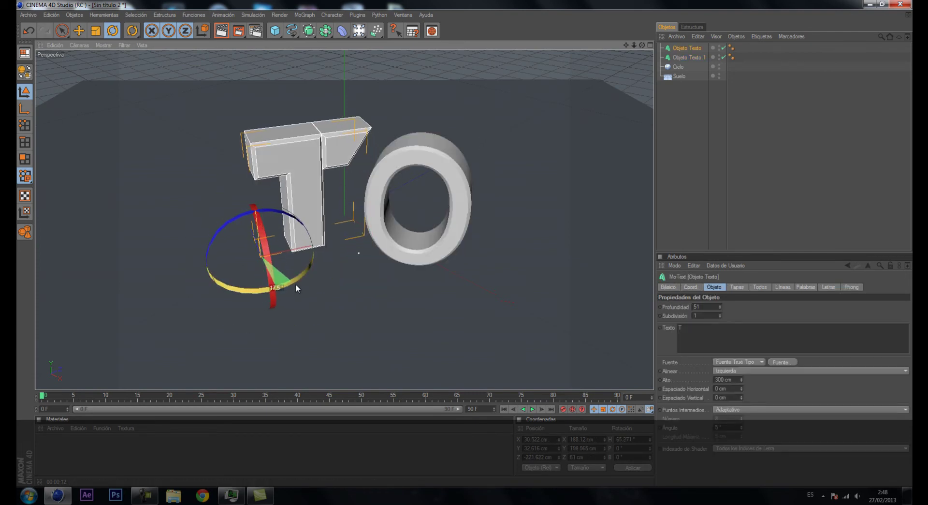
click(78, 30)
mouse_move(249, 219)
mouse_down()
mouse_move(463, 241)
mouse_move(349, 257)
mouse_up()
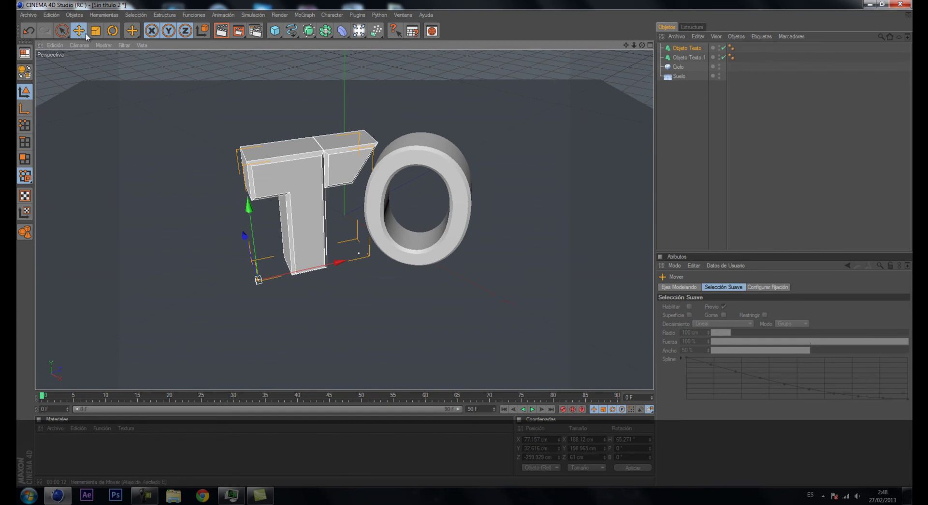
Tilt the T about 7 degrees and raise it about 38 cm.
click(113, 31)
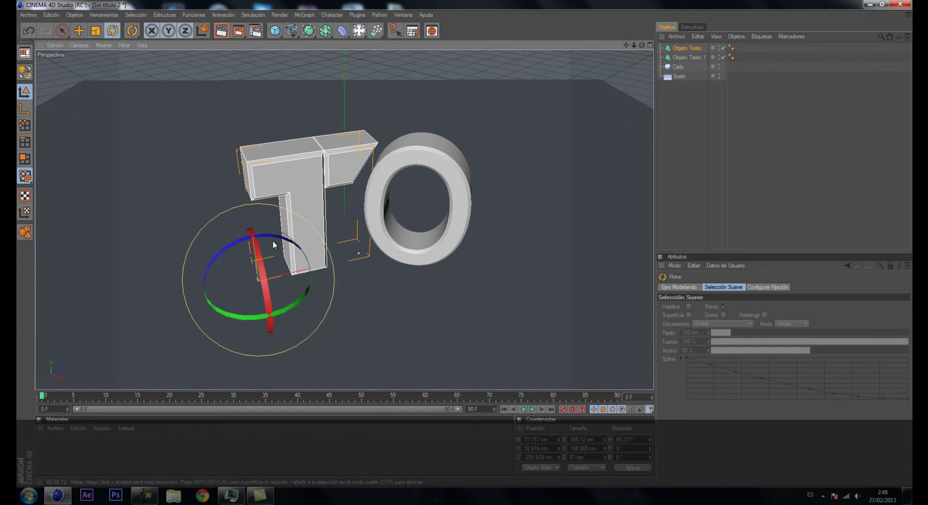
drag(265, 236, 276, 236)
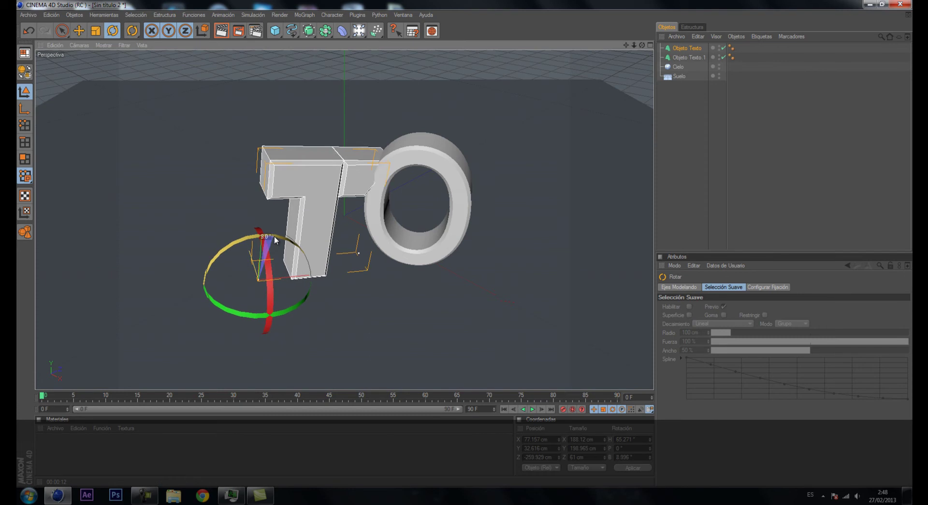
click(79, 30)
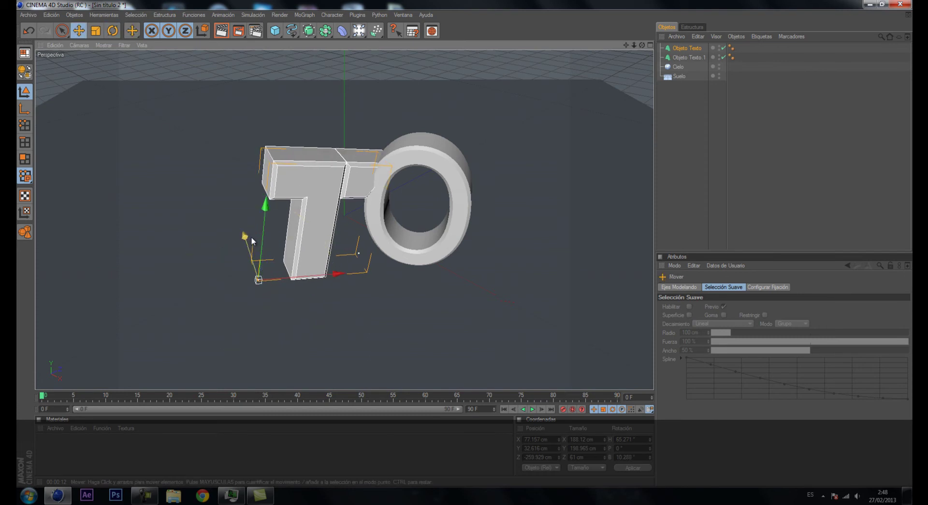
drag(465, 243, 450, 266)
Tilt the O about 10 degrees and lower it about 25 cm.
click(422, 248)
click(114, 36)
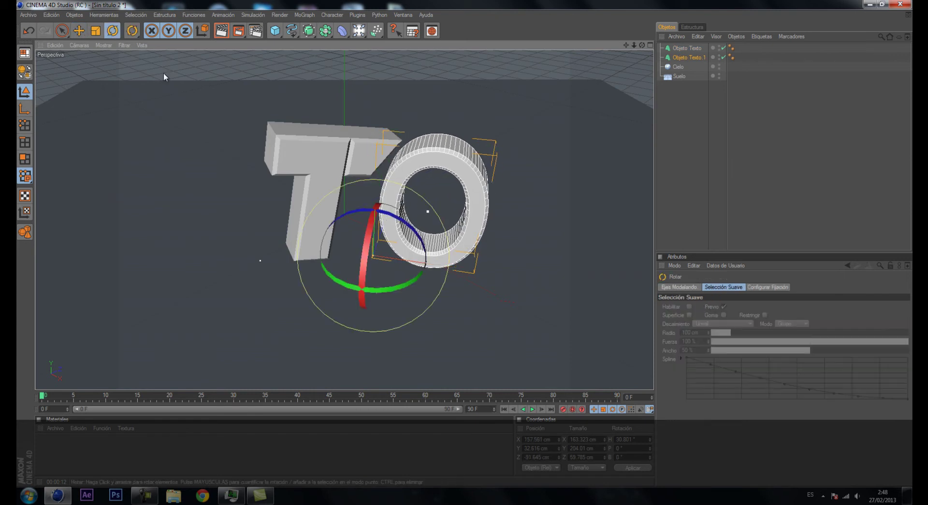
drag(427, 261, 424, 247)
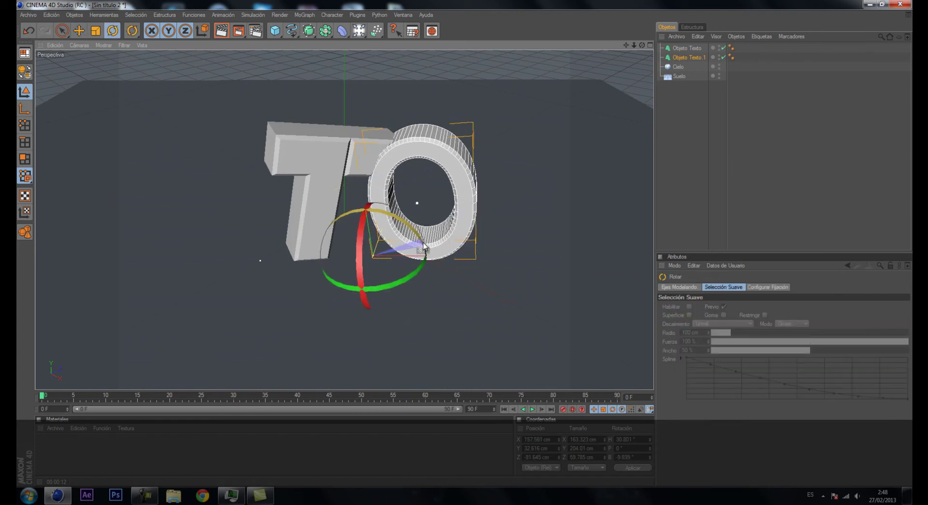
click(83, 31)
drag(466, 233, 465, 245)
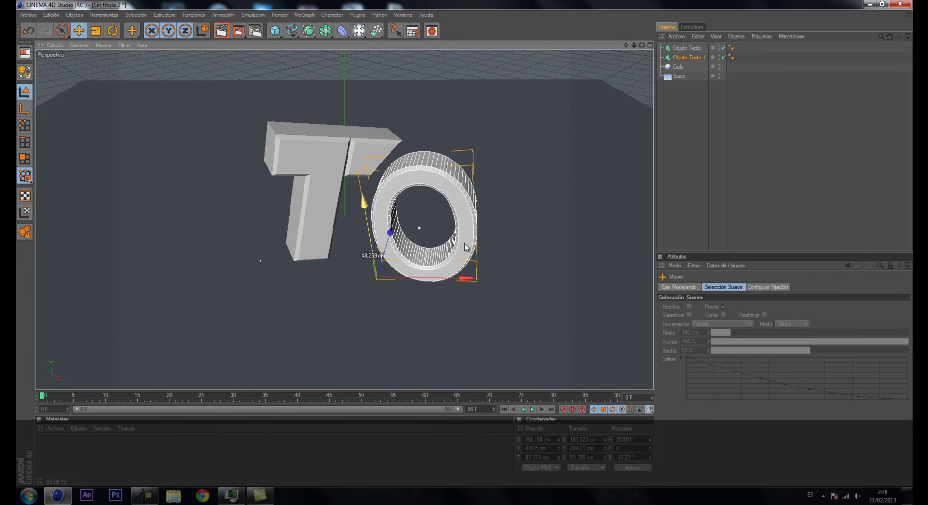
drag(465, 243, 465, 243)
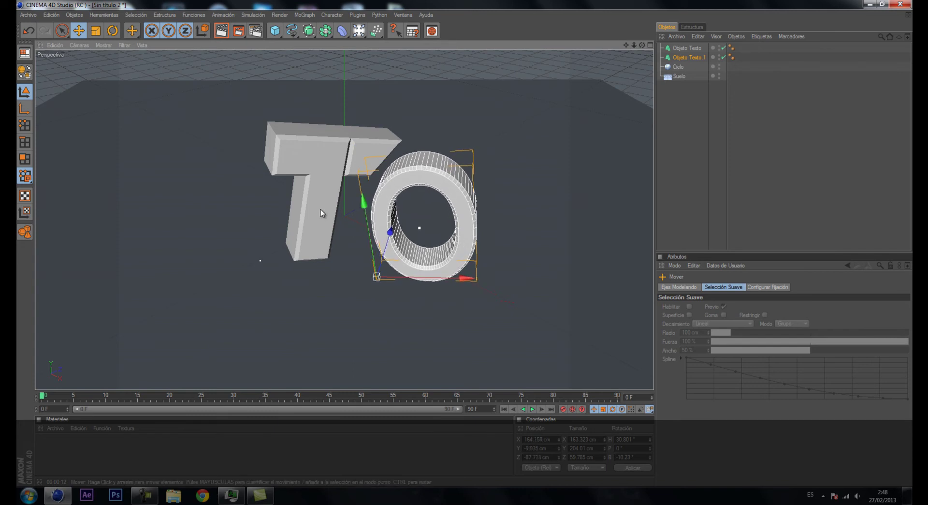
Push the T about 39 cm along its depth axis.
click(315, 216)
drag(251, 233, 465, 246)
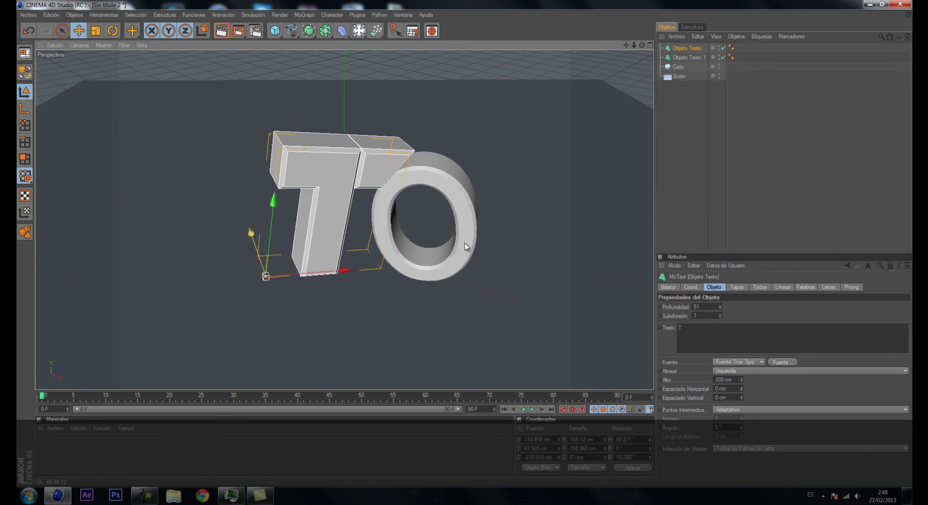
click(650, 45)
click(465, 252)
alt+drag(465, 252, 465, 243)
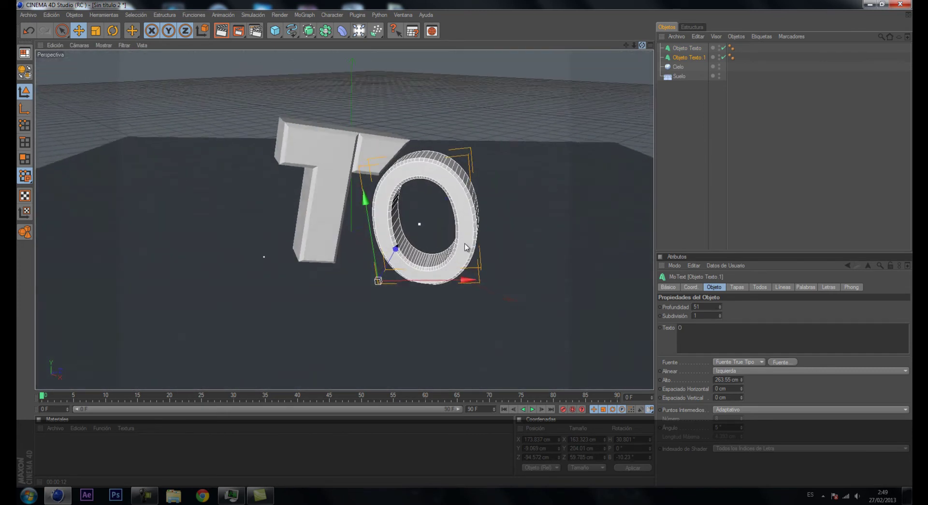
Lower the T about 42 cm and shift the O about 30 cm right.
click(321, 176)
drag(269, 177, 465, 245)
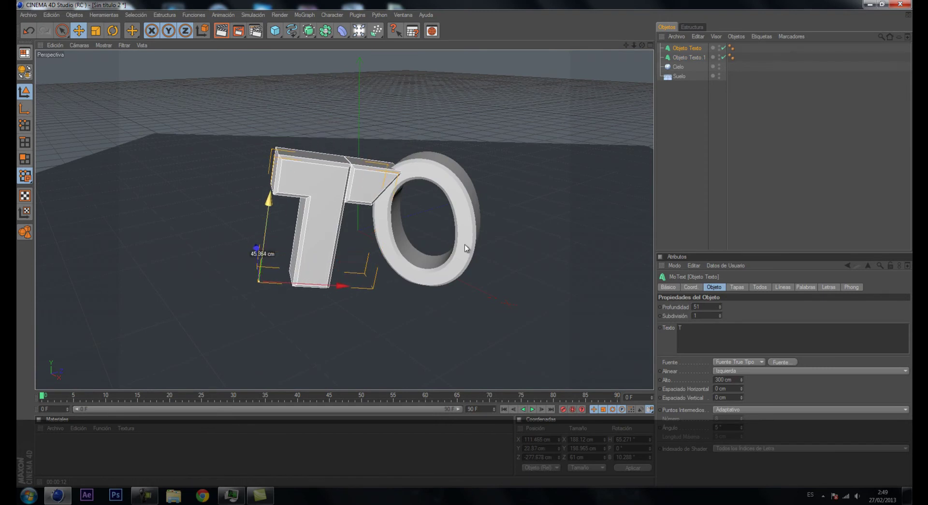
click(455, 193)
drag(450, 285, 465, 247)
drag(642, 45, 642, 53)
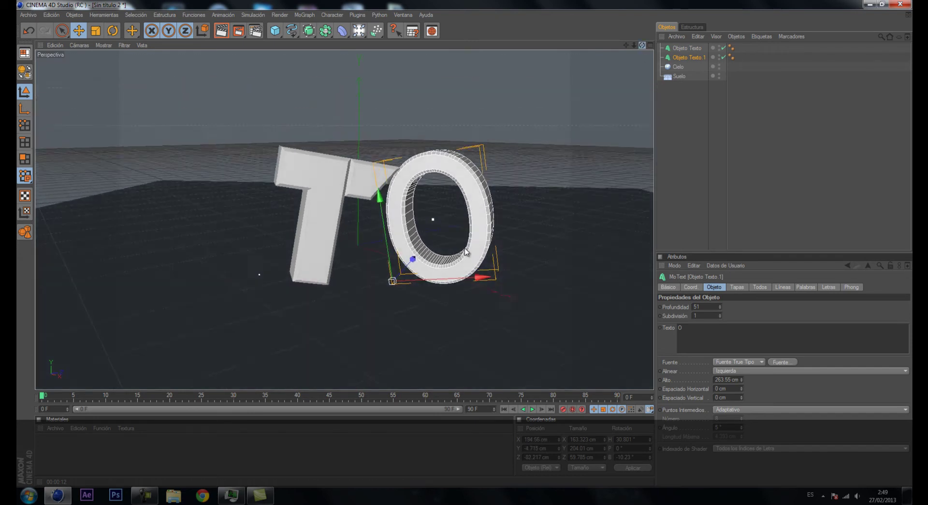
alt+drag(466, 251, 465, 243)
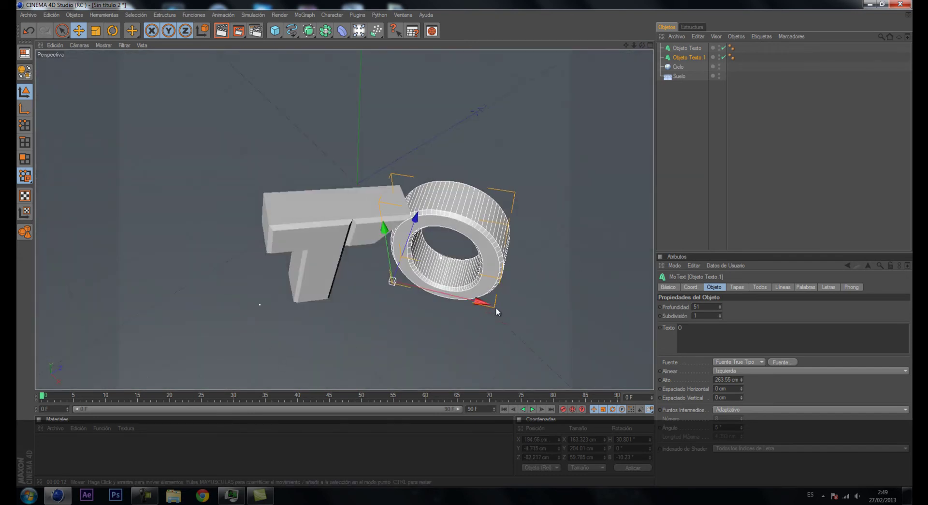
Adjust the O's heading to about 26.6 degrees.
click(112, 30)
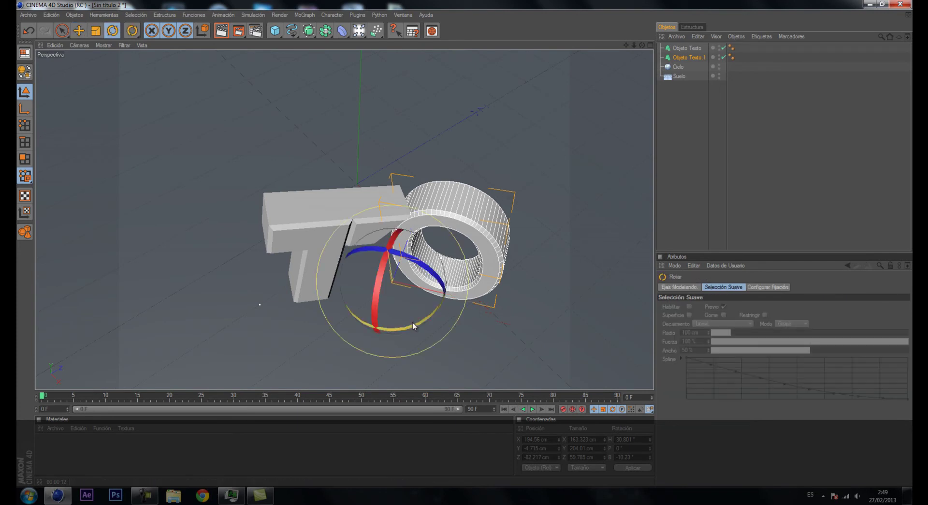
drag(413, 322, 413, 323)
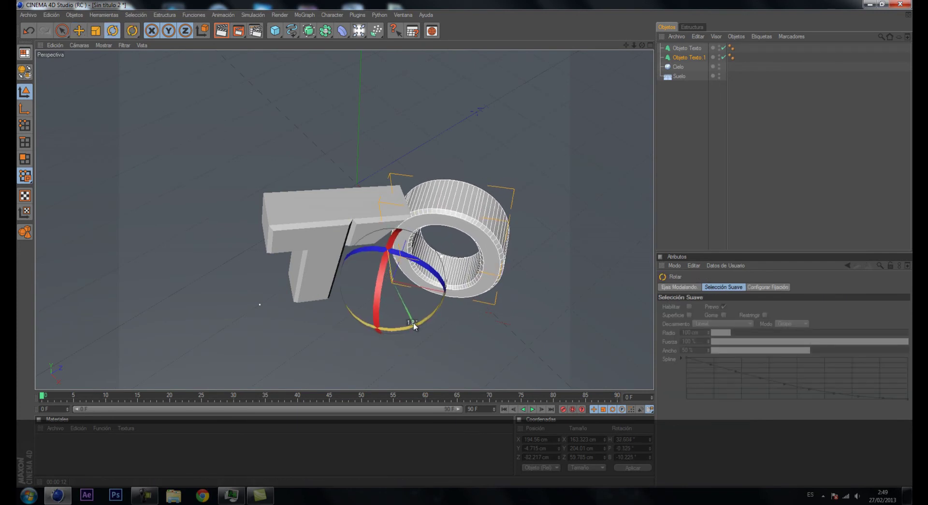
drag(414, 323, 408, 326)
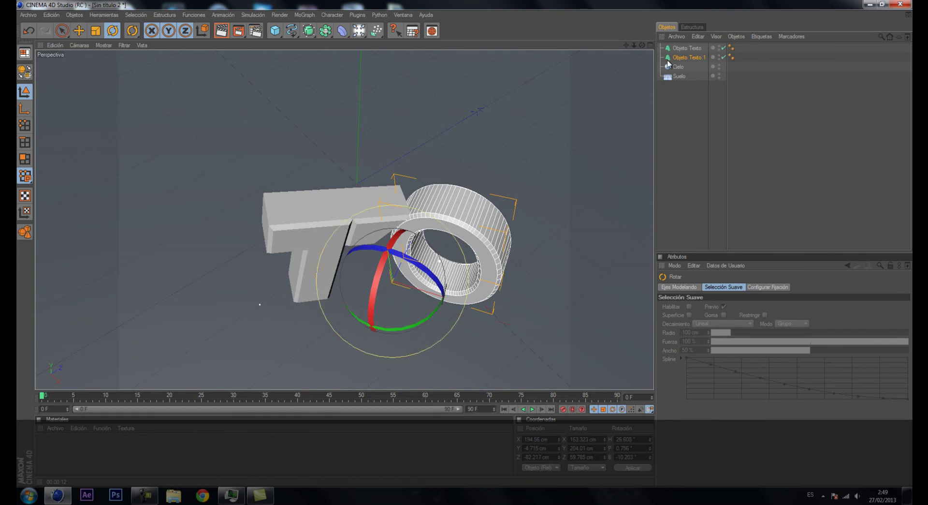
drag(642, 44, 468, 248)
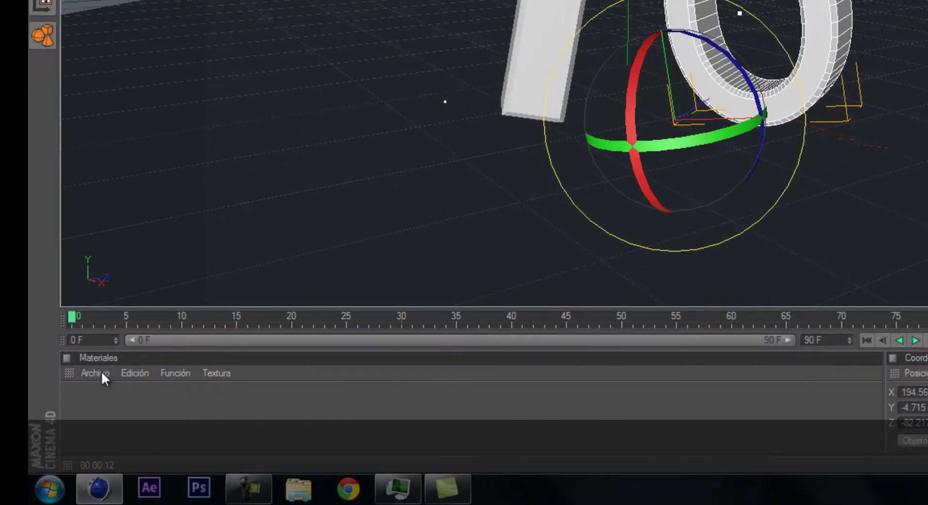
Load material pack 1 for the floor's Cement material and nudge the O slightly.
click(101, 372)
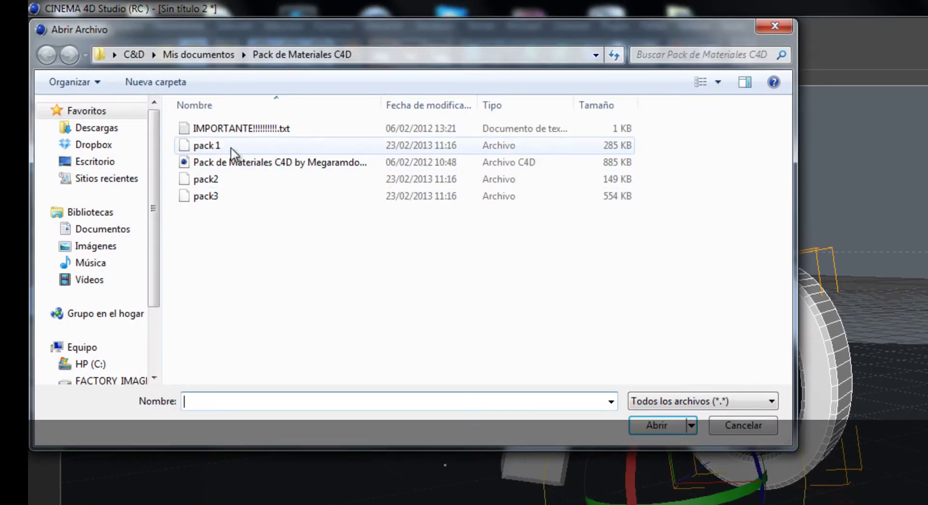
click(234, 148)
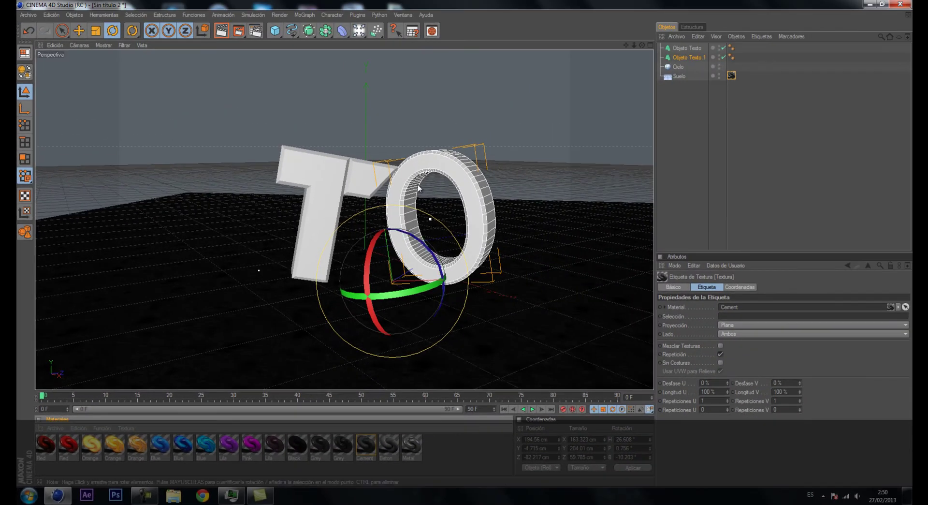
click(423, 173)
key(e)
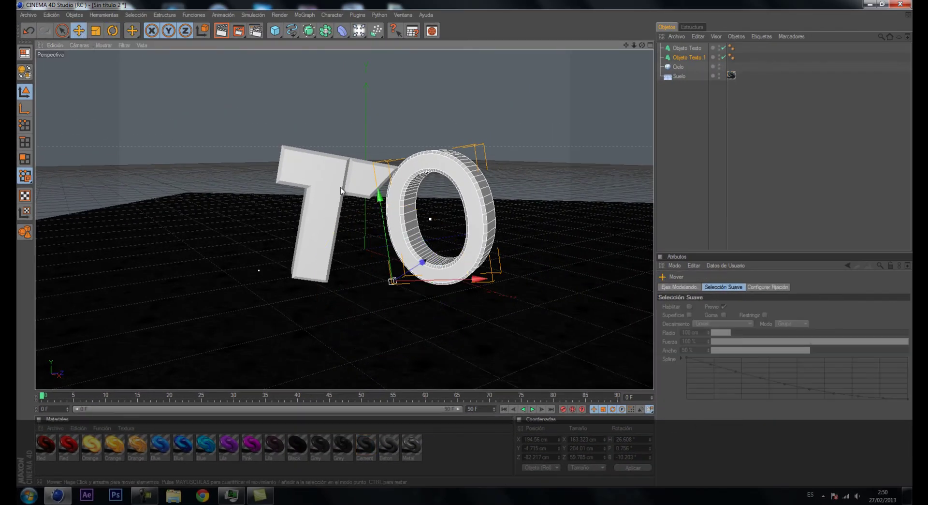
drag(382, 218, 465, 247)
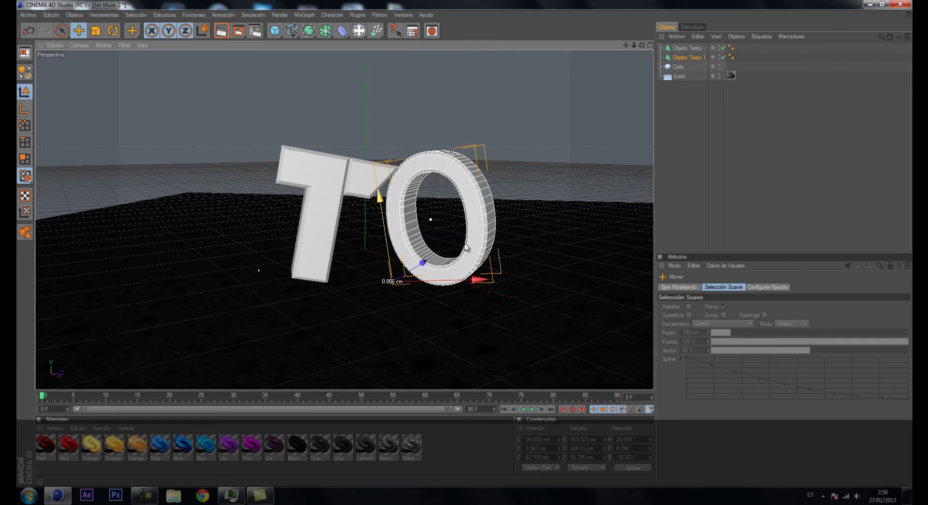
Raise the T about 5 cm, to roughly X 111.6, Y 25.6, Z -277.2 cm.
click(334, 237)
drag(274, 189, 465, 248)
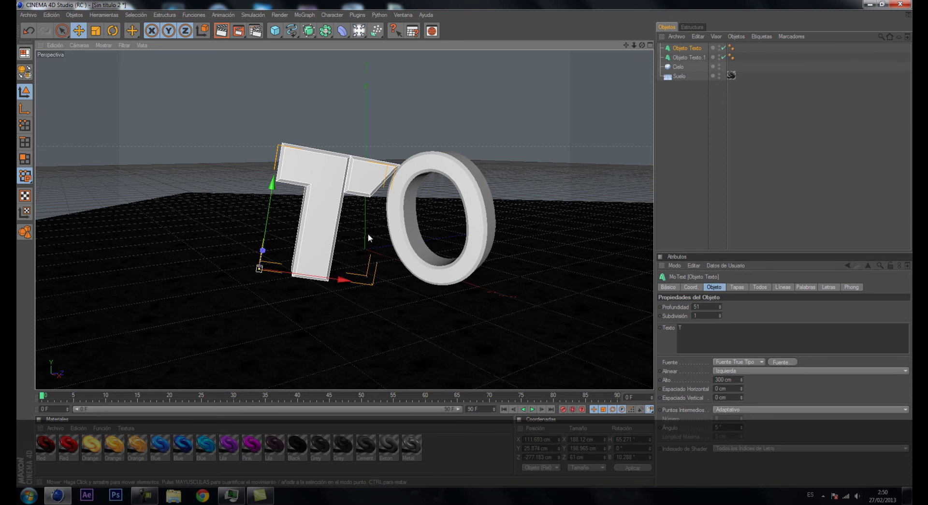
drag(641, 45, 465, 243)
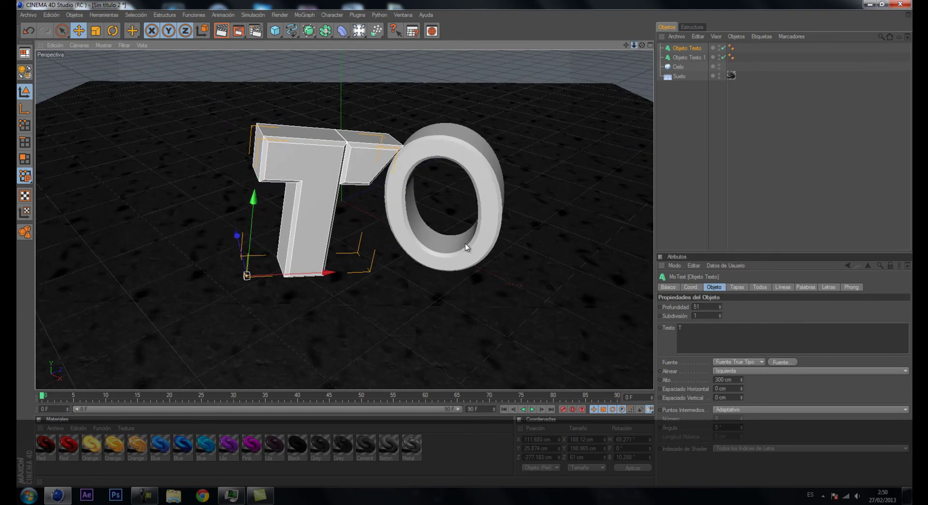
Load the Pack de Materiales C4D file and apply Llamas V1 to the T and O.
click(58, 428)
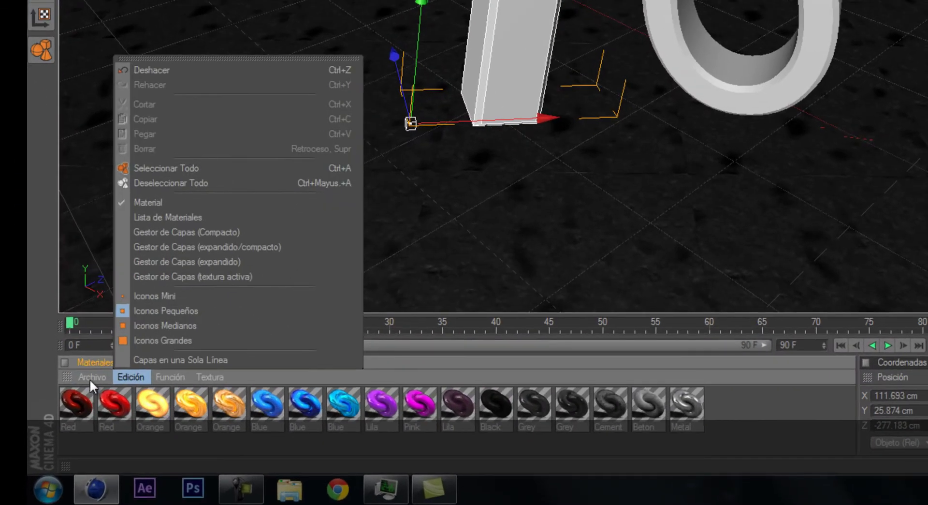
click(140, 277)
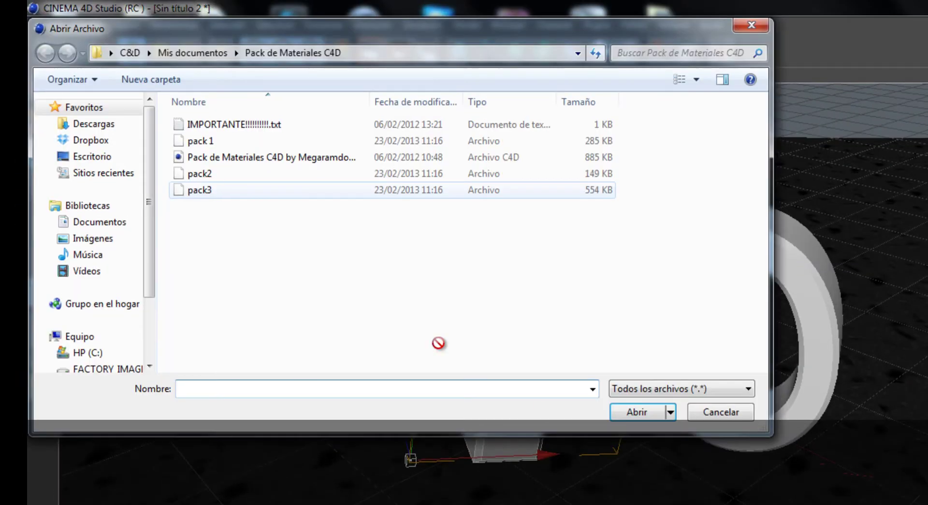
click(241, 153)
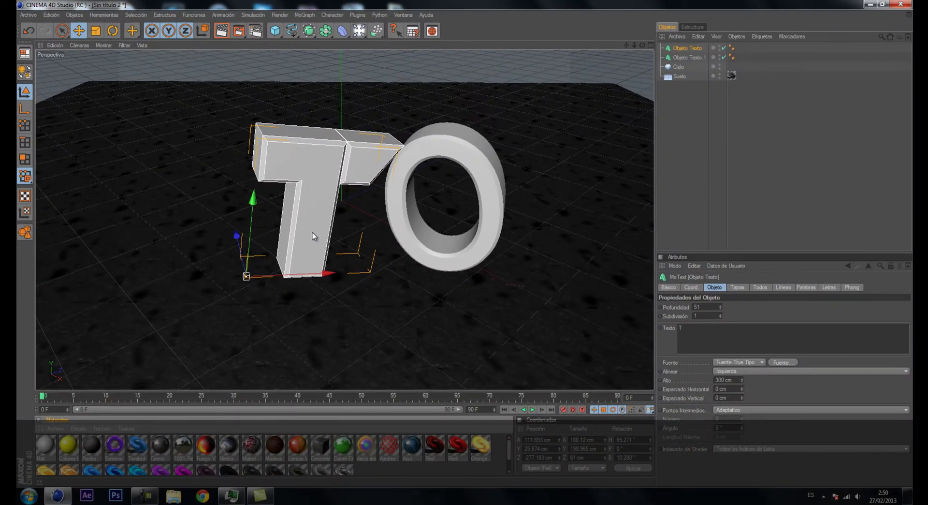
drag(312, 236, 312, 237)
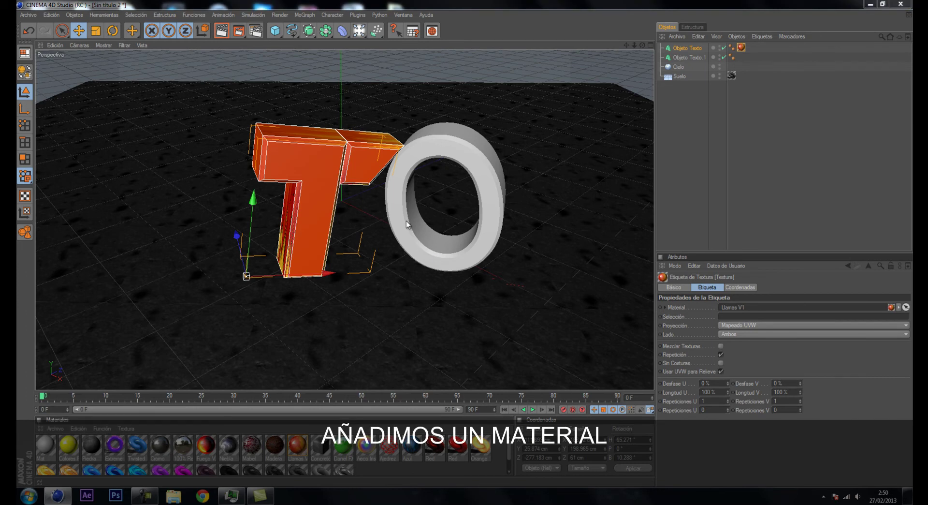
mouse_move(297, 445)
mouse_down()
mouse_move(392, 225)
mouse_move(407, 231)
mouse_up()
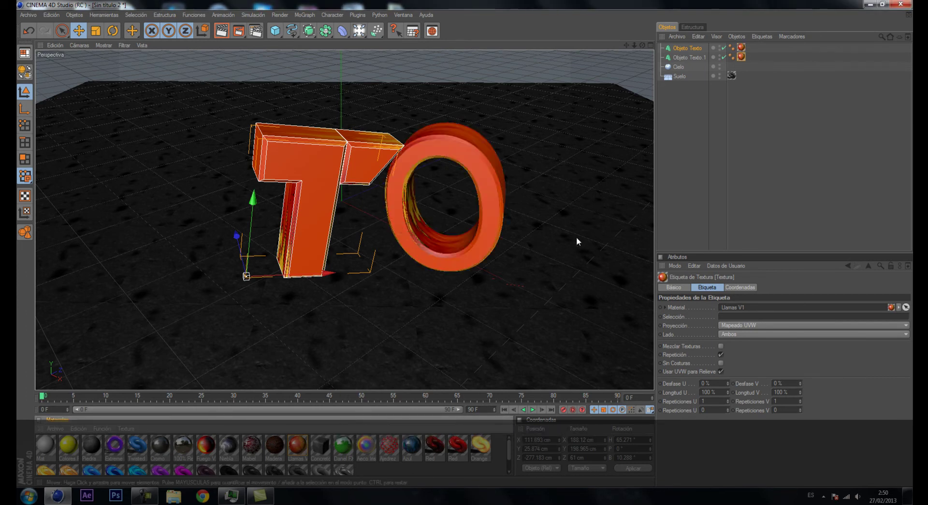
Add an omni light, Luz, to the scene from the light palette.
click(634, 45)
scroll(453, 243, down, 3)
scroll(409, 246, down, 3)
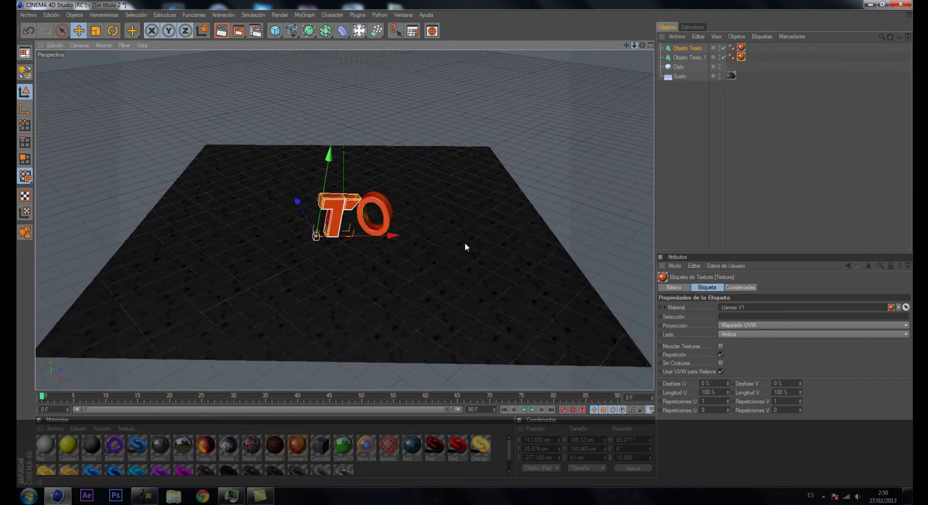
scroll(465, 242, down, 2)
click(359, 30)
click(379, 38)
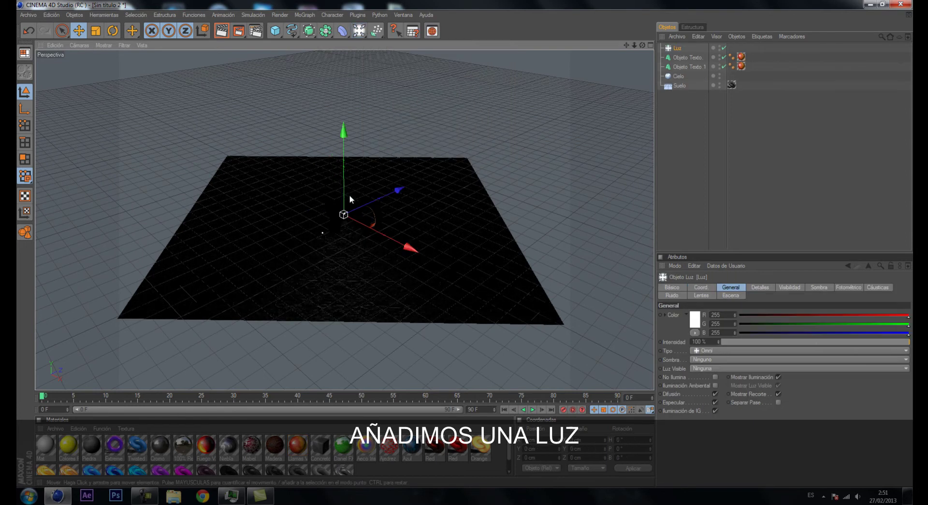
Raise the light high above the letters and shift it back along Z and across X.
drag(343, 180, 343, 91)
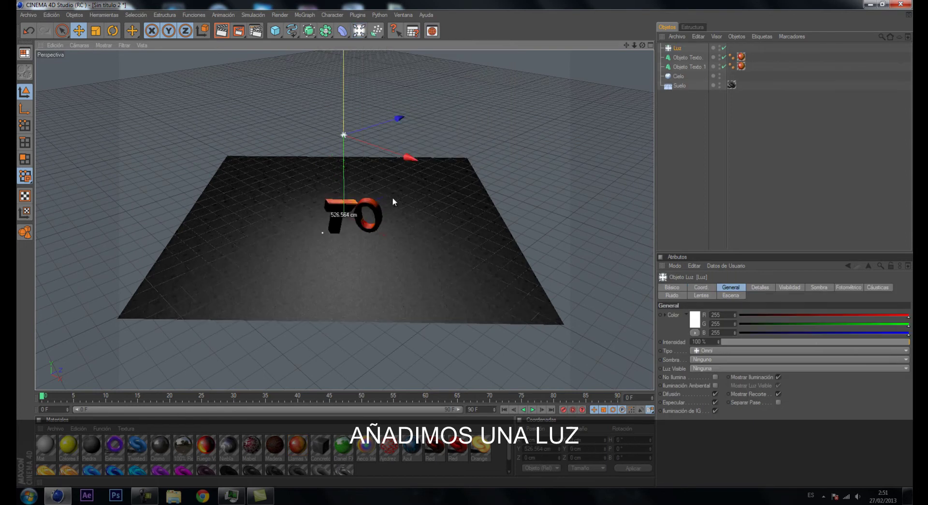
mouse_move(402, 109)
mouse_down()
mouse_move(464, 244)
mouse_move(341, 147)
mouse_up()
drag(466, 248, 470, 253)
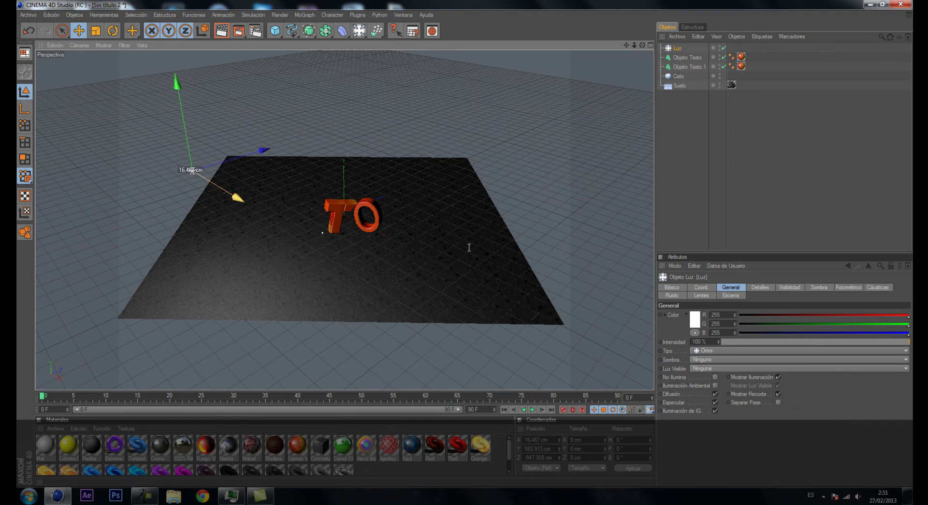
drag(234, 166, 276, 177)
drag(464, 248, 465, 248)
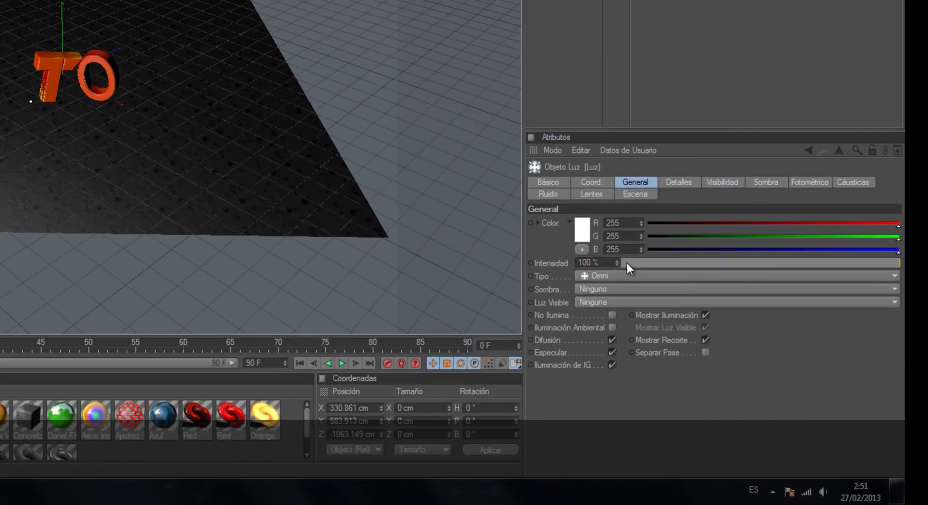
Lower the light's Intensidad to 53% and render a preview of the zoomed-in letters.
drag(619, 265, 619, 265)
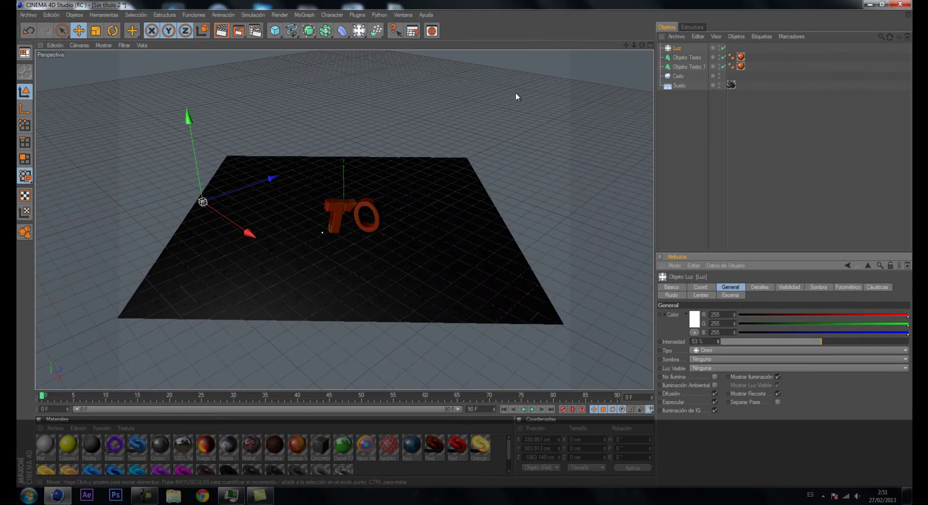
drag(634, 44, 473, 242)
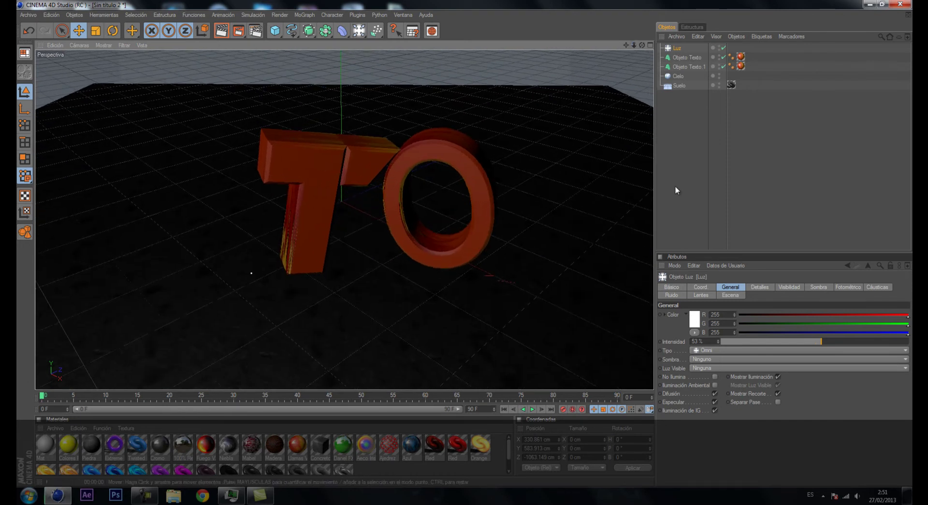
key(ctrl+r)
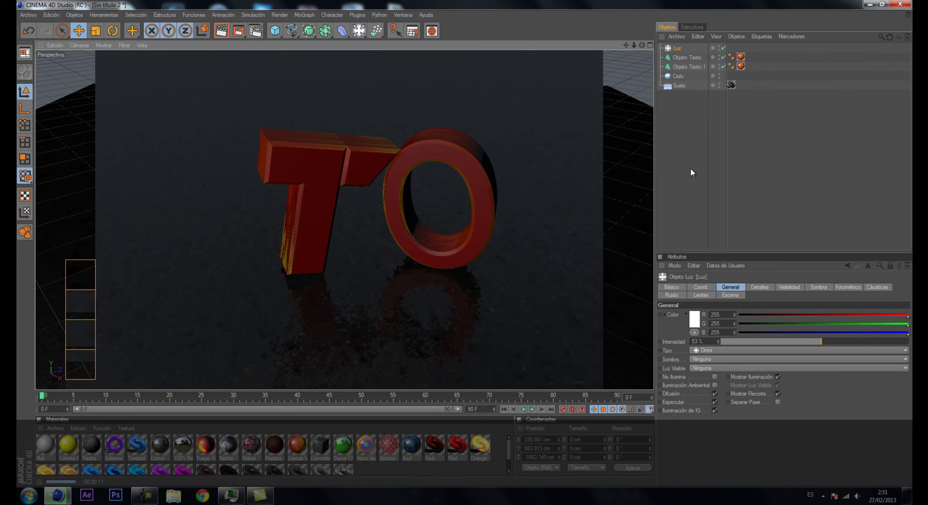
Delete the red material tags from both the T and O text objects.
click(736, 88)
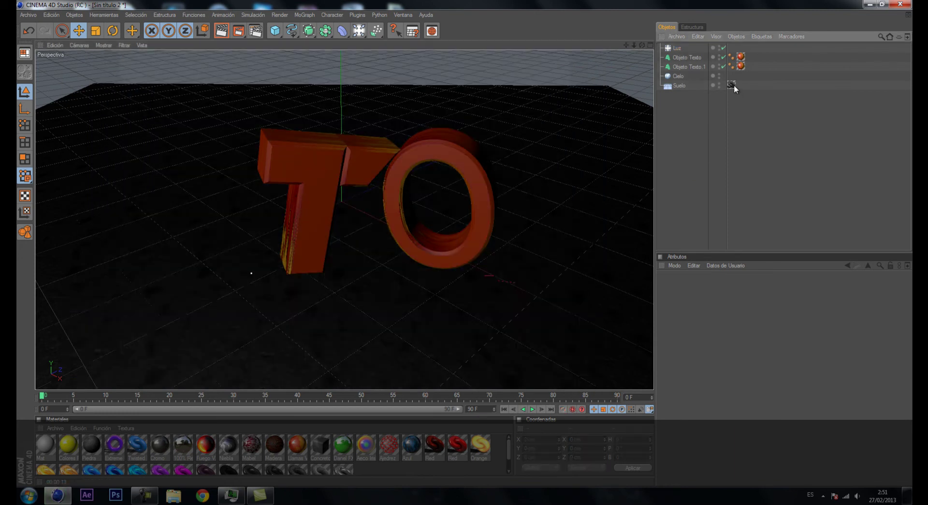
click(741, 57)
key(Delete)
click(741, 66)
key(Delete)
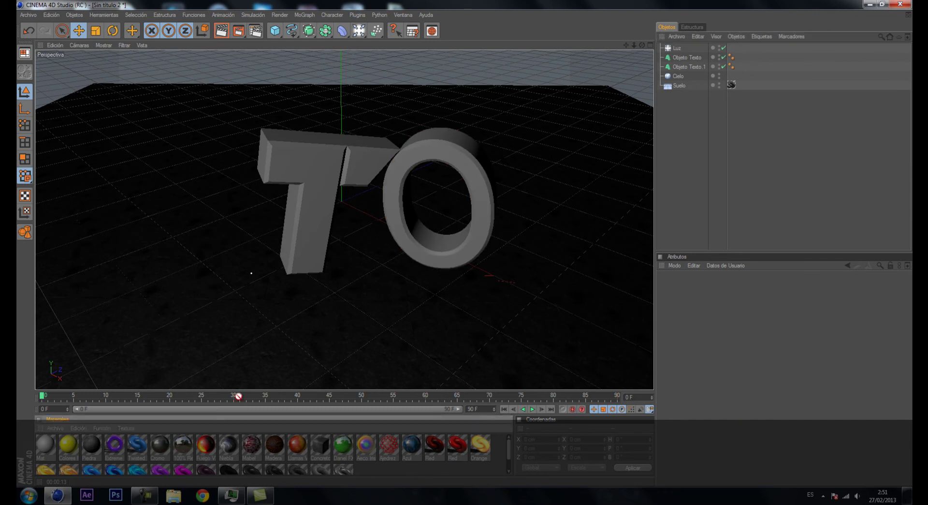
Apply the Fuego V2 material to the T and the O and render a preview.
drag(206, 443, 314, 249)
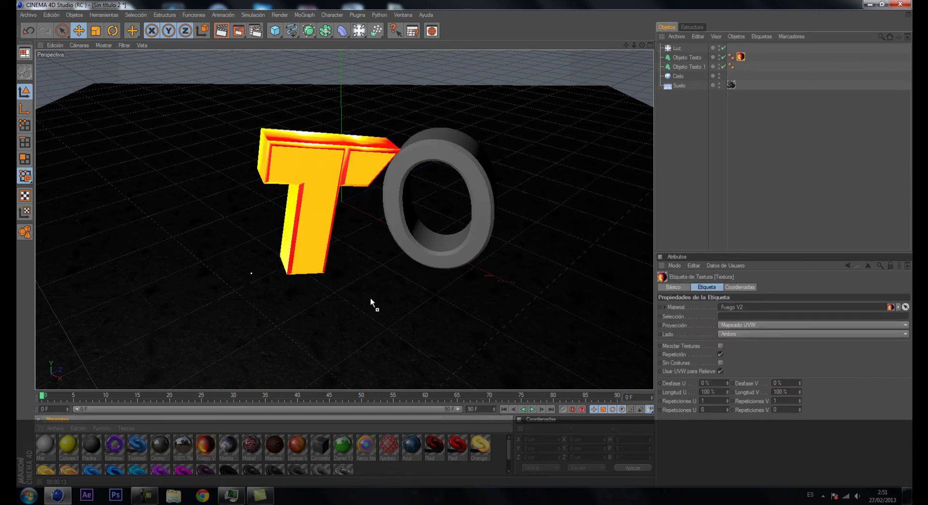
drag(401, 224, 401, 225)
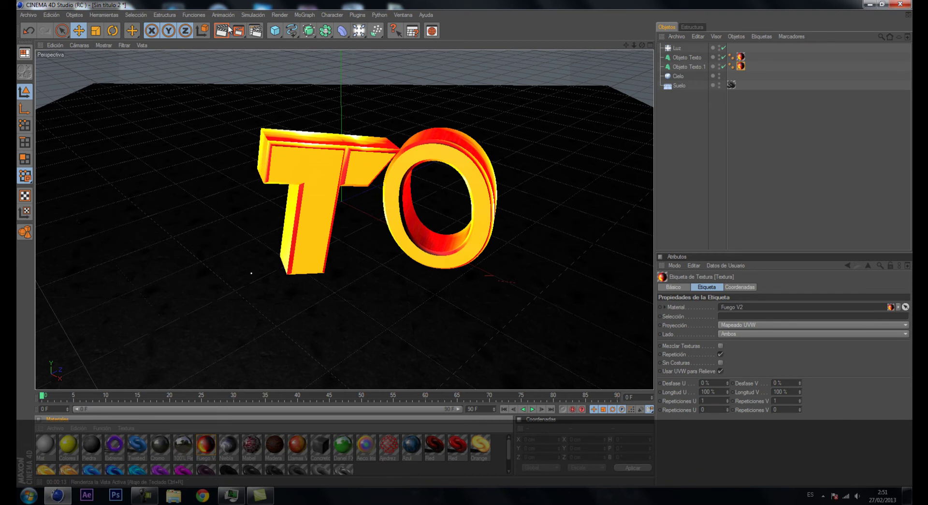
key(ctrl+r)
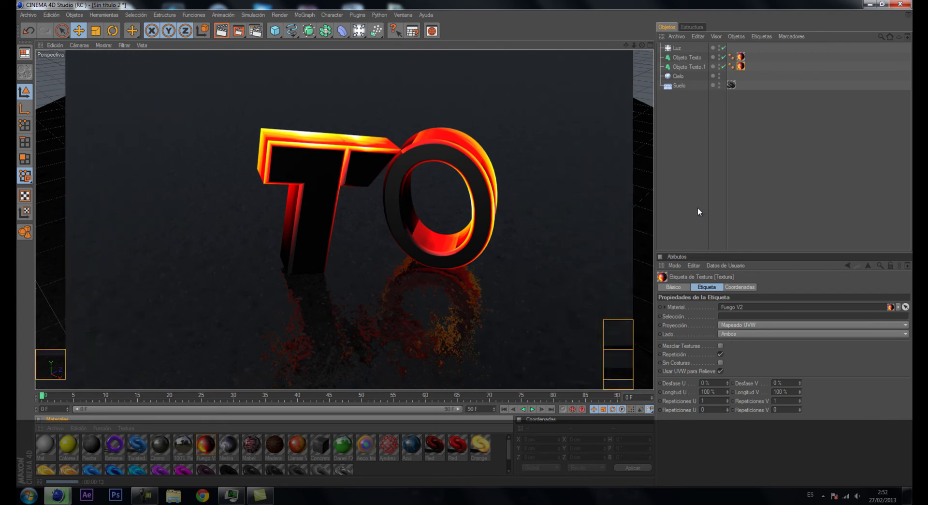
Add a Luz de Foco spot light and move it to the floor's right corner.
click(695, 186)
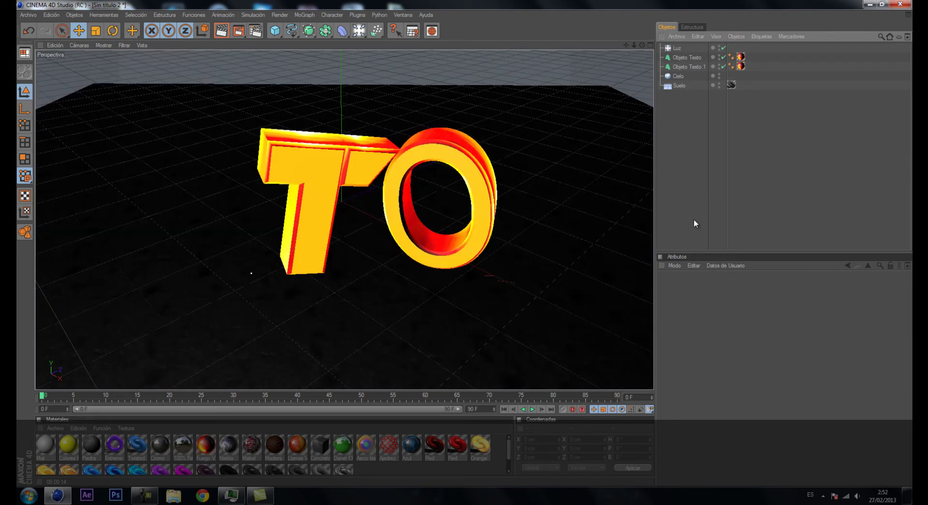
click(359, 31)
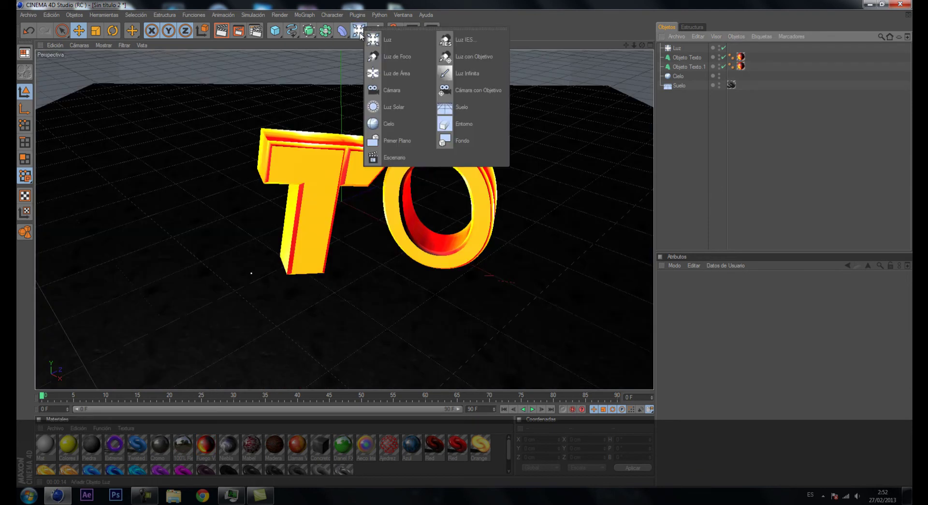
click(393, 59)
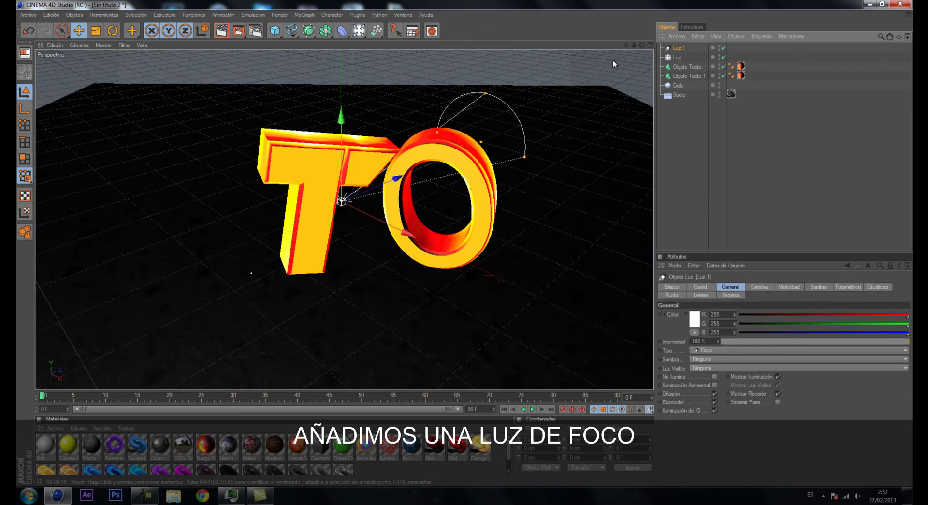
mouse_move(633, 45)
mouse_down()
mouse_move(429, 242)
mouse_move(465, 241)
mouse_move(409, 212)
mouse_up()
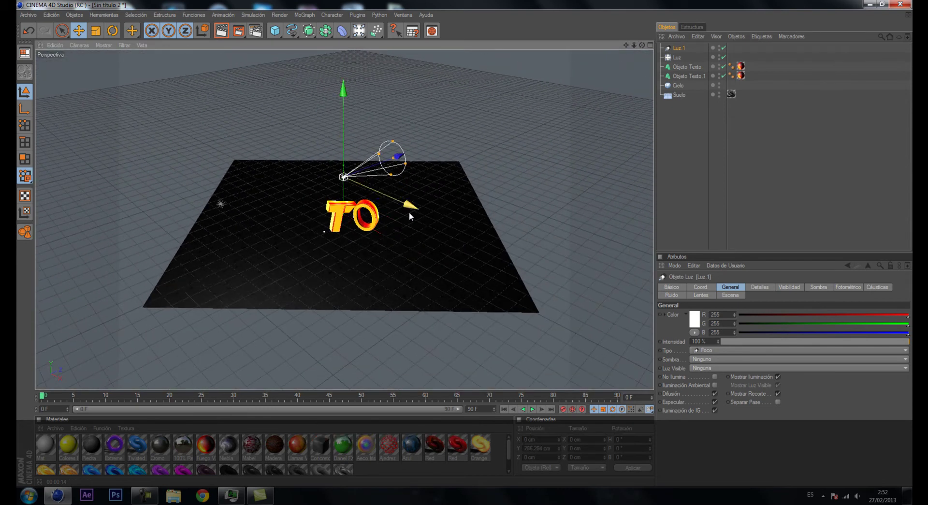
mouse_move(469, 251)
mouse_down()
mouse_move(505, 204)
mouse_move(473, 225)
mouse_move(461, 288)
mouse_up()
drag(465, 247, 466, 245)
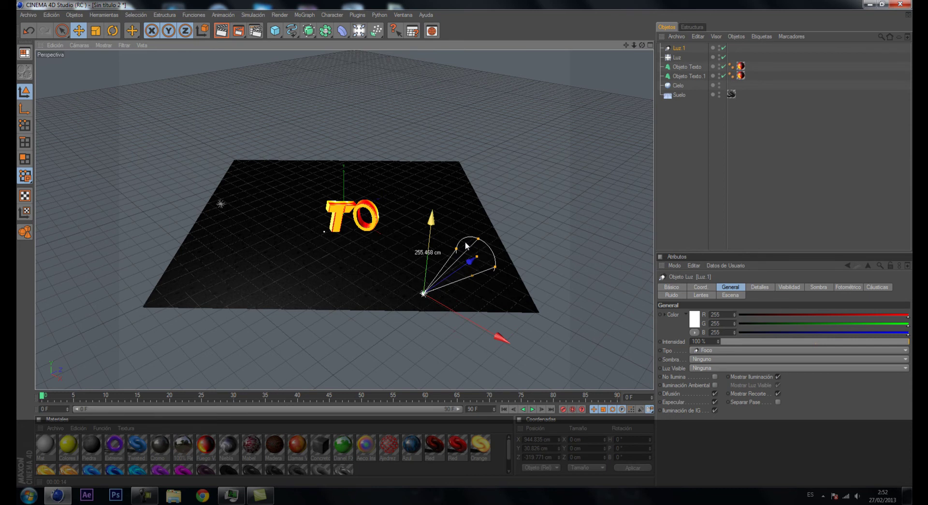
drag(475, 328, 502, 344)
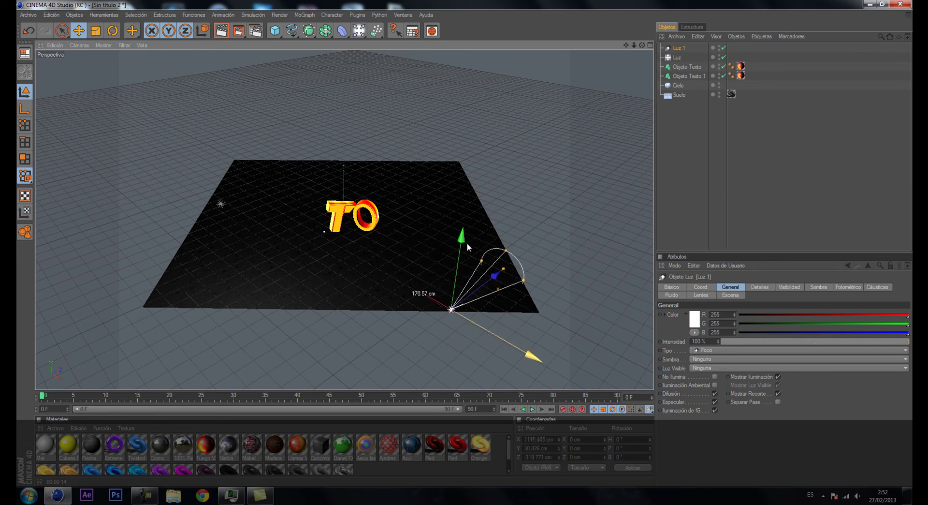
mouse_move(465, 243)
mouse_down()
mouse_move(436, 253)
mouse_move(533, 279)
mouse_up()
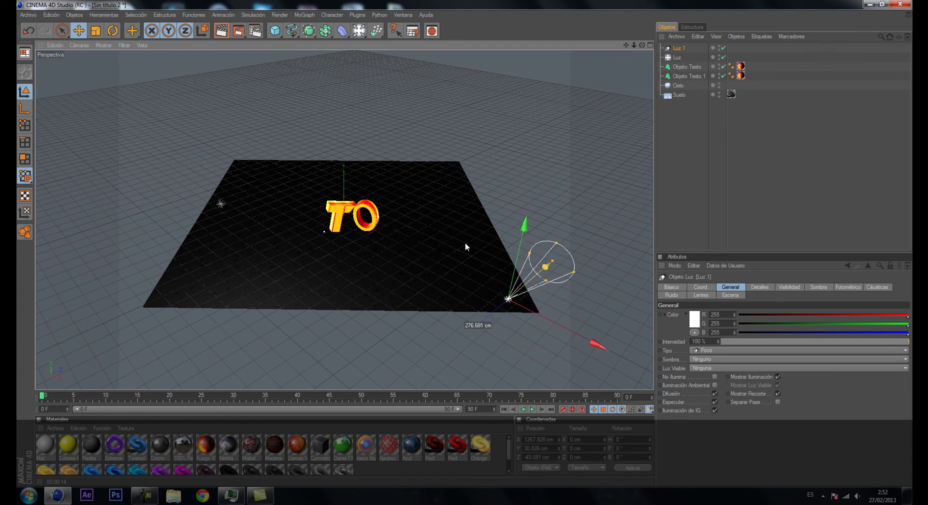
Rotate the spot light toward the TO letters and reshape its cone onto them.
key(r)
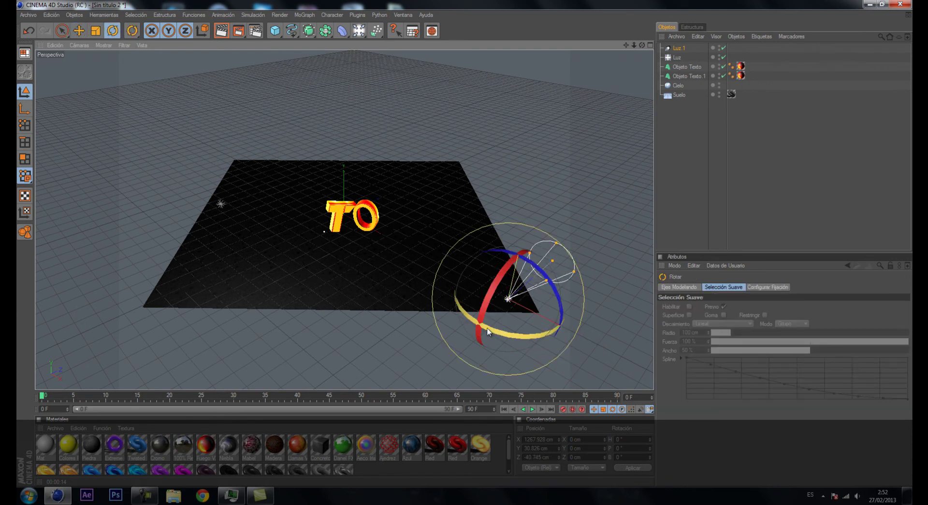
drag(488, 331, 557, 325)
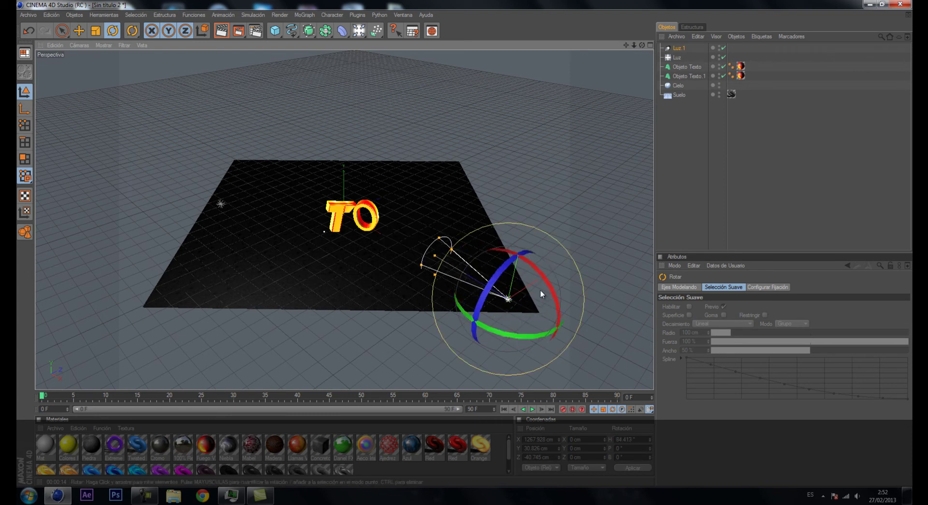
drag(544, 286, 547, 288)
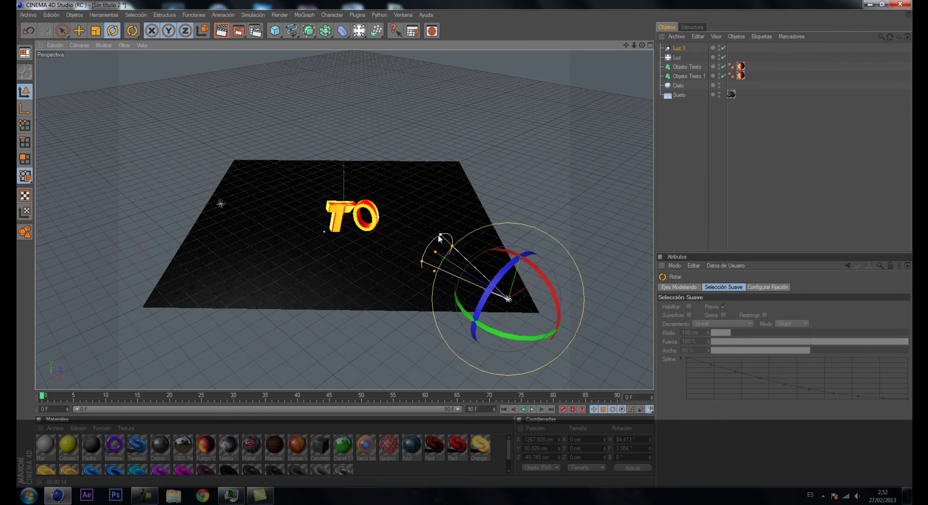
mouse_move(440, 236)
mouse_down()
mouse_move(434, 253)
mouse_move(466, 242)
mouse_up()
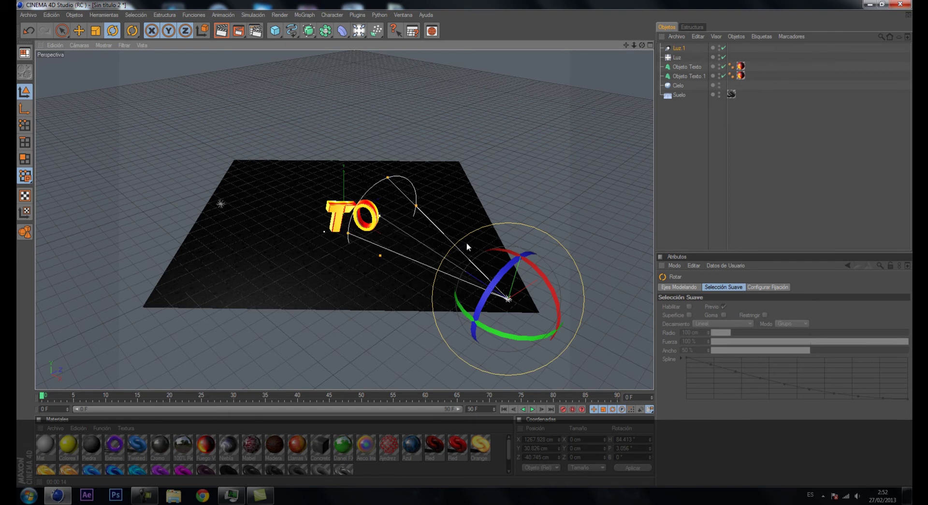
drag(498, 331, 509, 332)
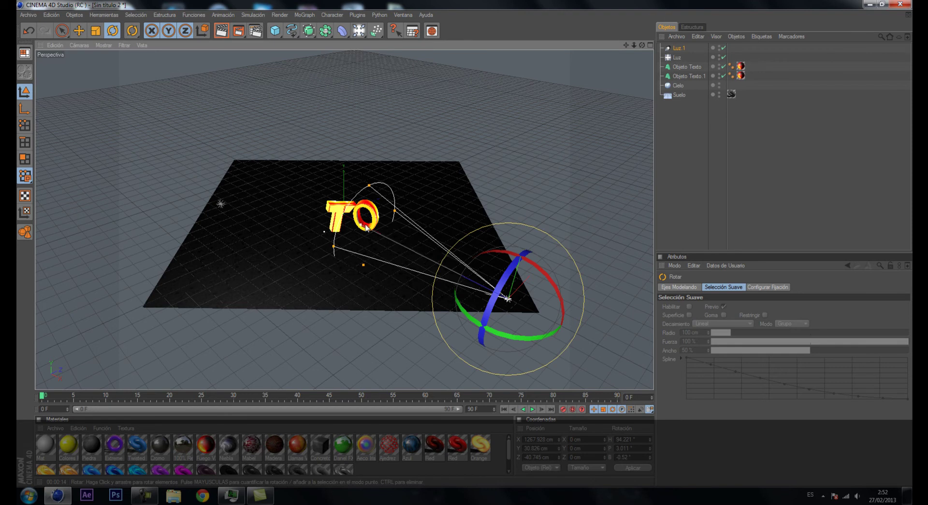
drag(465, 242, 465, 243)
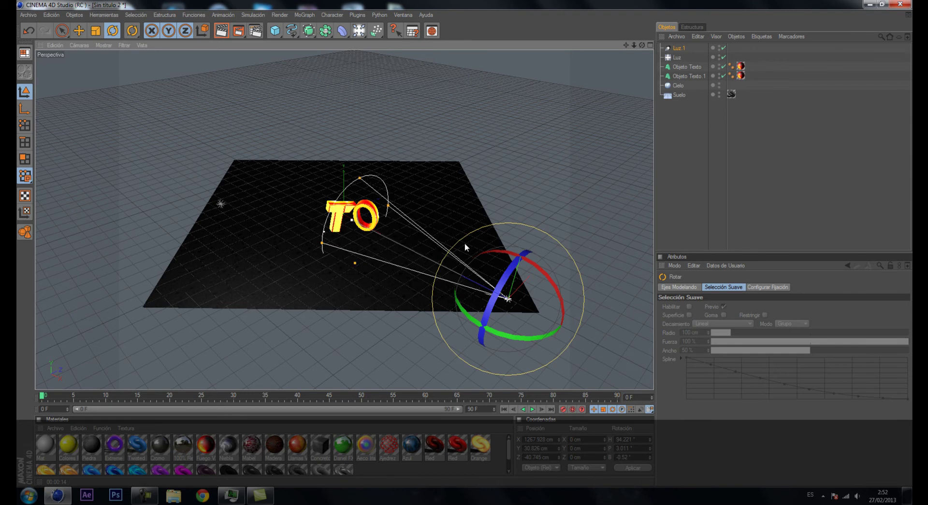
drag(323, 243, 325, 240)
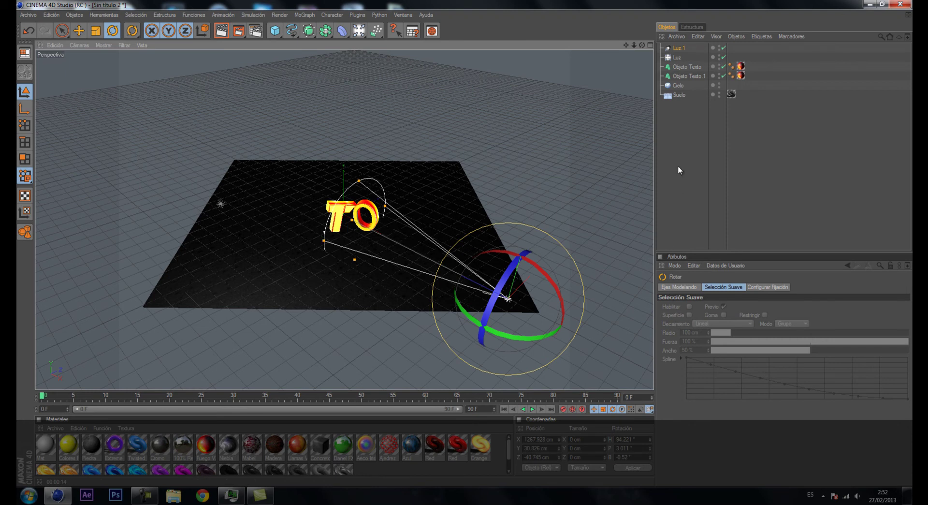
click(681, 145)
Give the Luz.1 spot light a medium blue colour.
click(686, 48)
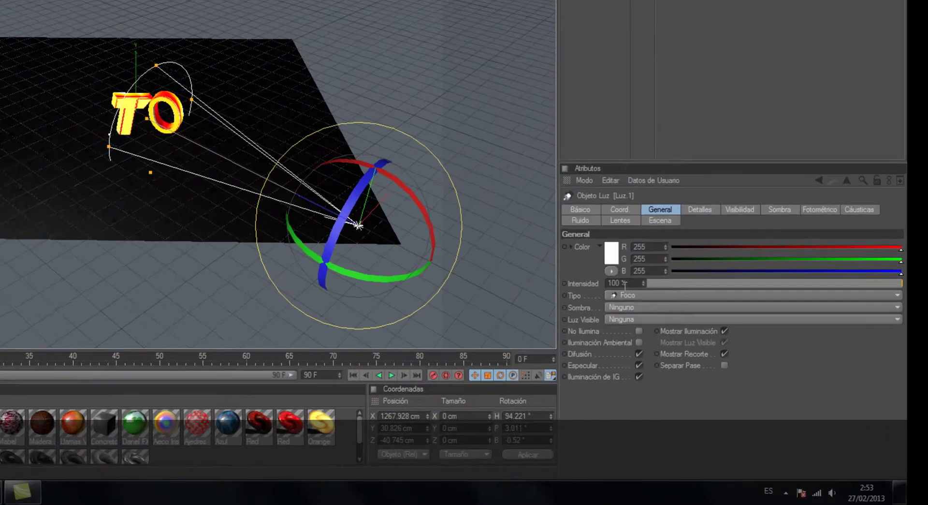
click(572, 220)
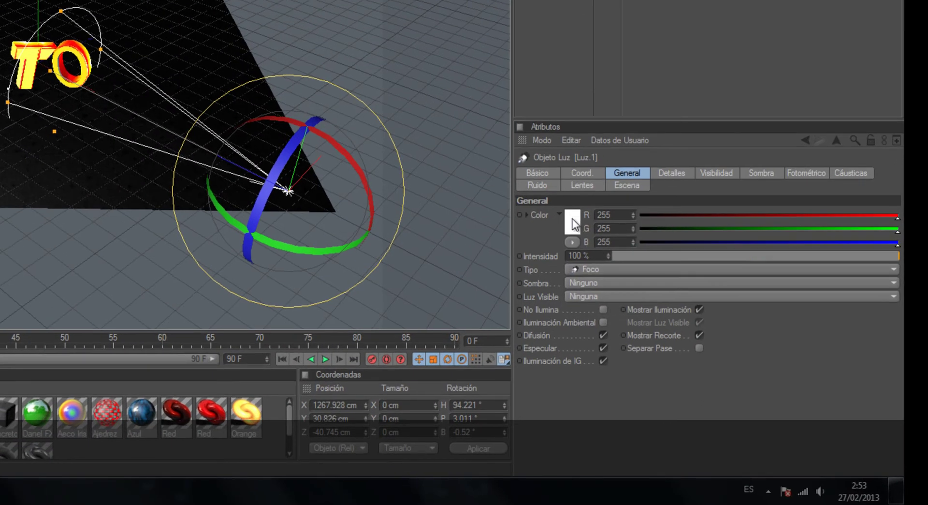
click(614, 163)
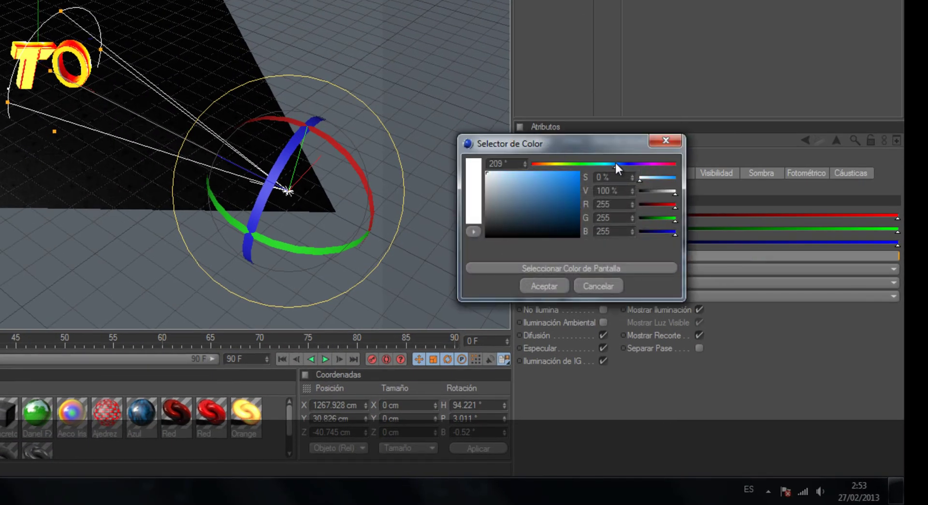
click(554, 187)
click(546, 286)
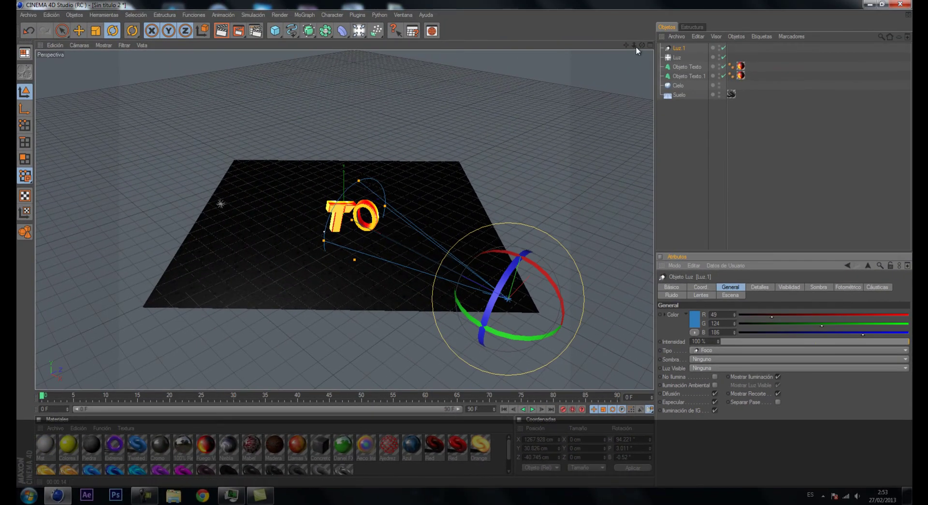
Zoom toward the letters and render a preview with the blue spot light.
drag(635, 44, 465, 240)
scroll(469, 240, up, 3)
scroll(469, 243, up, 5)
scroll(465, 244, up, 1)
scroll(466, 243, up, 1)
scroll(465, 244, up, 1)
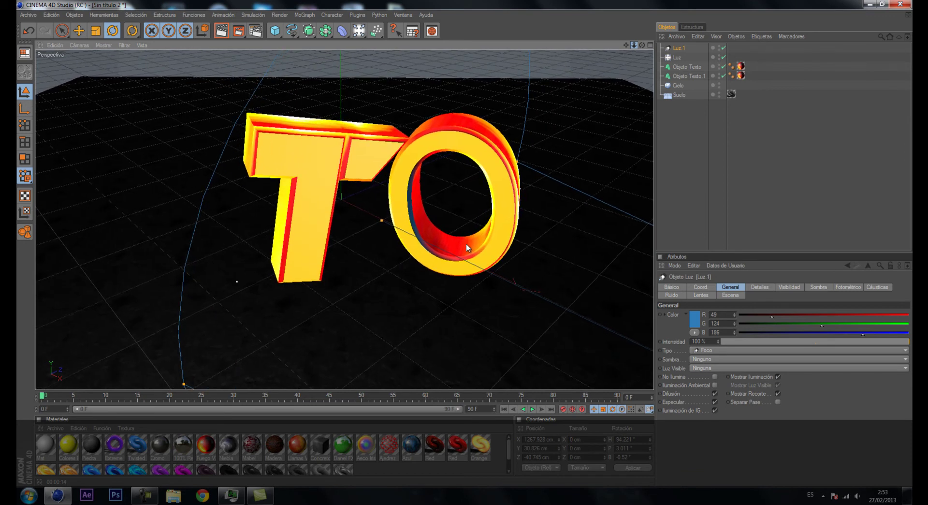
click(222, 30)
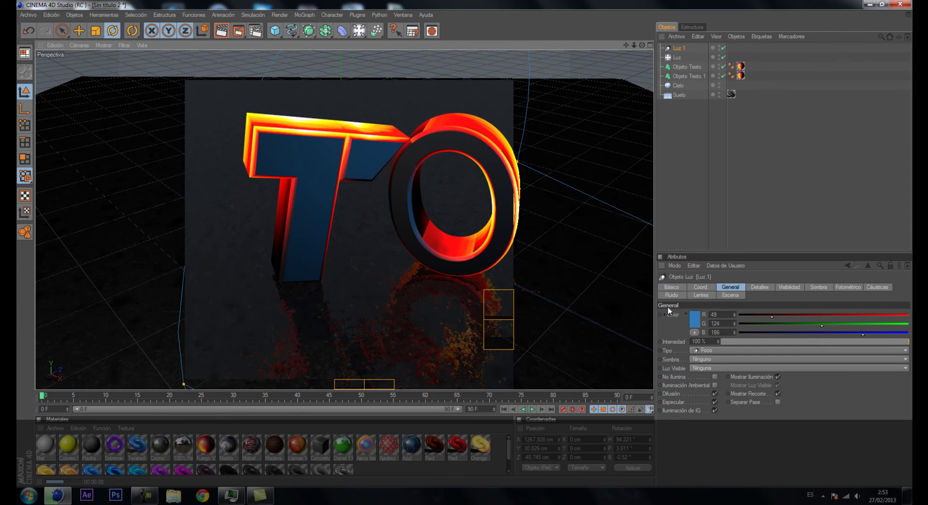
Change Luz.1's colour to a deeper blue, R 24, G 66, B 191.
click(694, 319)
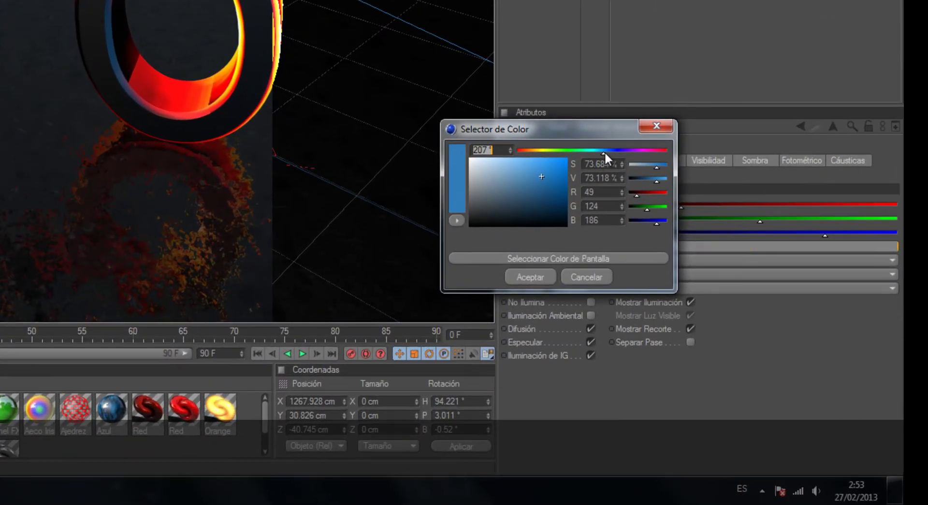
click(611, 150)
click(555, 175)
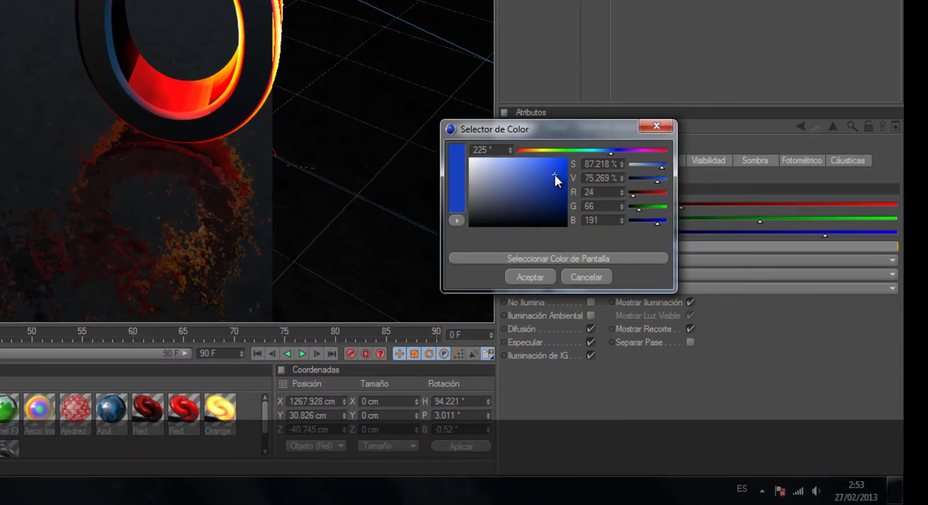
click(531, 277)
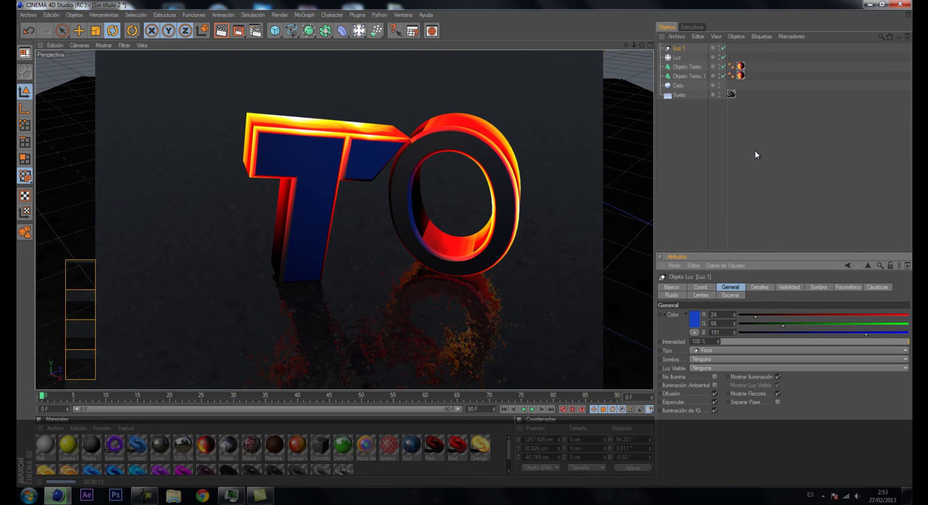
Add a MoText object and change its text to T.V.
click(672, 190)
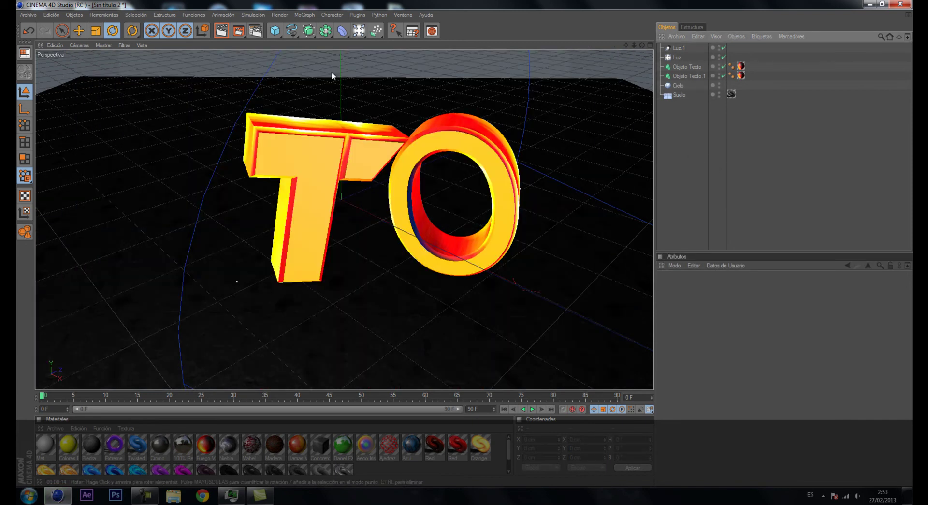
click(305, 14)
click(319, 116)
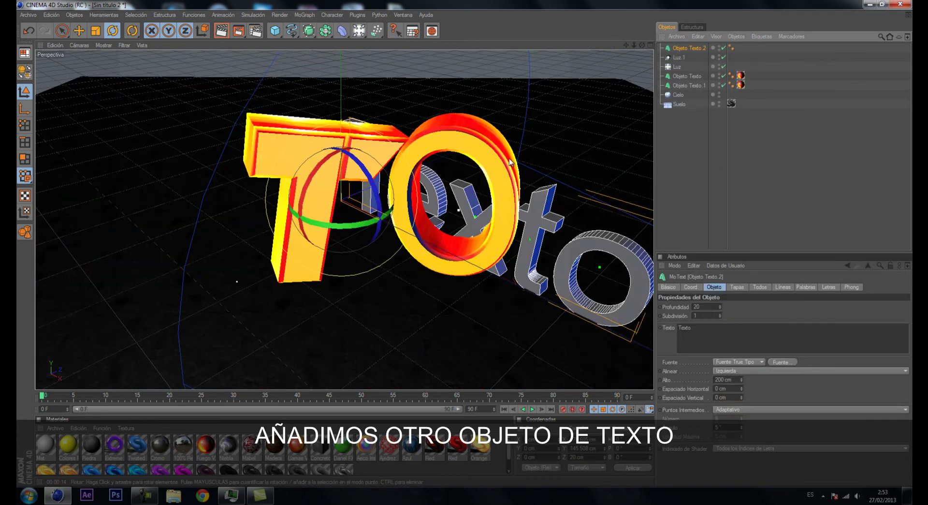
double_click(684, 328)
text(T.)
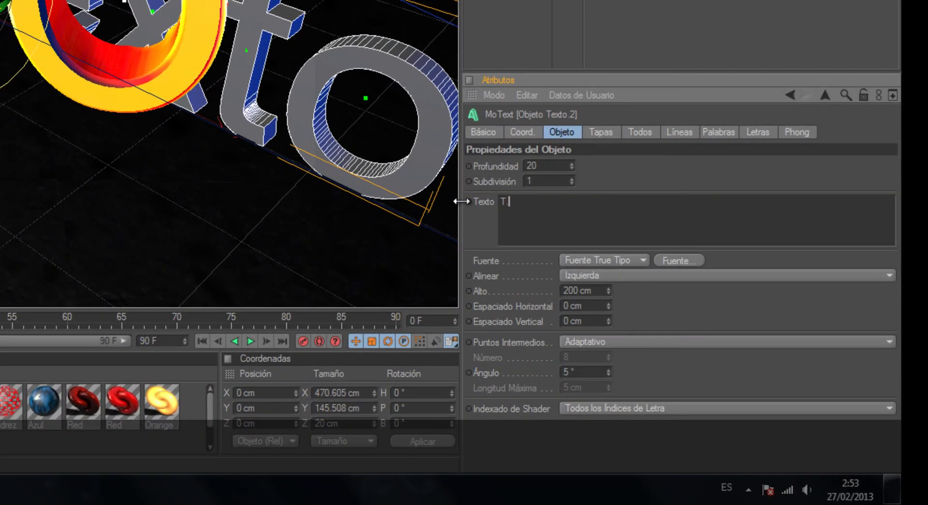
click(527, 27)
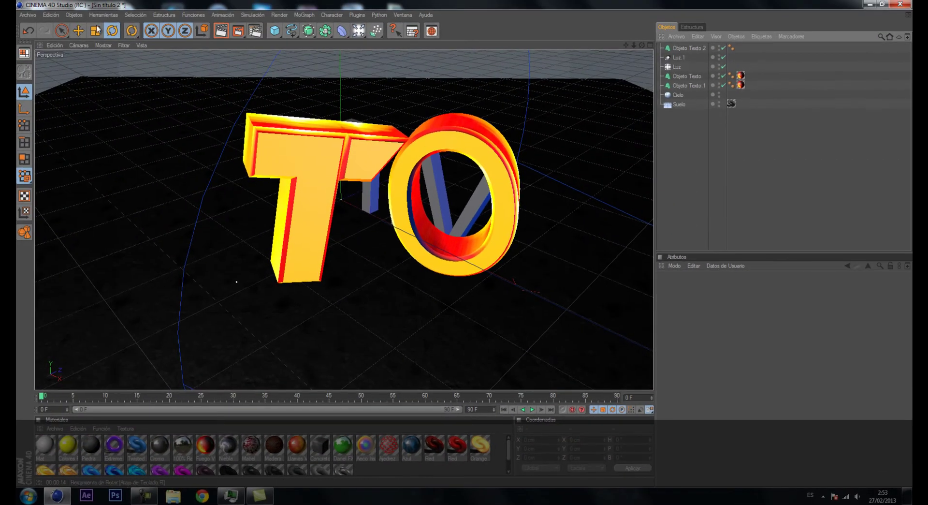
Move the T.V text down-right and then up beside the O.
key(e)
click(436, 197)
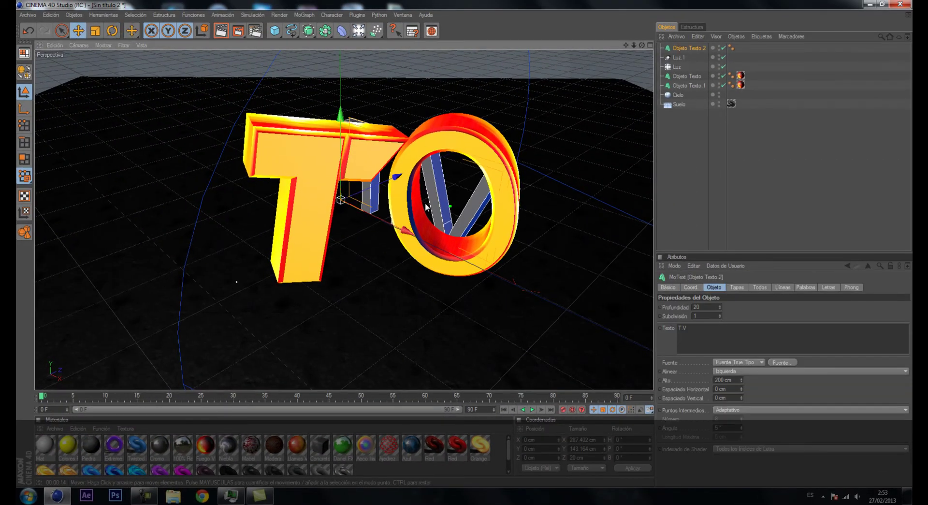
drag(464, 243, 385, 215)
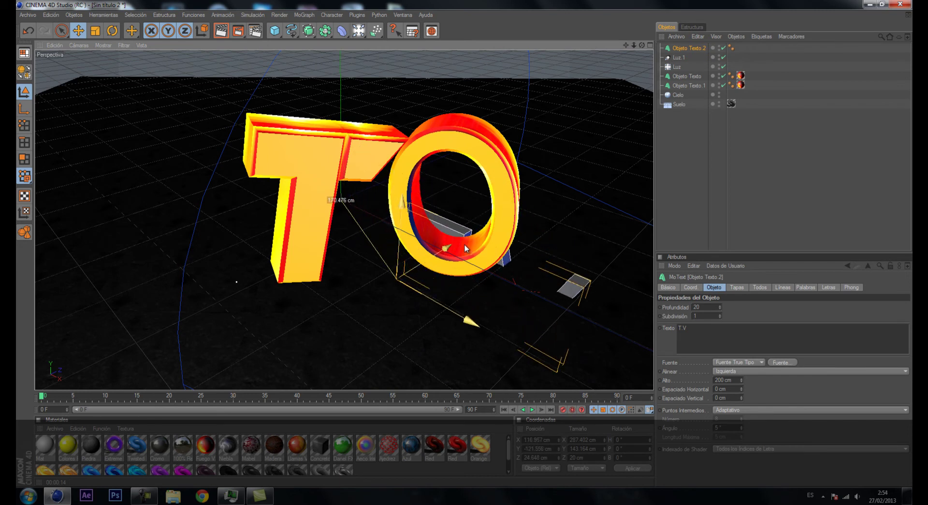
mouse_move(396, 254)
mouse_down()
mouse_move(396, 240)
mouse_move(458, 251)
mouse_up()
Turn and lower the T.V text and shrink it to about half size.
key(r)
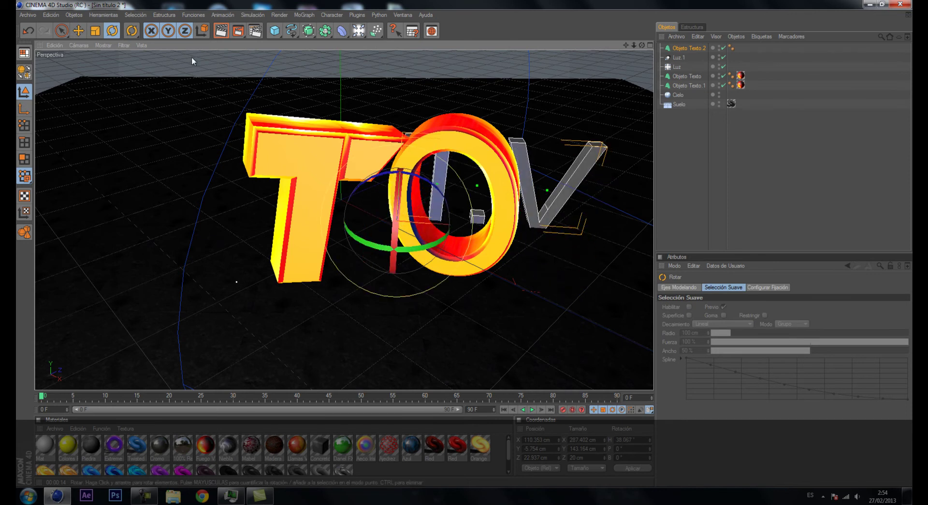
key(e)
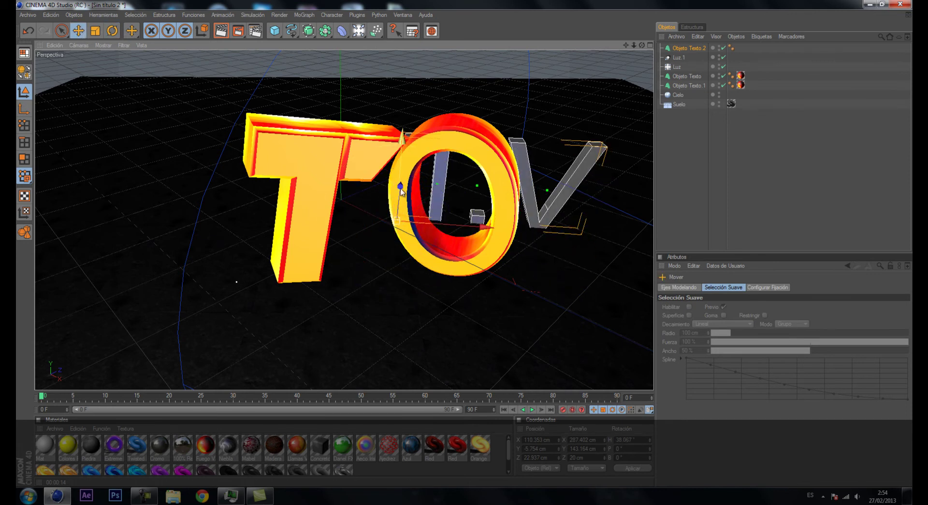
mouse_move(400, 187)
mouse_down()
mouse_move(465, 249)
mouse_move(380, 194)
mouse_up()
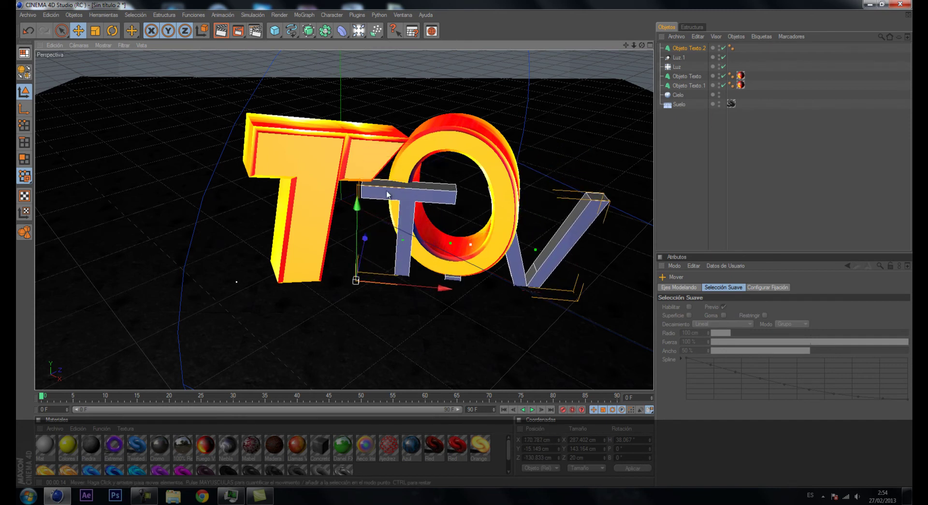
click(95, 30)
drag(357, 205, 466, 248)
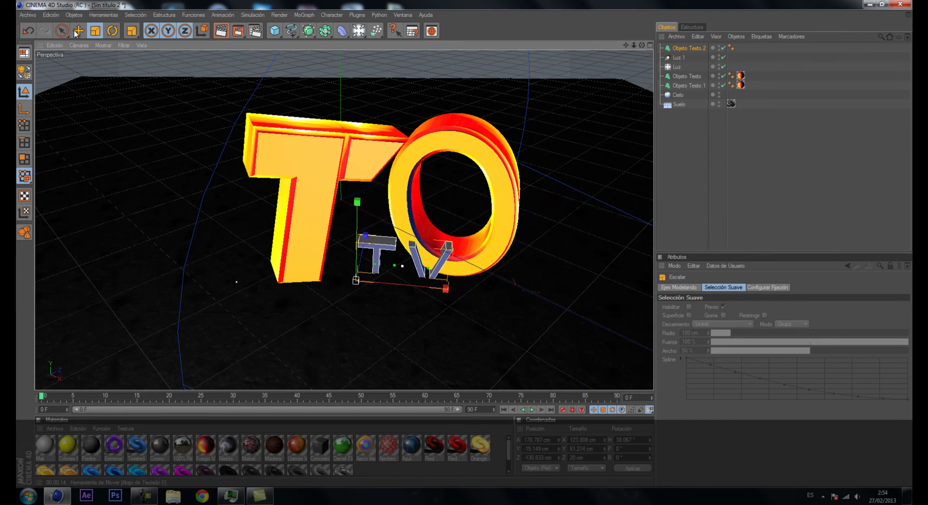
key(e)
mouse_move(462, 248)
mouse_down()
mouse_move(356, 235)
mouse_move(460, 243)
mouse_up()
Shrink the T.V text further and move it up and right inside the O.
key(t)
drag(421, 172, 466, 249)
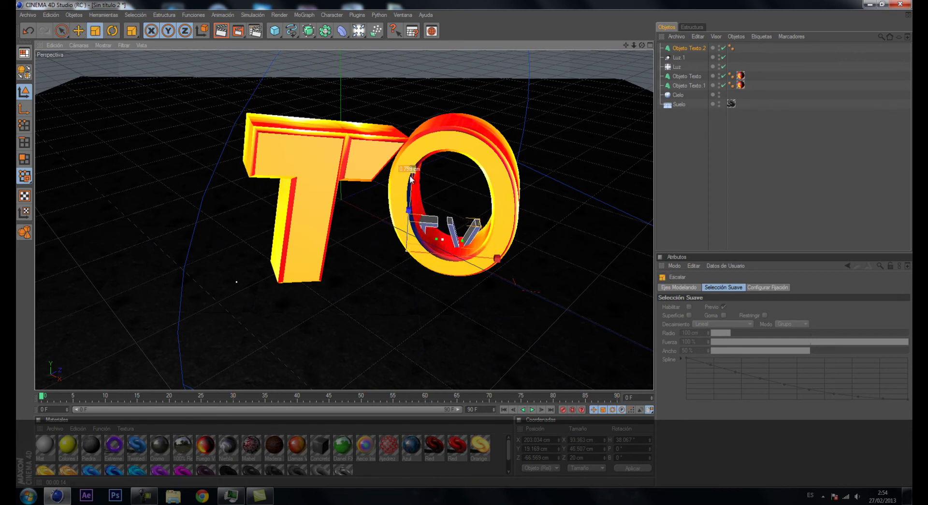
click(79, 30)
drag(412, 203, 412, 186)
mouse_move(496, 240)
mouse_down()
mouse_move(505, 241)
mouse_move(456, 262)
mouse_up()
click(112, 31)
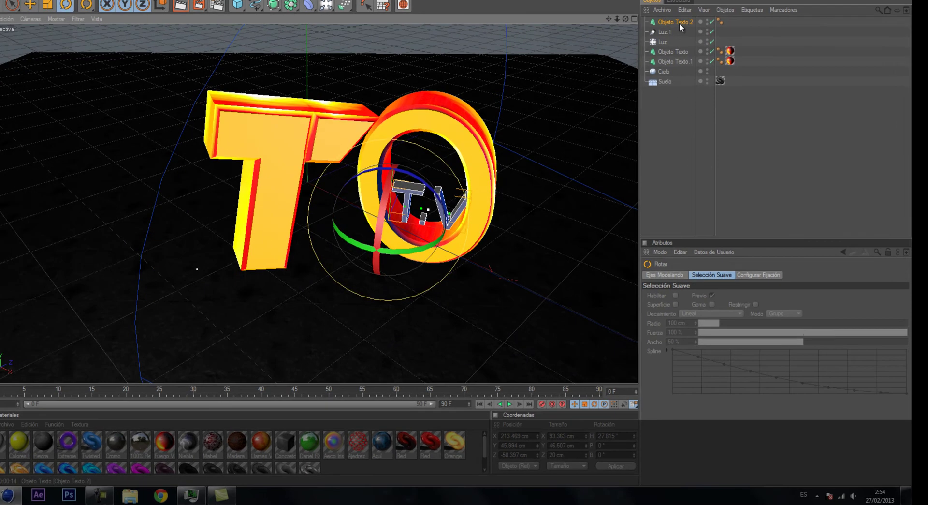
Set the T.V text's Profundidad to 32 and reposition it inside the O.
click(689, 48)
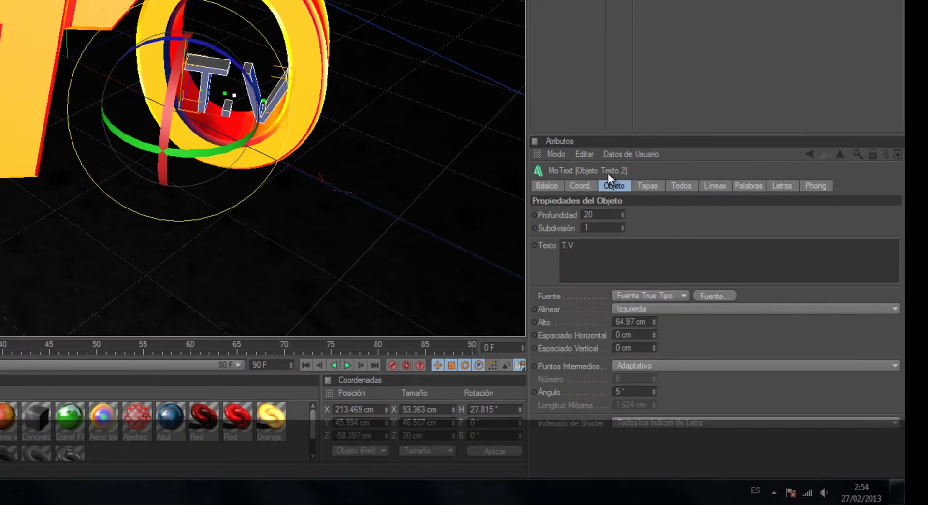
shift+click(610, 203)
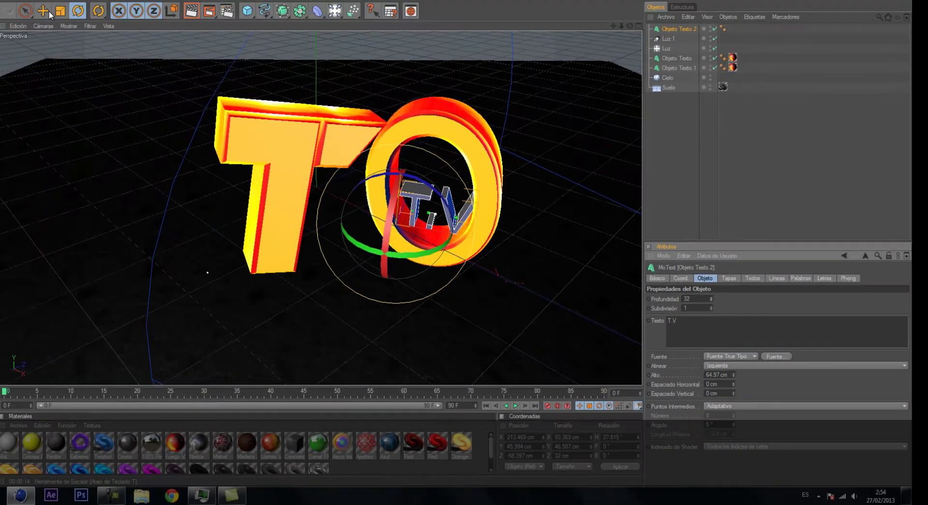
key(e)
drag(471, 244, 466, 248)
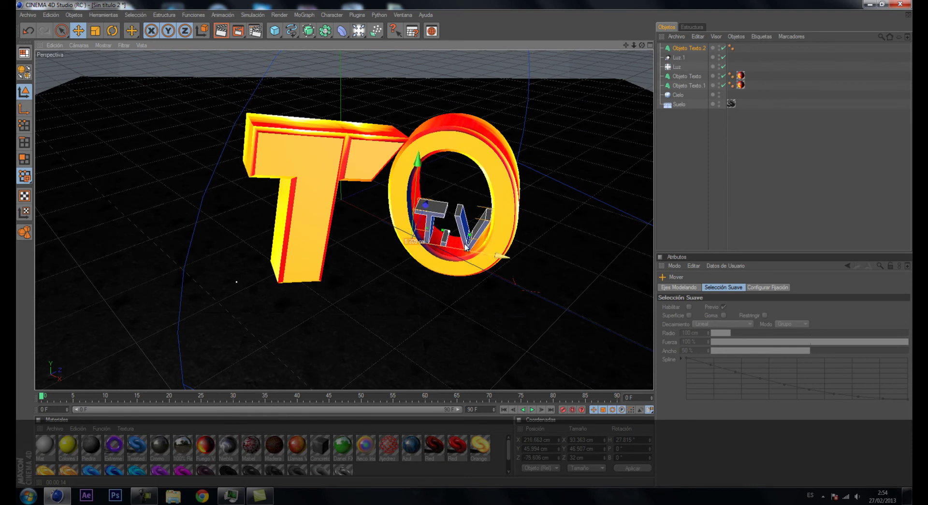
drag(418, 167, 465, 248)
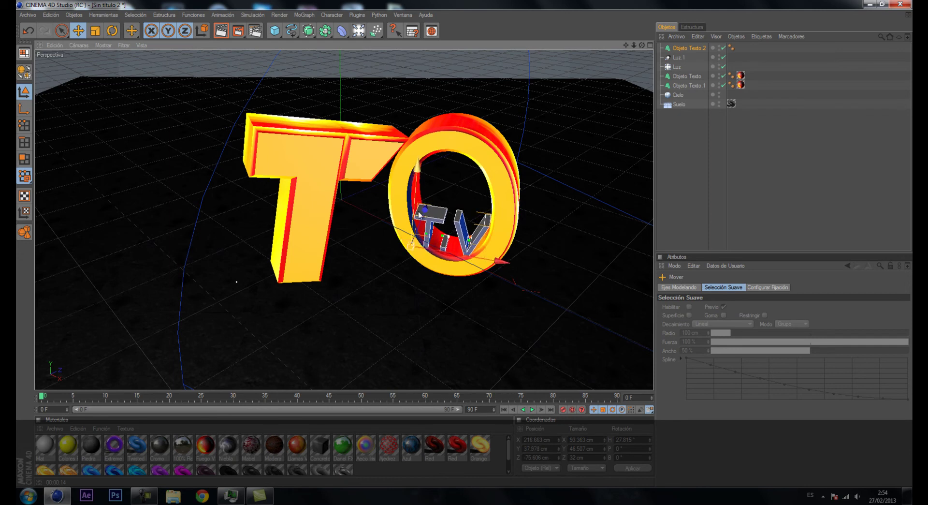
drag(510, 454, 509, 458)
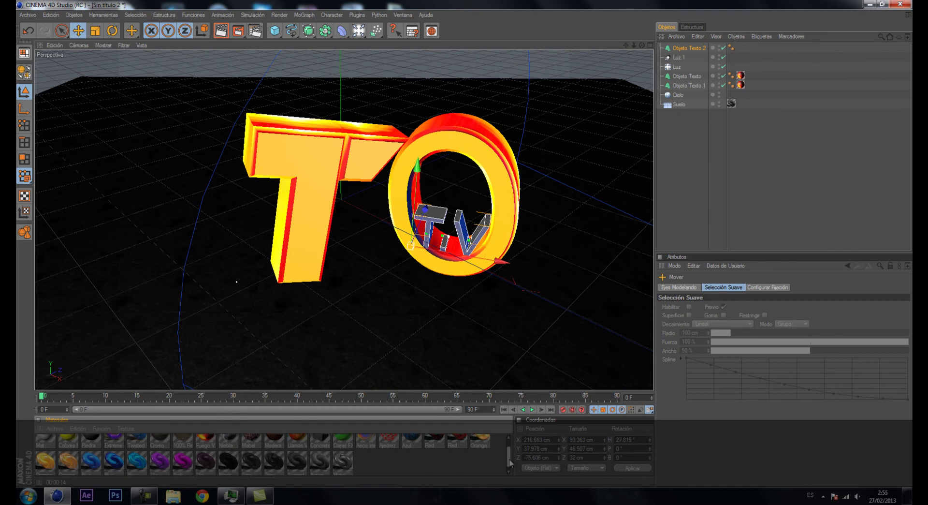
mouse_move(509, 458)
mouse_down()
mouse_move(511, 448)
mouse_move(510, 464)
mouse_up()
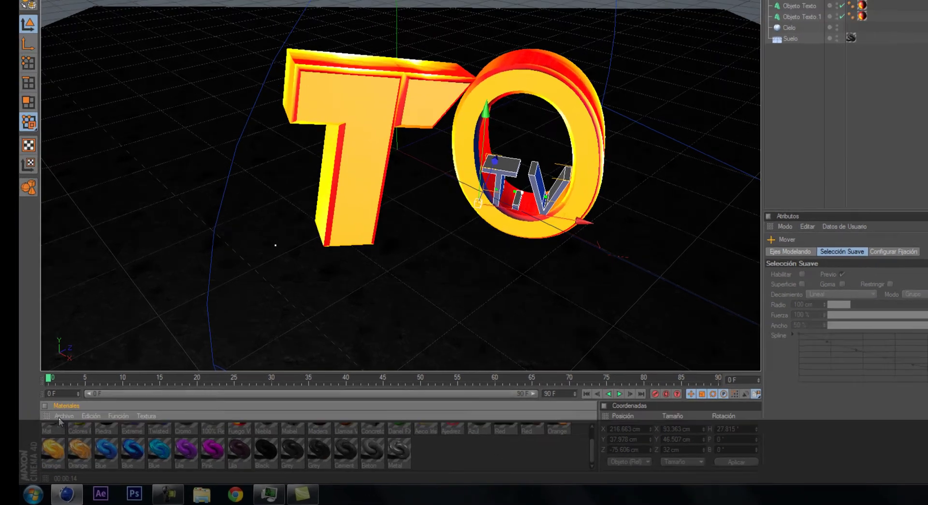
Load the pack3 material library via Archivo > Cargar Materiales.
click(78, 429)
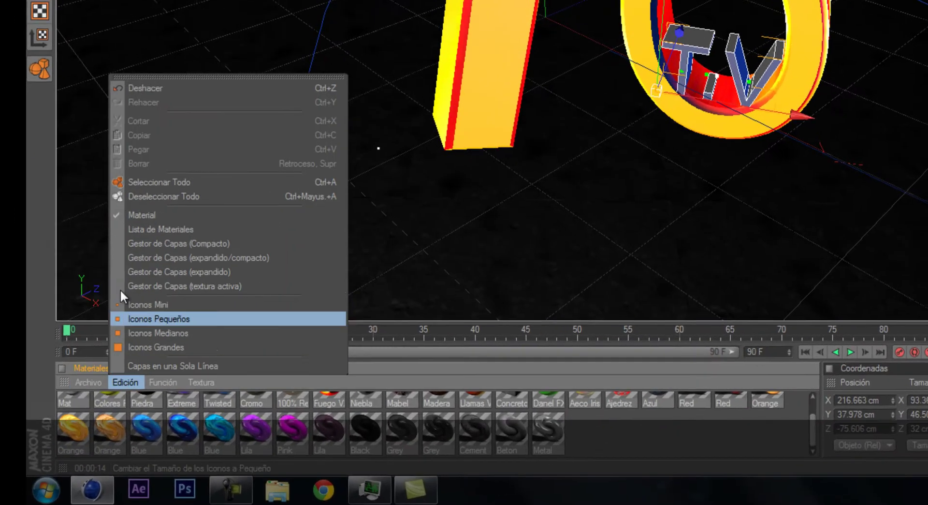
click(121, 279)
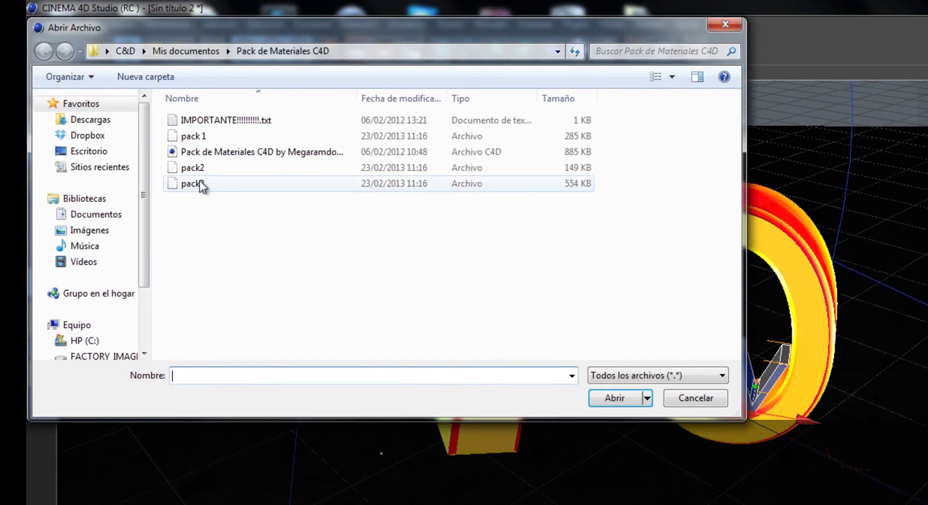
double_click(200, 183)
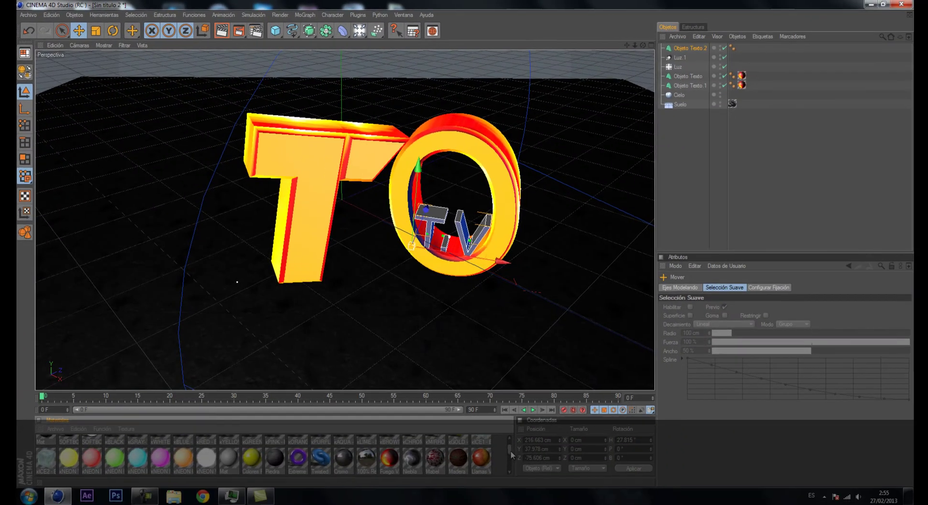
drag(510, 450, 511, 467)
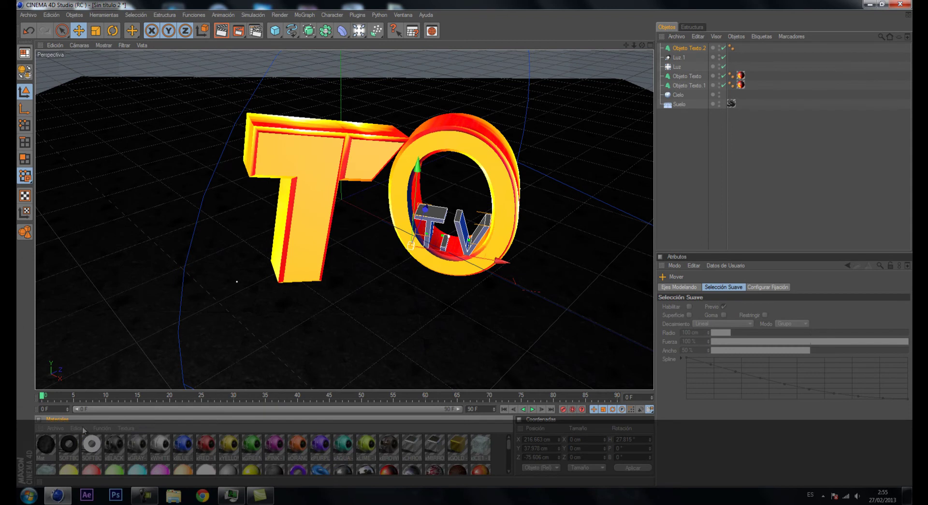
click(64, 428)
click(84, 376)
click(186, 177)
click(607, 389)
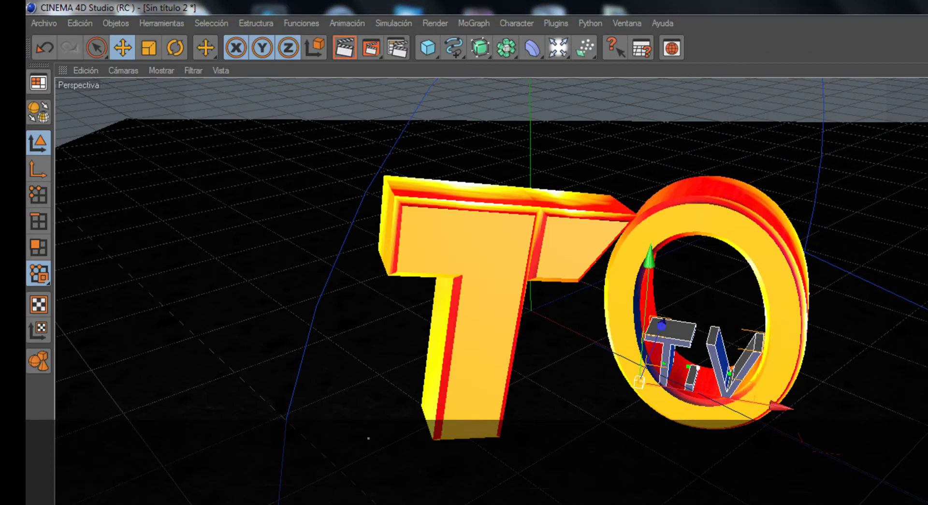
Load the pack2 material library into the material list.
click(86, 385)
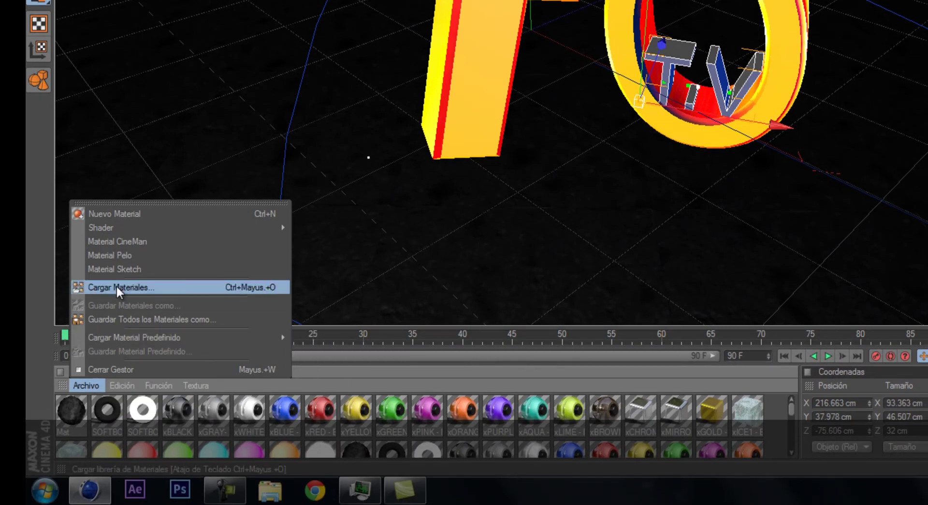
click(116, 286)
click(186, 162)
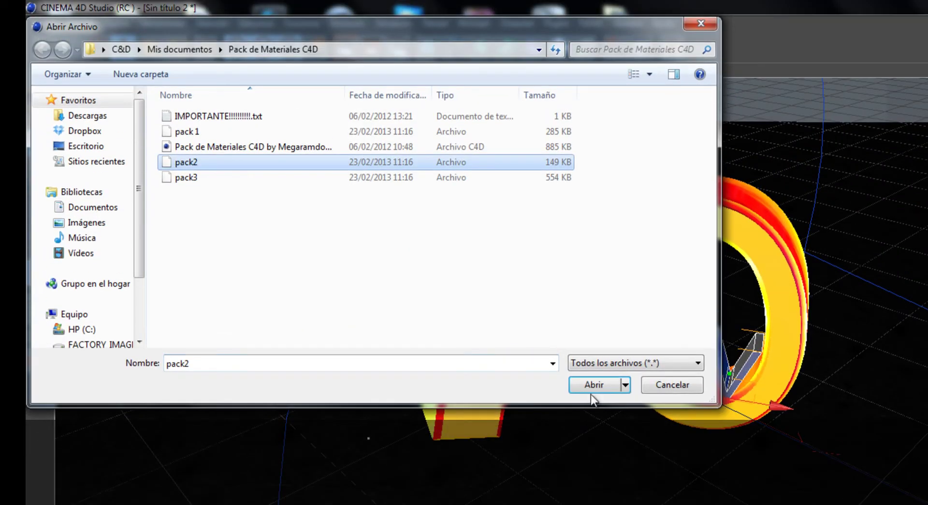
click(590, 391)
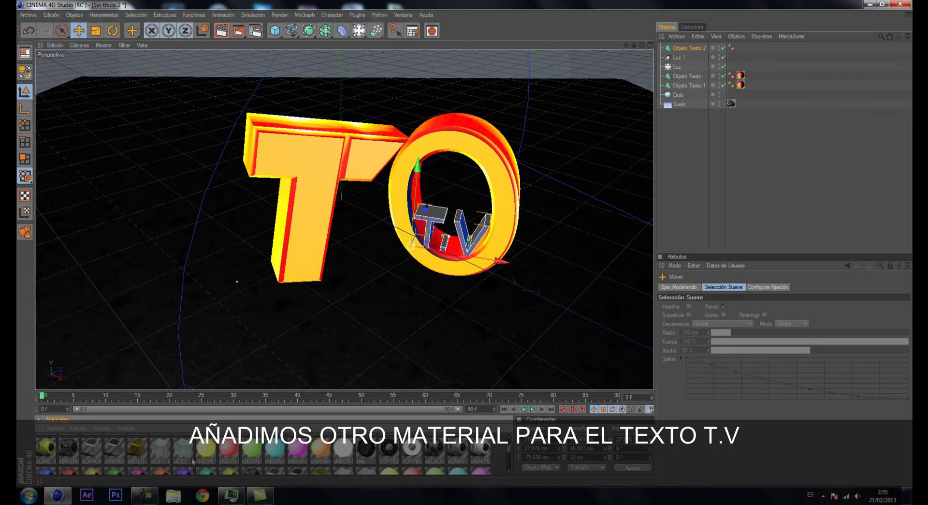
Apply the iCE2 - ByWilby ice material to the T.V text and render a preview.
drag(183, 447, 426, 239)
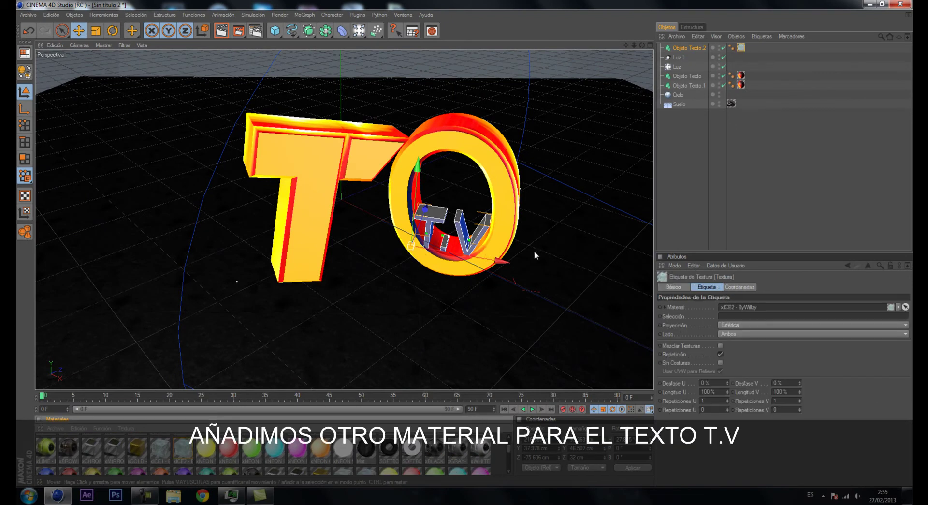
click(222, 31)
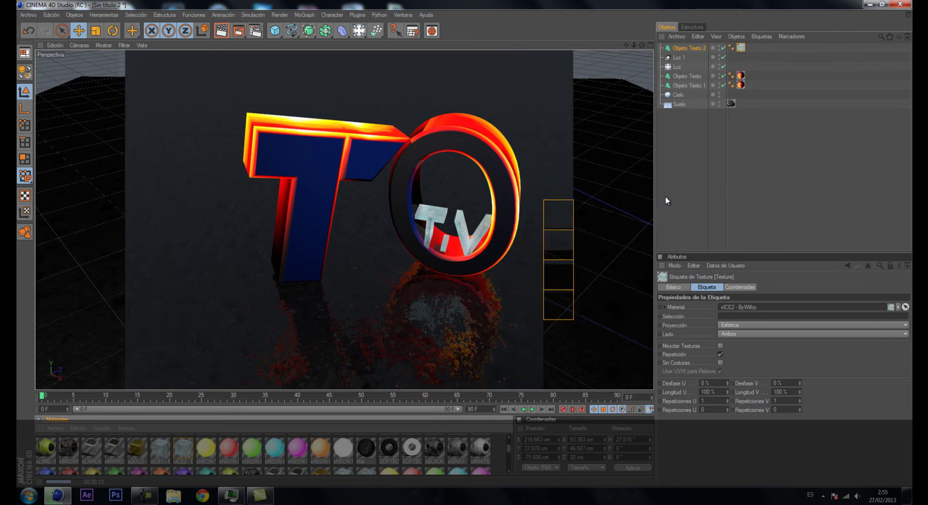
click(686, 173)
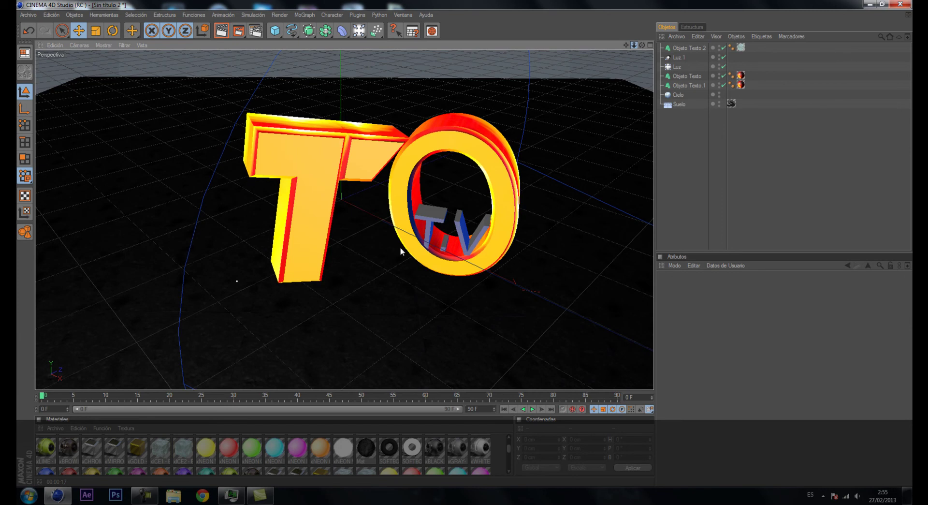
scroll(463, 243, down, 8)
Add light Luz 2, raise it above the floor, and set its type to Foco Paralelo Cuadrado.
scroll(443, 243, down, 4)
scroll(443, 243, down, 4)
click(359, 31)
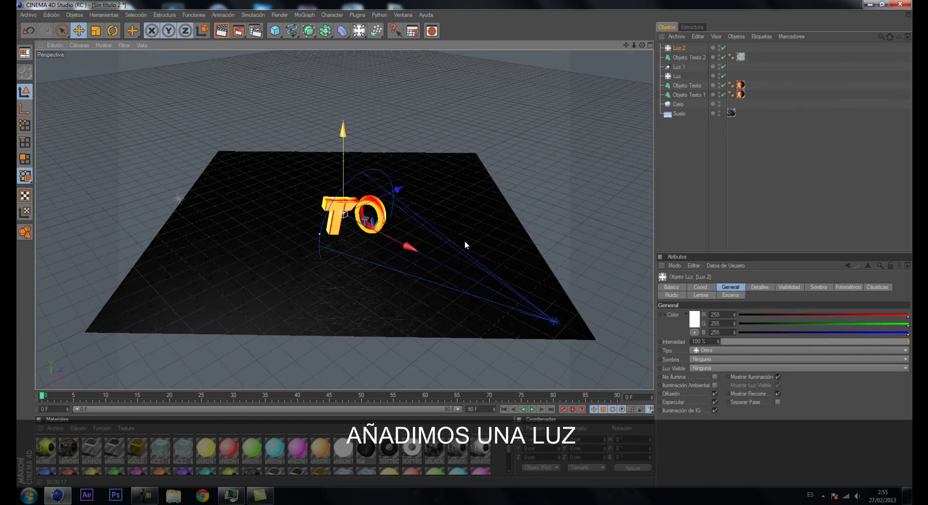
drag(345, 157, 345, 121)
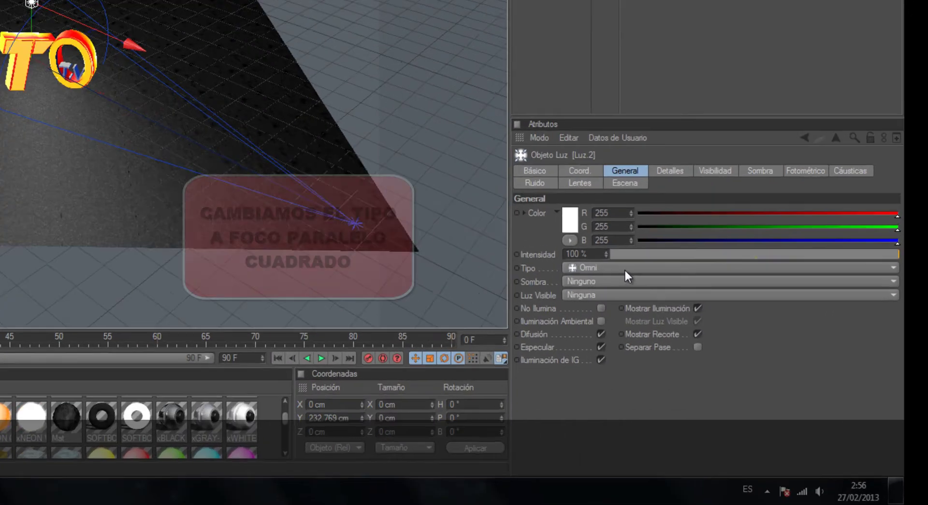
click(720, 350)
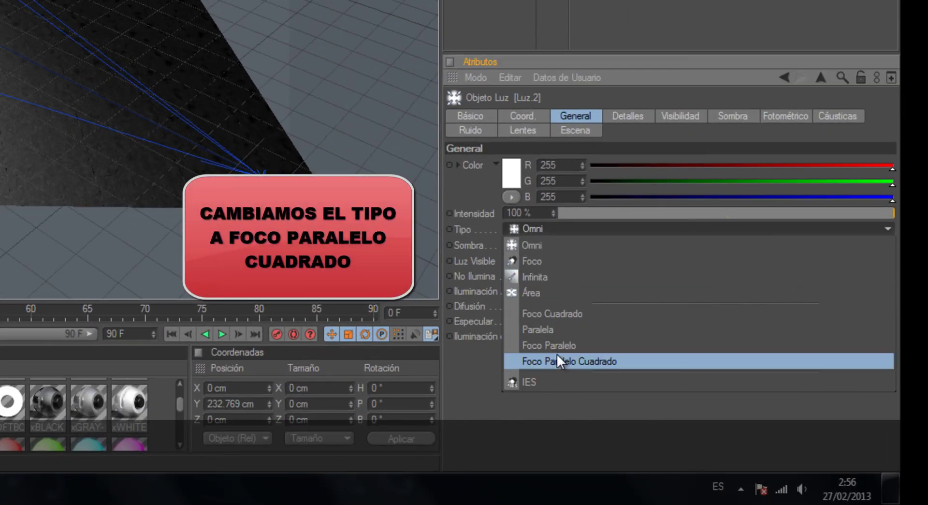
click(557, 355)
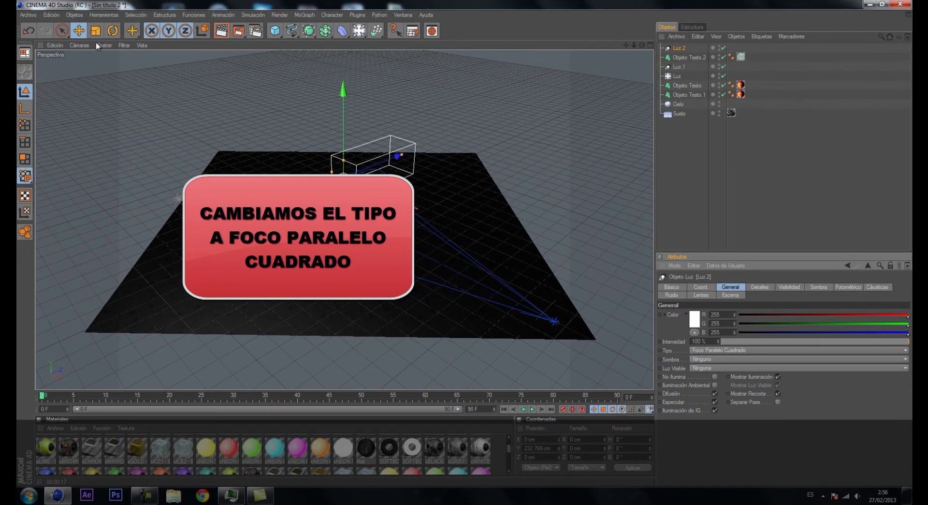
Aim Luz 2 downward and raise it to about Y 619 cm above the letters.
click(113, 31)
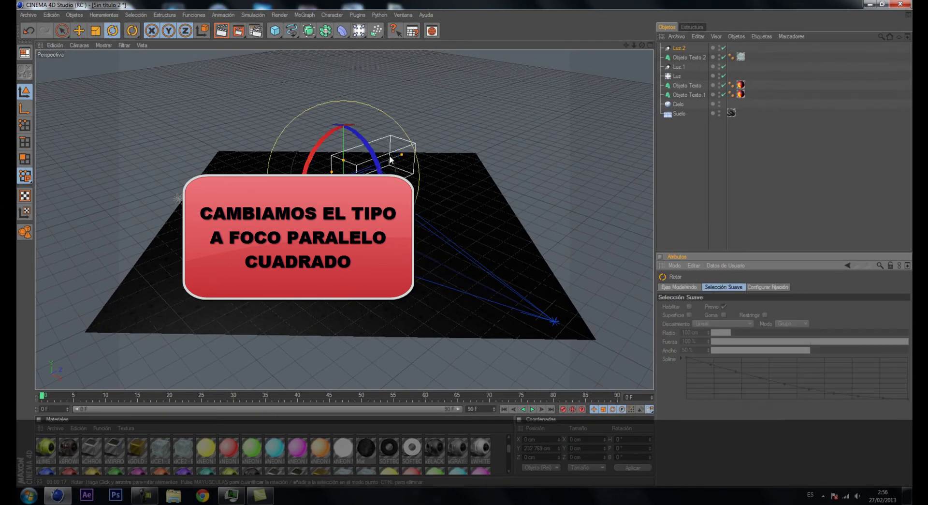
drag(317, 147, 355, 135)
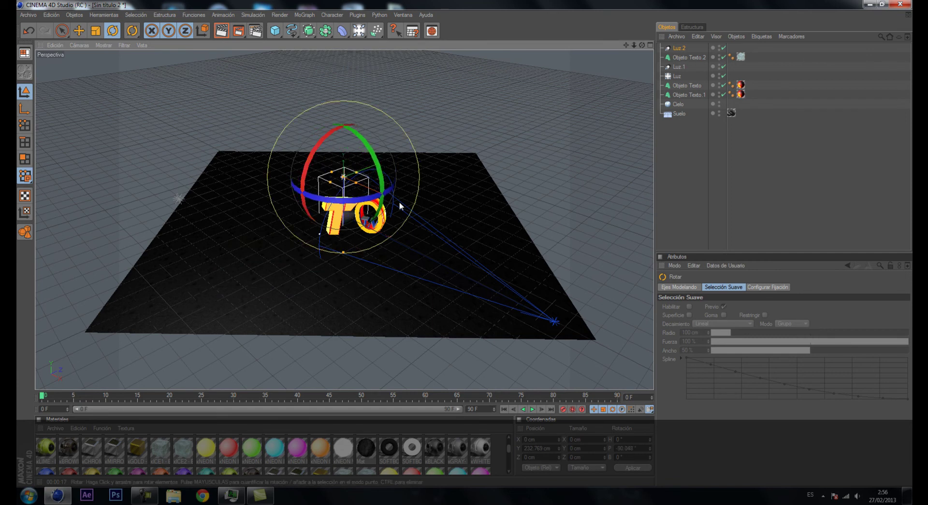
click(82, 30)
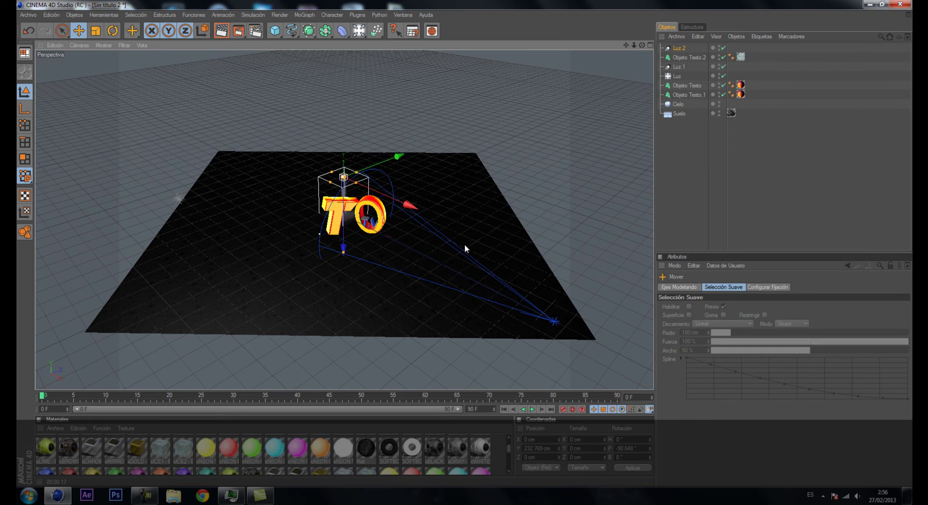
click(36, 33)
drag(351, 214, 465, 243)
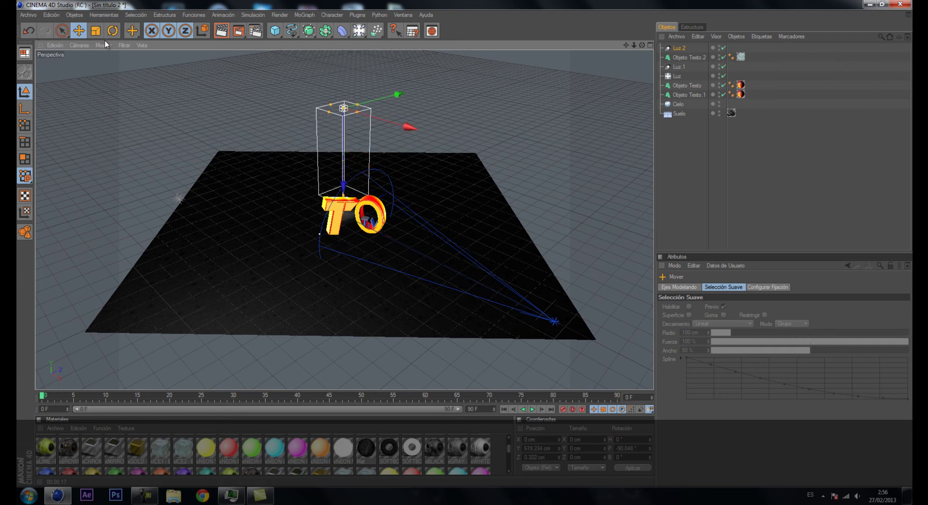
Rotate Luz 2's bank to about 43.6°, then clear and reselect Luz.2.
click(113, 30)
drag(365, 126, 315, 125)
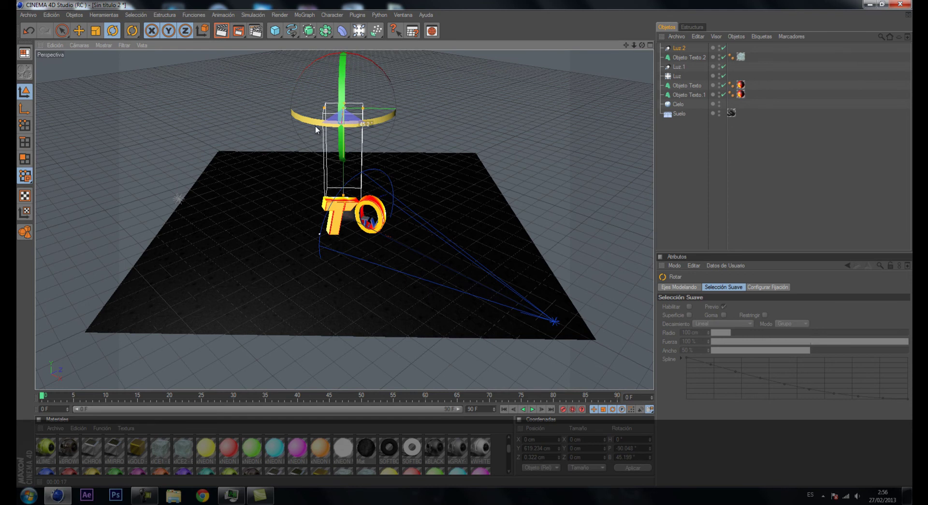
drag(315, 126, 317, 126)
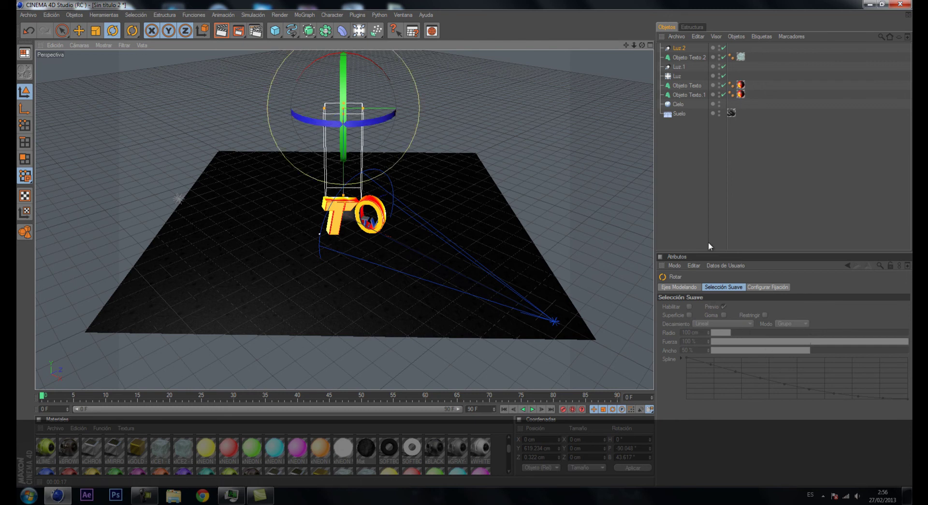
key(ctrl+shift+a)
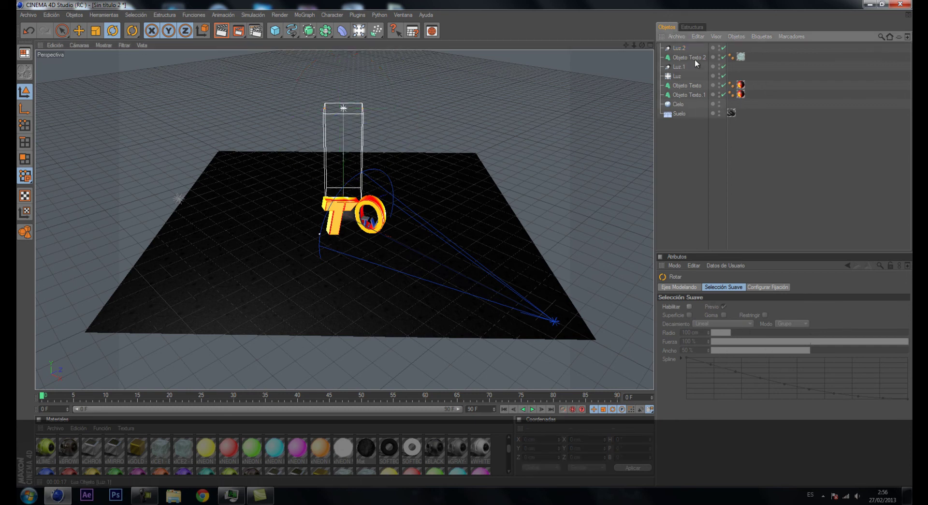
click(679, 47)
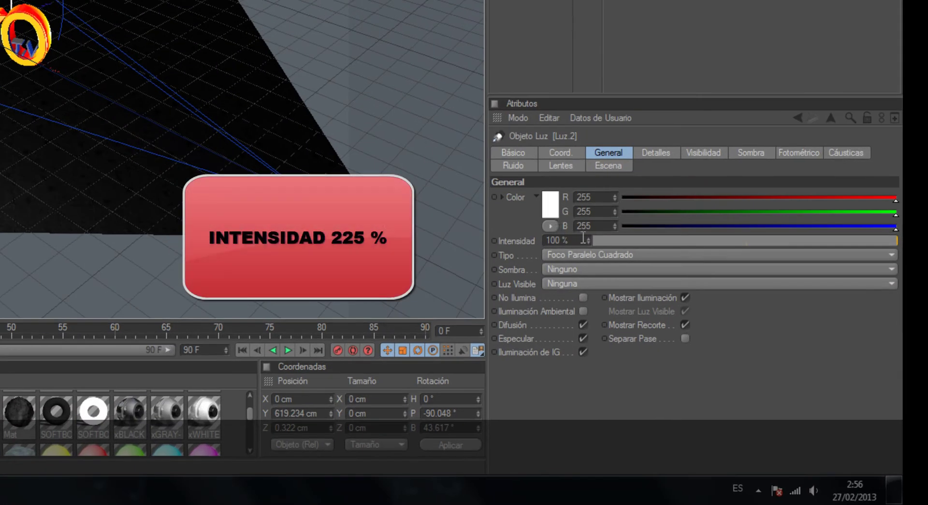
Set Luz 2 to 225% intensity and move it left to about X −164.8, Z −172.7 cm.
click(560, 240)
text(225)
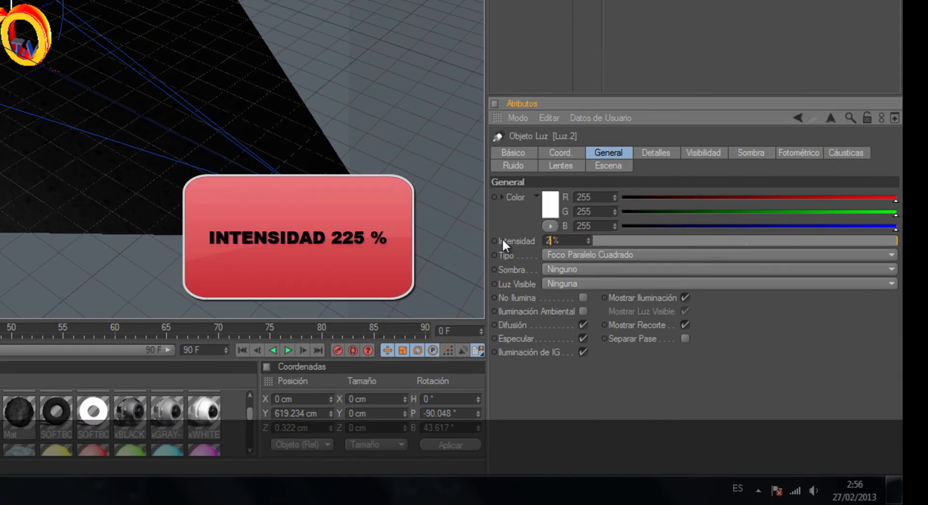
key(Return)
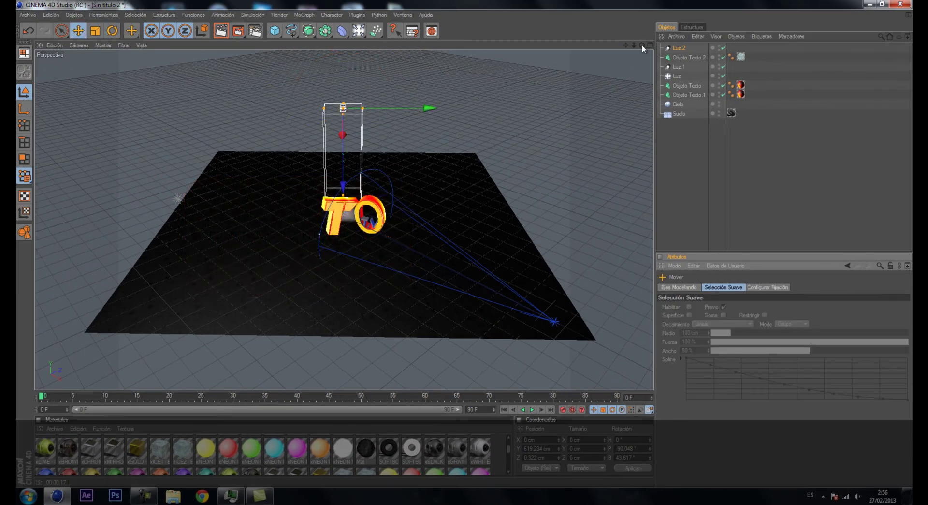
drag(633, 45, 462, 242)
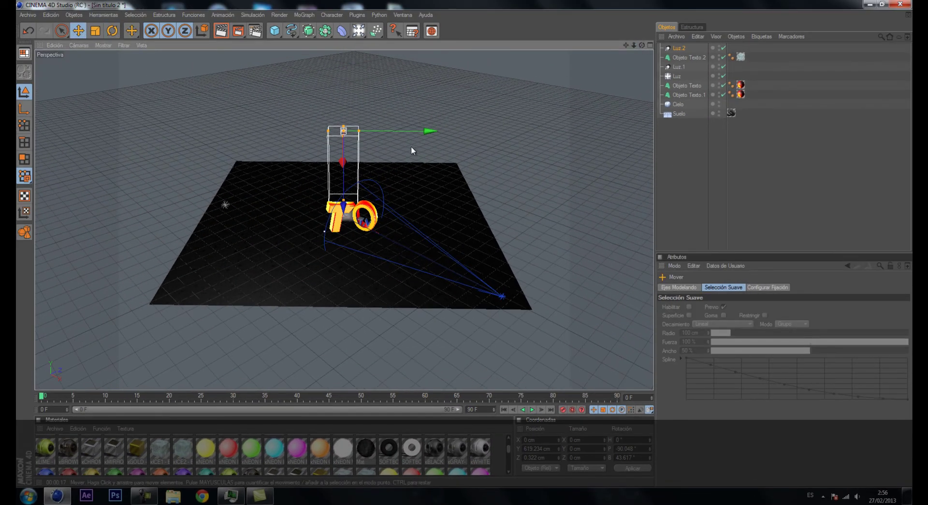
drag(405, 139, 463, 244)
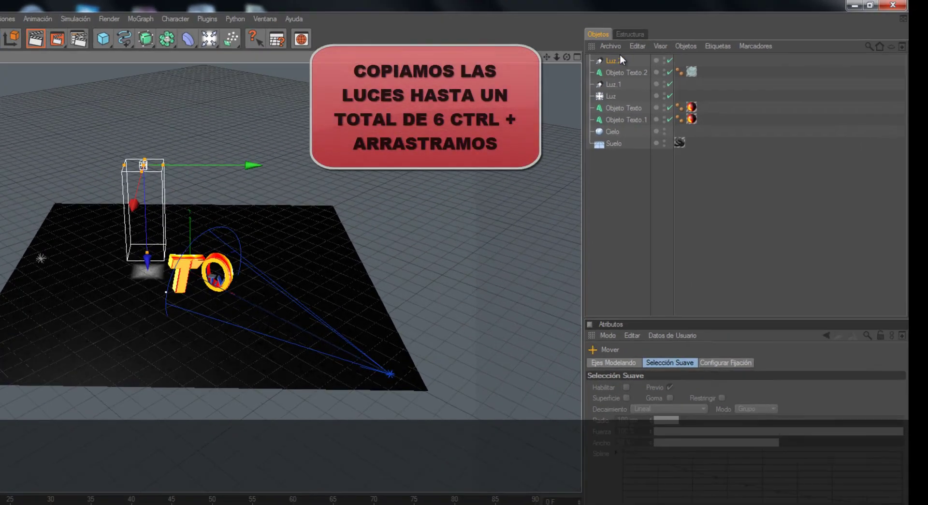
Duplicate Luz.2 into copies Luz.3 and Luz.4 in the Object Manager.
click(679, 48)
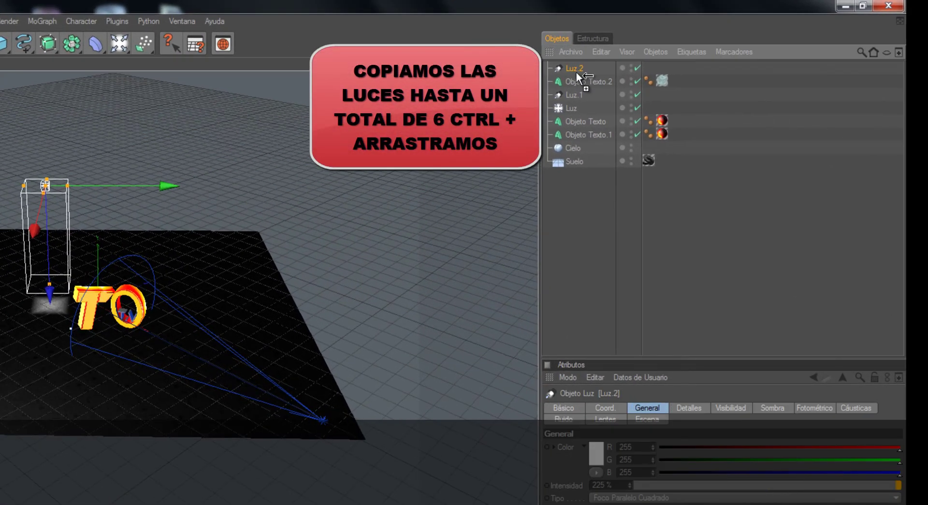
ctrl+drag(576, 72, 577, 73)
click(579, 79)
ctrl+drag(579, 80, 577, 87)
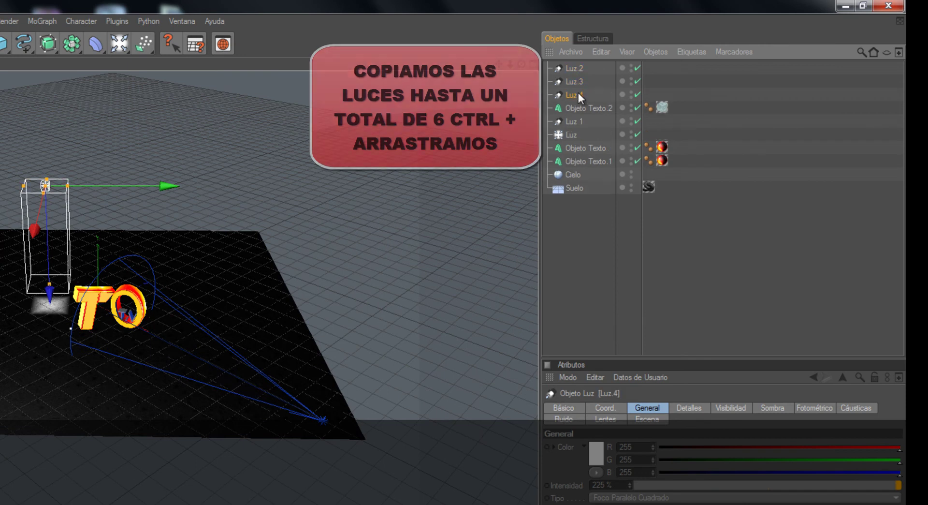
double_click(578, 93)
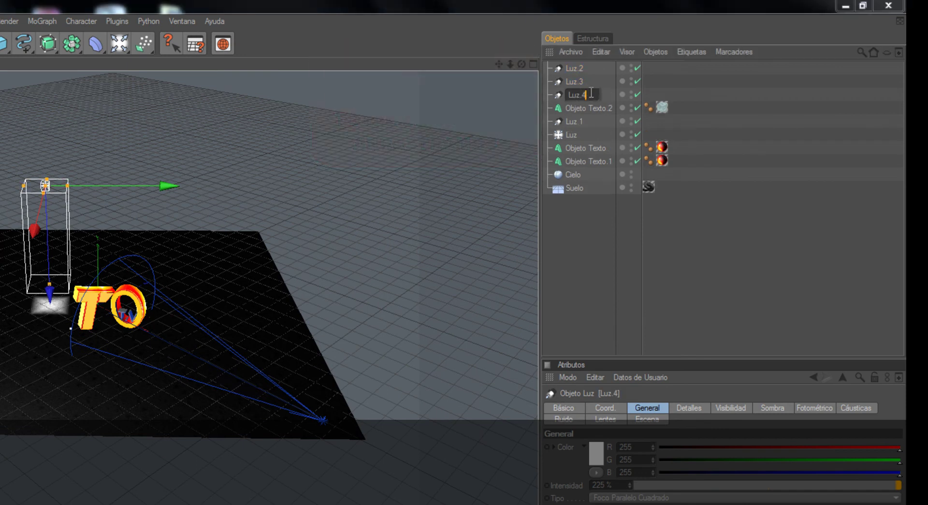
key(Return)
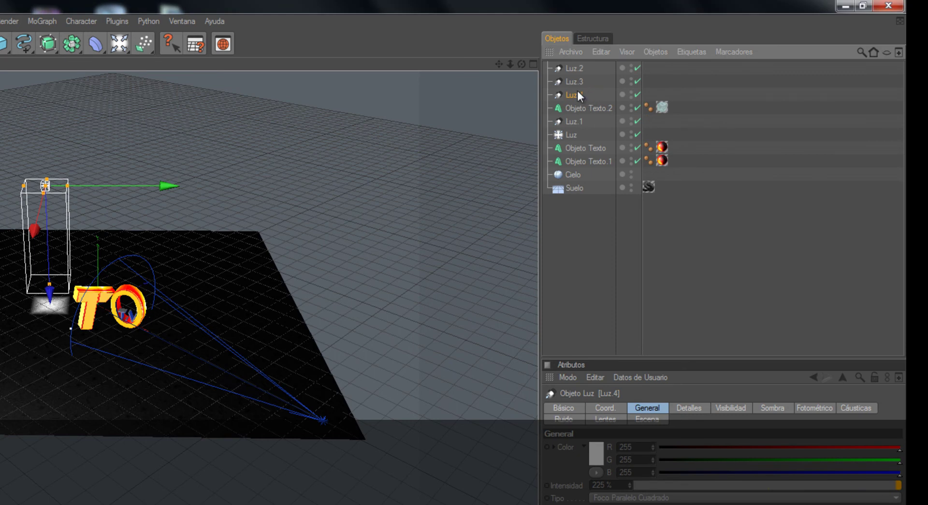
Delete the stray nested copy, add copies through Luz.7, and slide Luz.7 beside Luz.2.
ctrl+drag(577, 94, 579, 97)
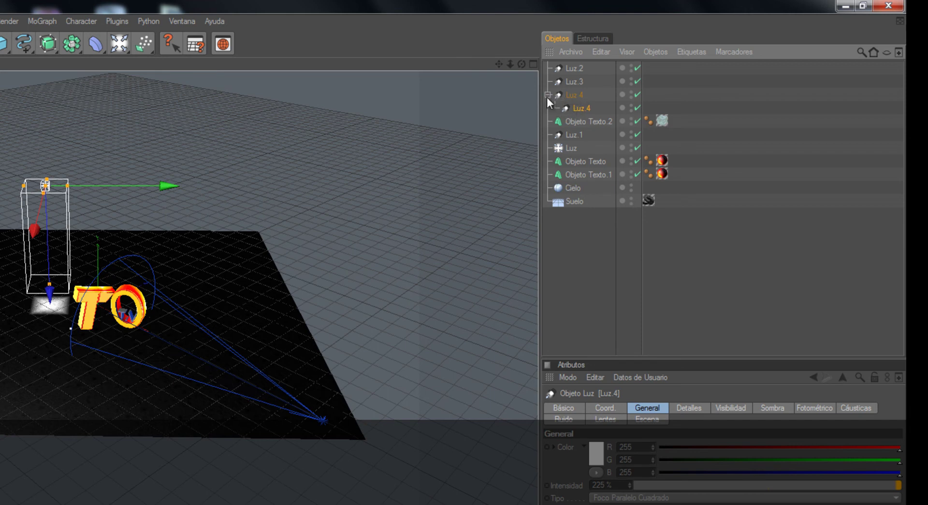
key(Delete)
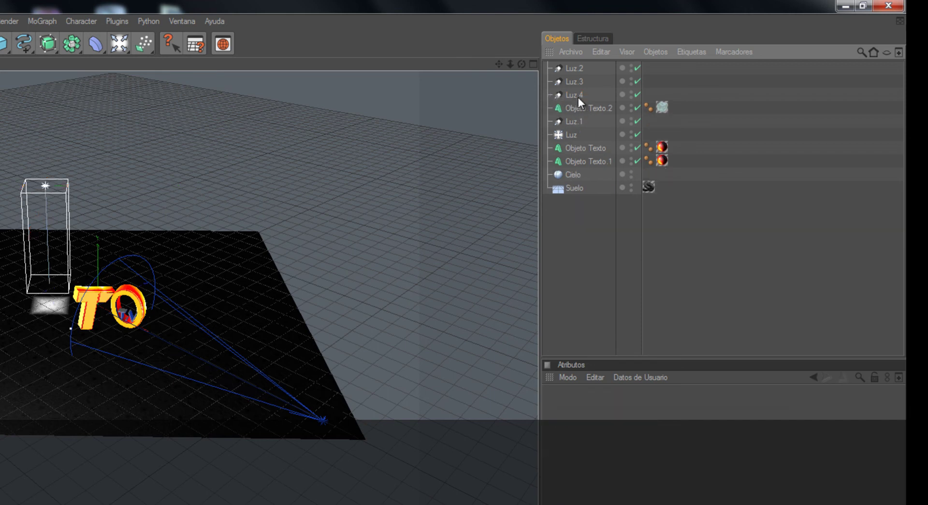
ctrl+drag(576, 95, 578, 112)
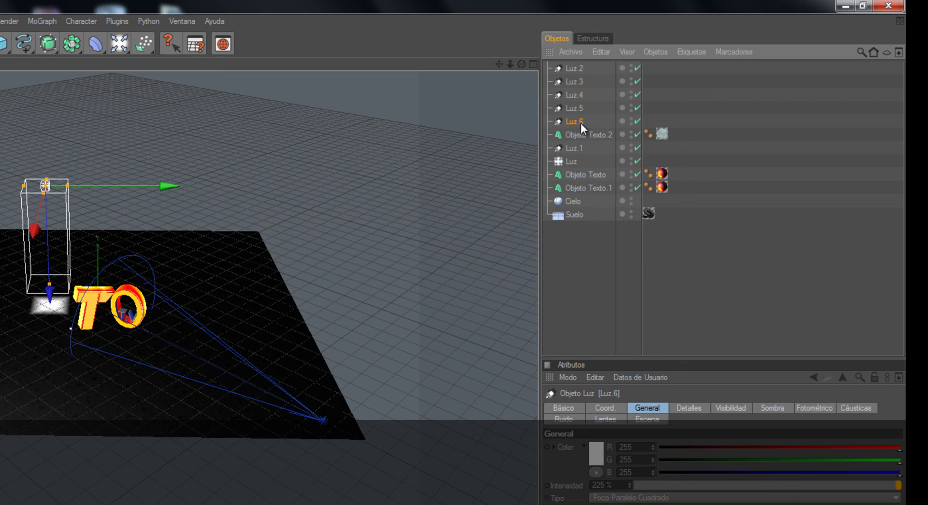
ctrl+drag(581, 125, 581, 131)
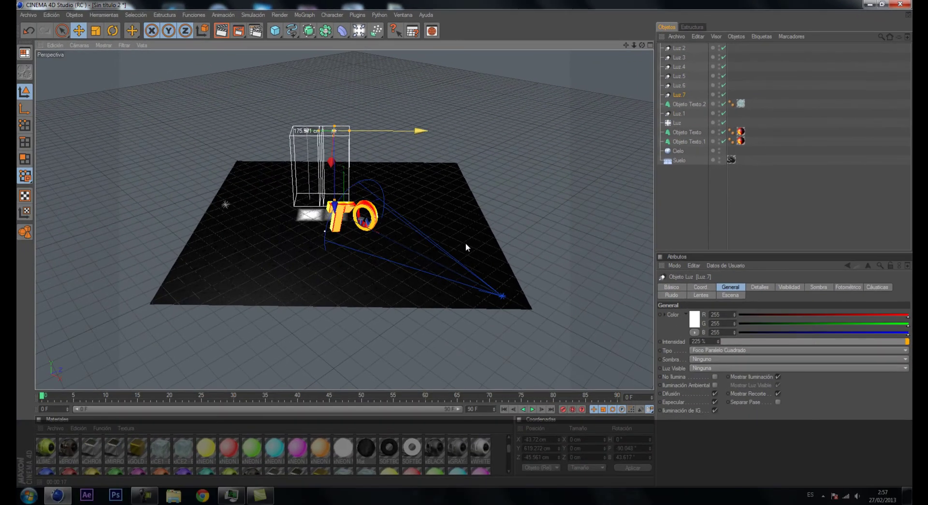
drag(415, 130, 424, 131)
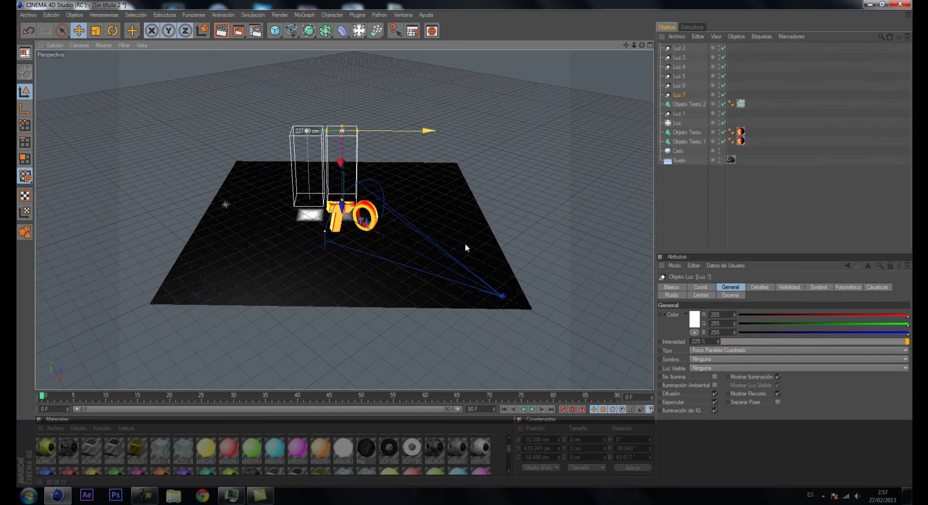
Slide Luz.6 to the right along X, past the letters.
click(305, 132)
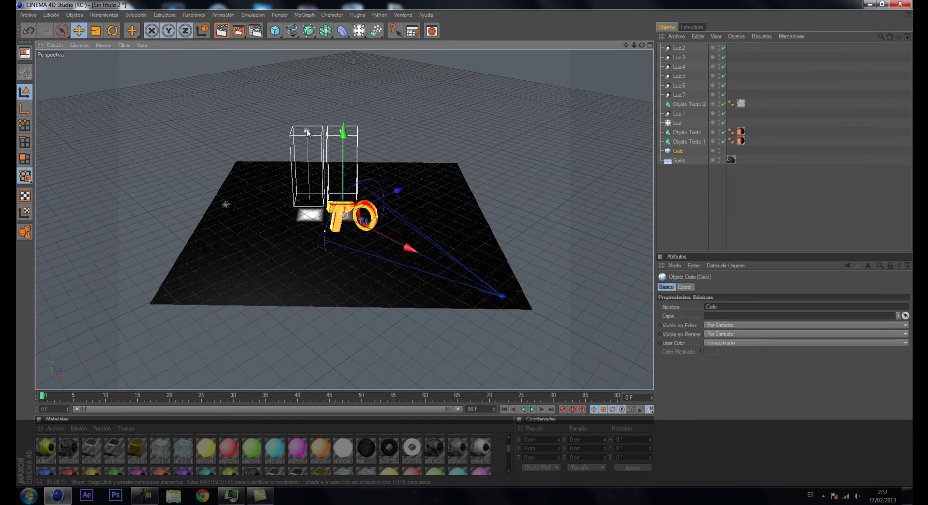
click(682, 95)
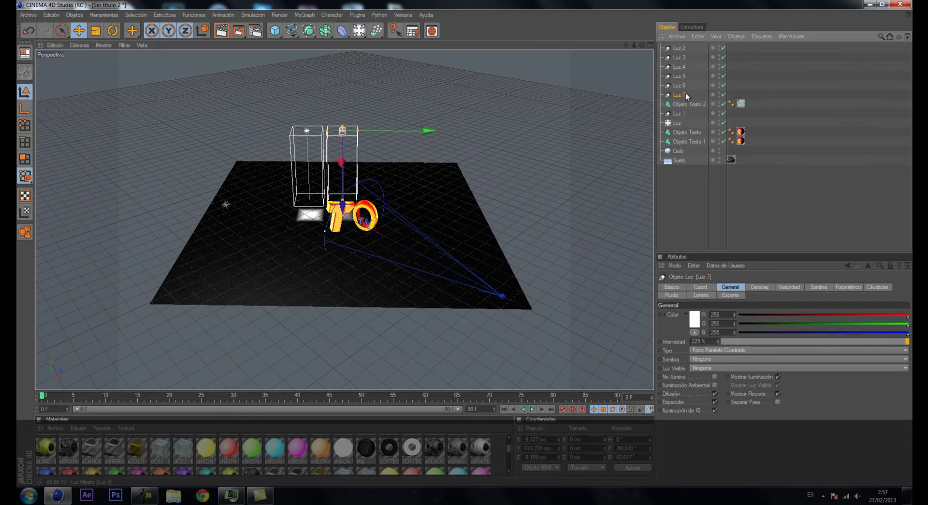
click(683, 86)
drag(379, 130, 412, 131)
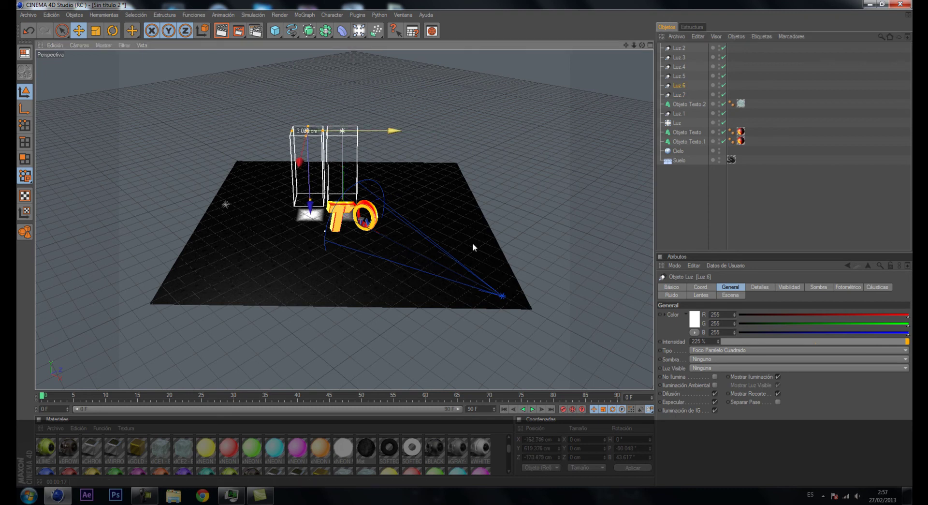
drag(468, 242, 465, 242)
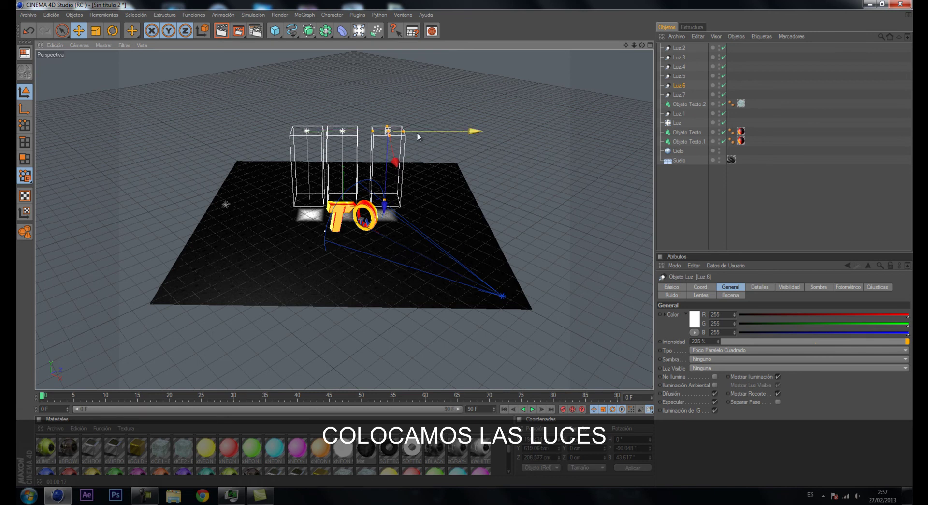
drag(411, 131, 417, 132)
Move the middle light Luz.7 to the right, undoing an accidental resize.
click(344, 133)
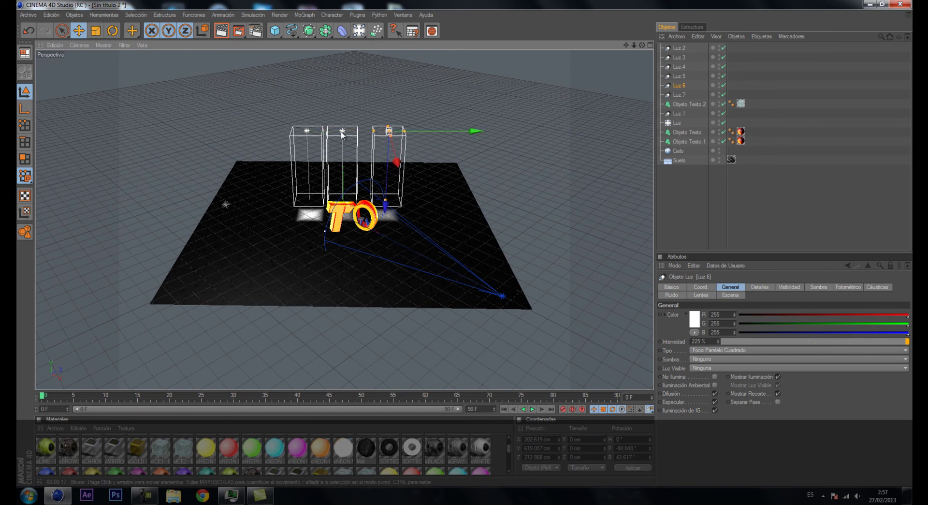
drag(358, 130, 465, 243)
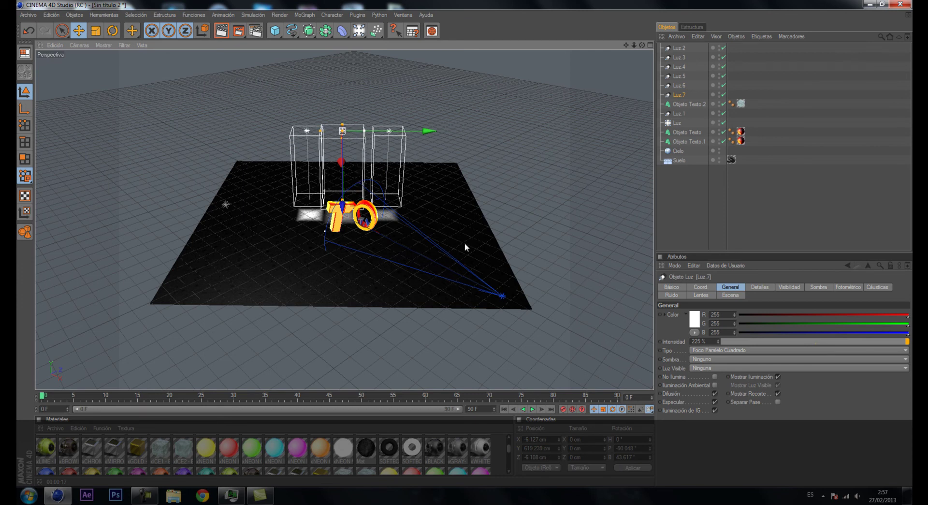
key(ctrl+z)
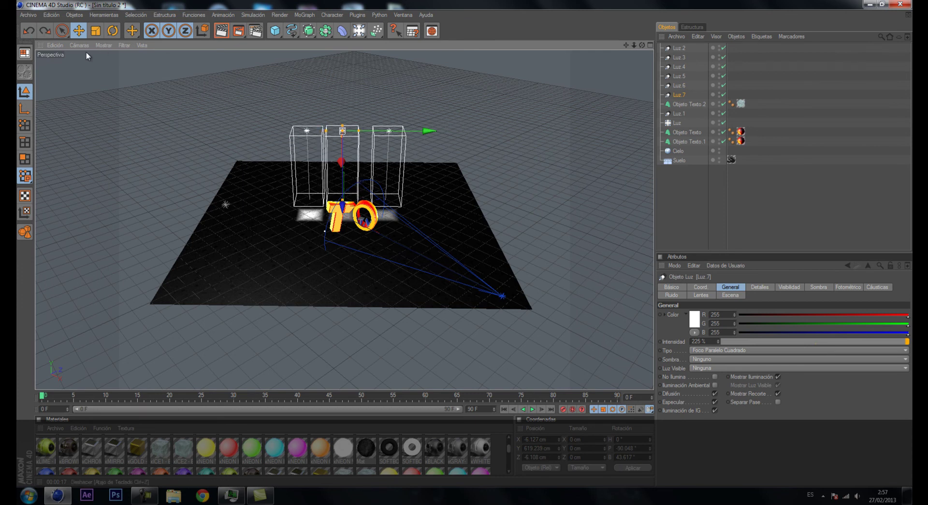
drag(375, 137, 465, 243)
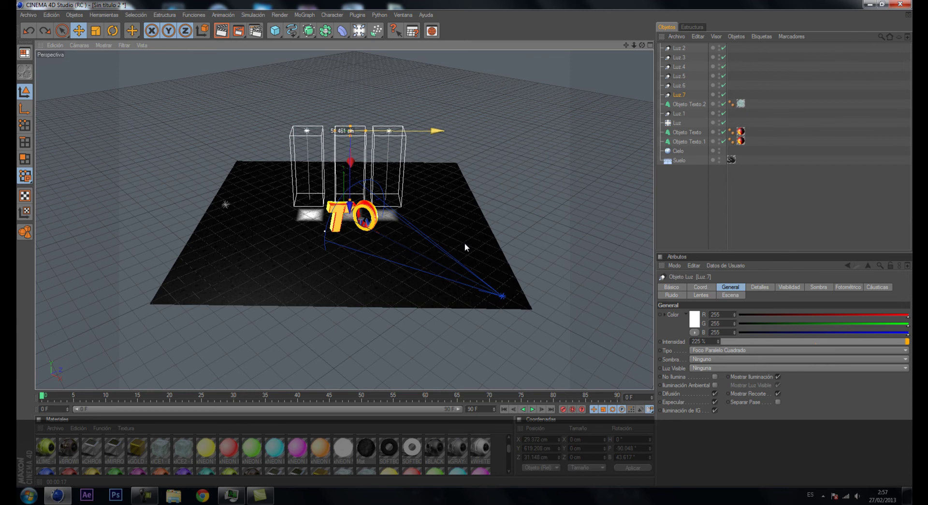
Move Luz 2 in the left light box to a new spot, undoing a stray change.
click(307, 135)
mouse_move(307, 135)
mouse_down()
mouse_move(465, 246)
mouse_move(303, 169)
mouse_up()
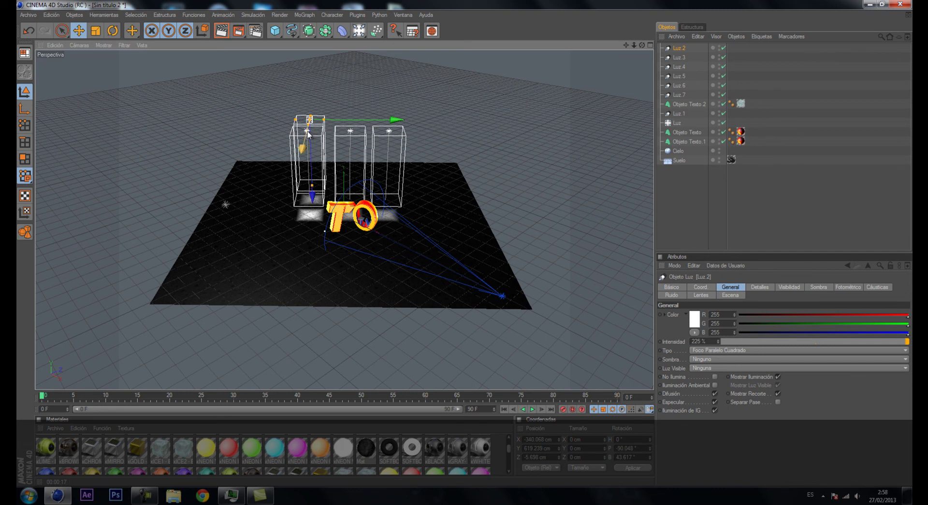
click(310, 135)
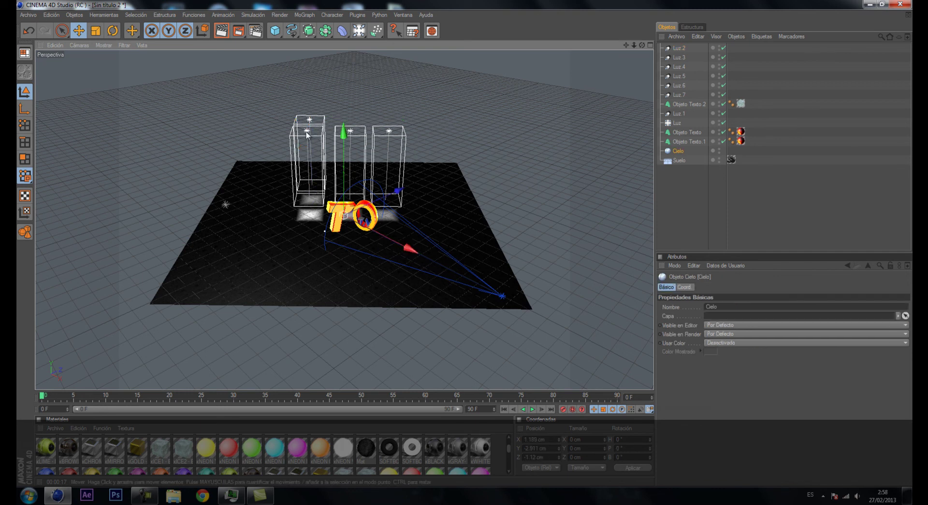
click(29, 31)
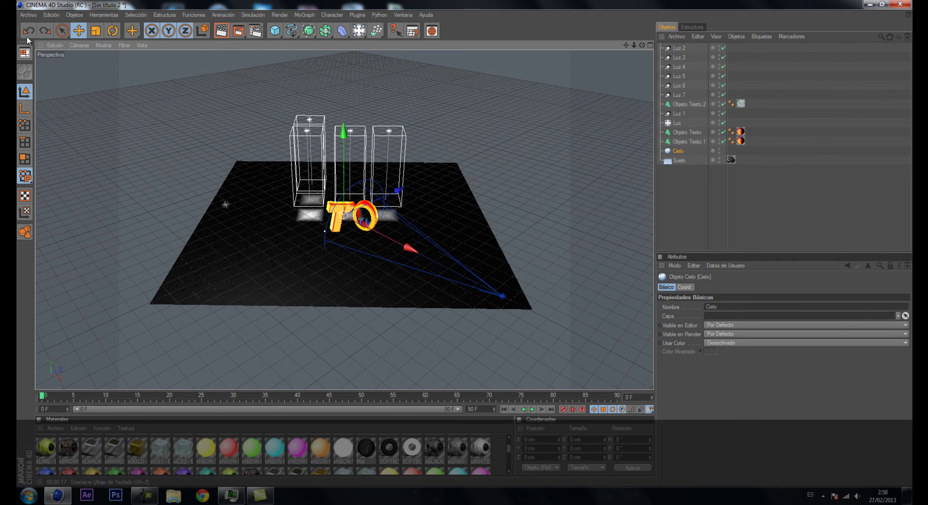
Place Luz.3 inside the middle light box.
click(686, 49)
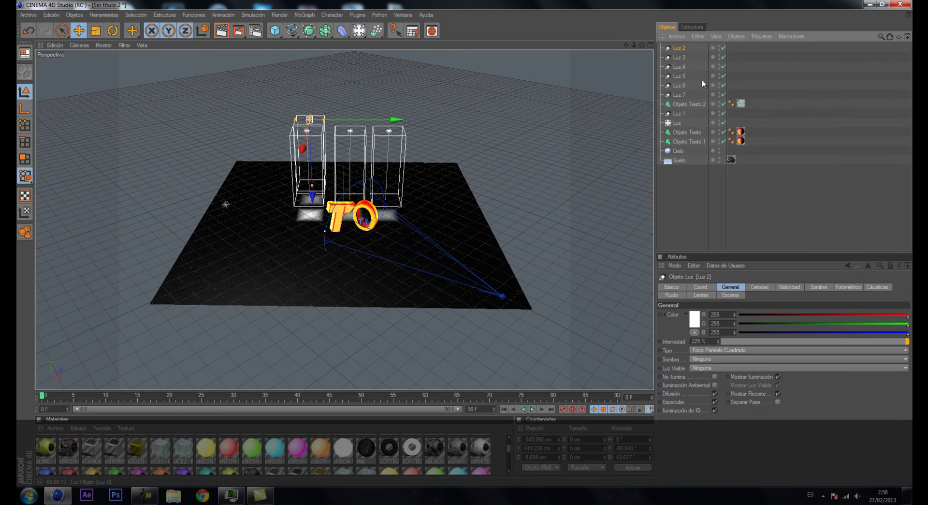
click(679, 57)
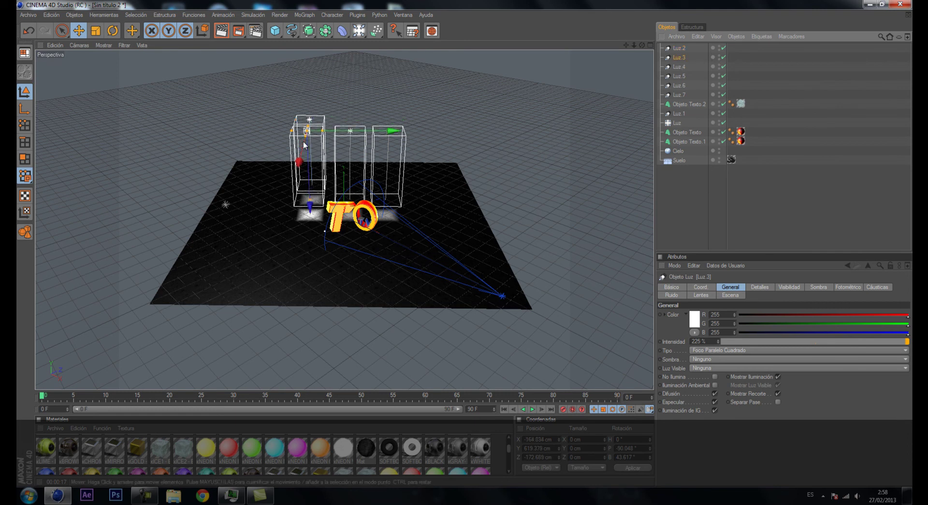
mouse_move(466, 244)
mouse_down()
mouse_move(353, 125)
mouse_move(464, 242)
mouse_up()
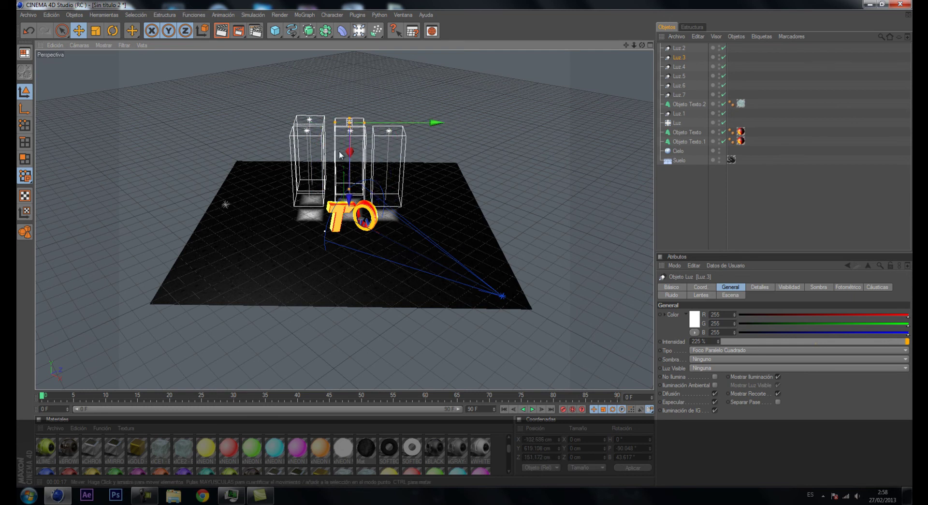
drag(350, 154, 465, 242)
Move Luz.4 into the right light box, at roughly X 30.6, Z 361 cm.
click(679, 67)
drag(466, 240, 465, 243)
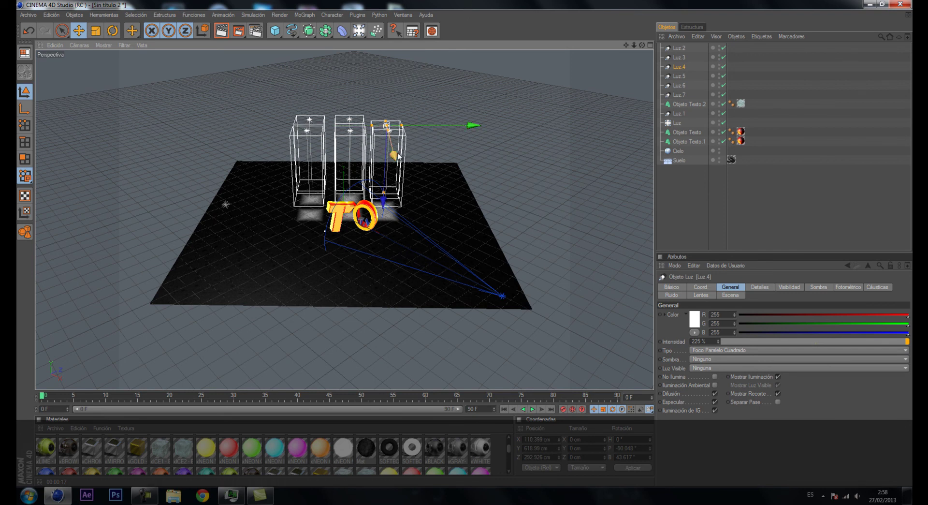
drag(465, 242, 465, 243)
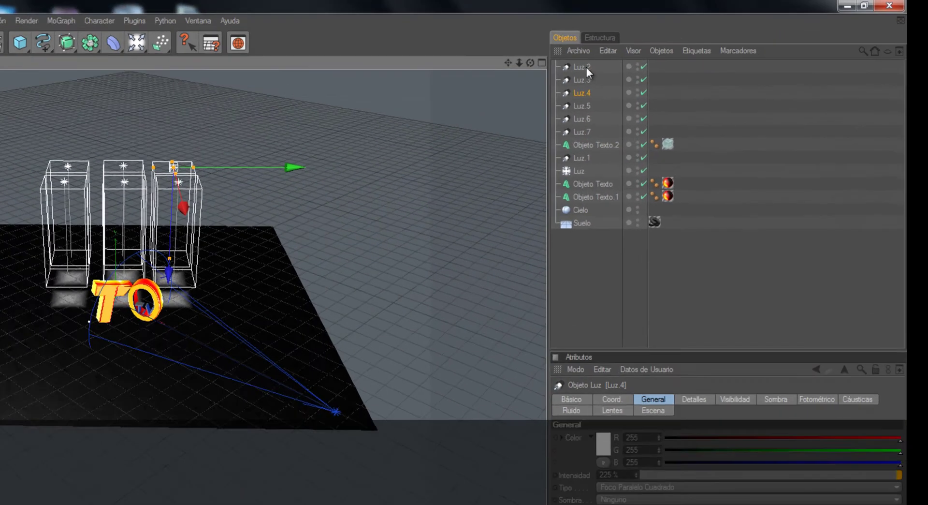
Select Luz.2 through Luz.7 and raise all six lights together.
click(683, 48)
shift+click(527, 94)
shift+click(526, 109)
shift+click(527, 125)
shift+click(527, 139)
shift+click(527, 157)
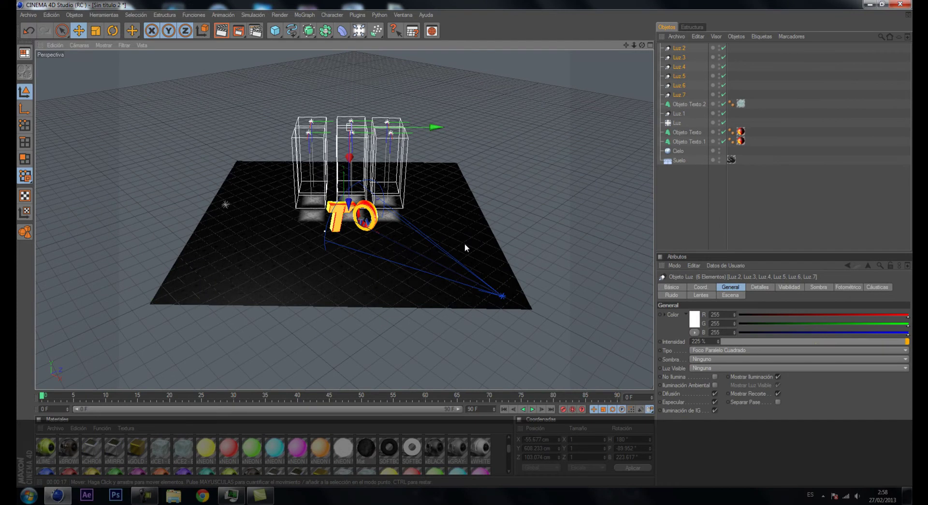
drag(465, 243, 464, 243)
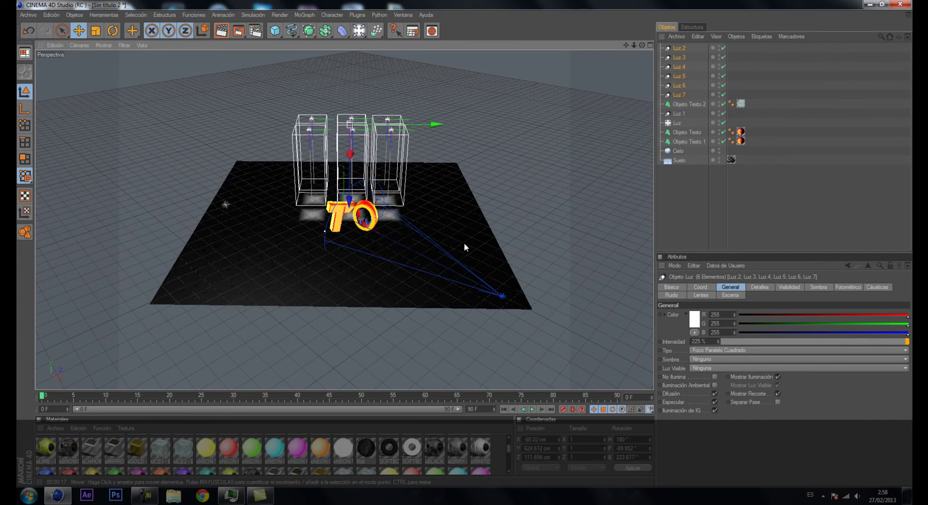
click(407, 134)
key(ctrl+z)
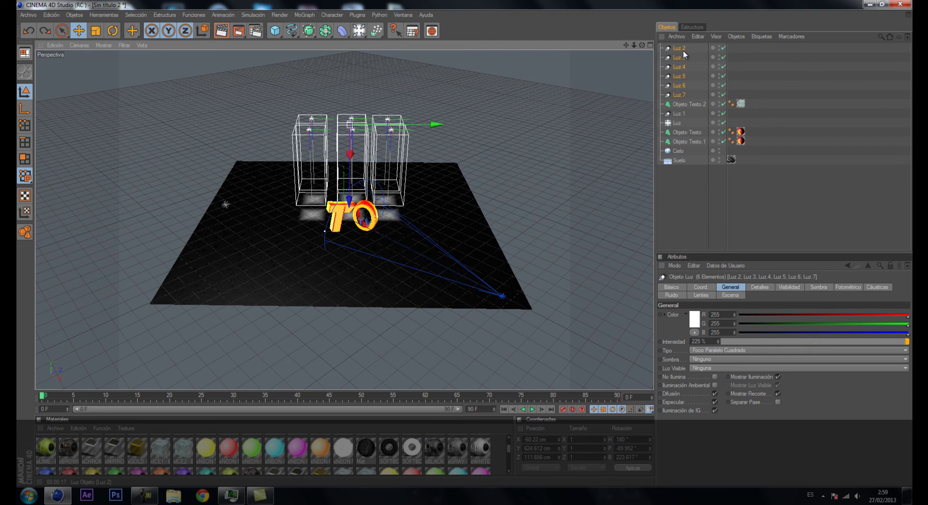
Reselect all six lights and fine-tune them to about X −67.2, Z 131.1 cm.
click(681, 49)
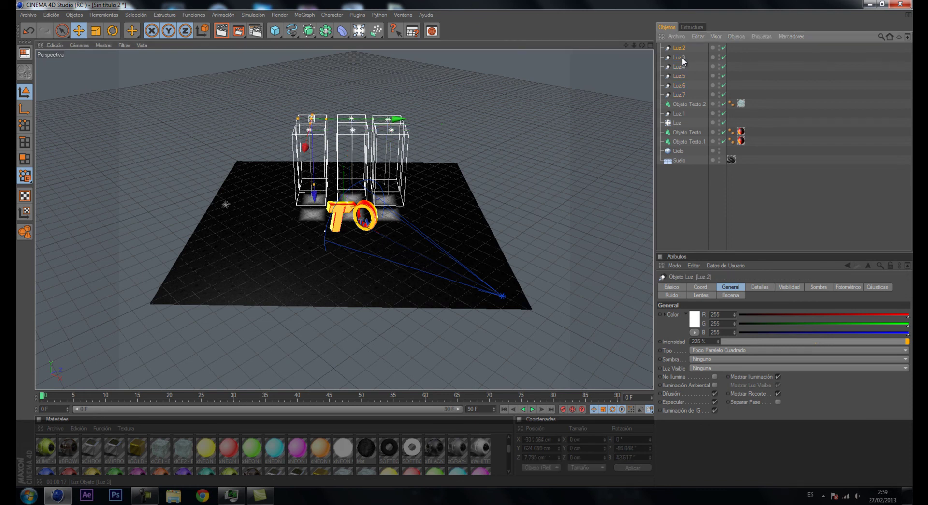
ctrl+click(682, 58)
ctrl+click(682, 66)
ctrl+click(681, 76)
ctrl+click(680, 85)
ctrl+click(679, 95)
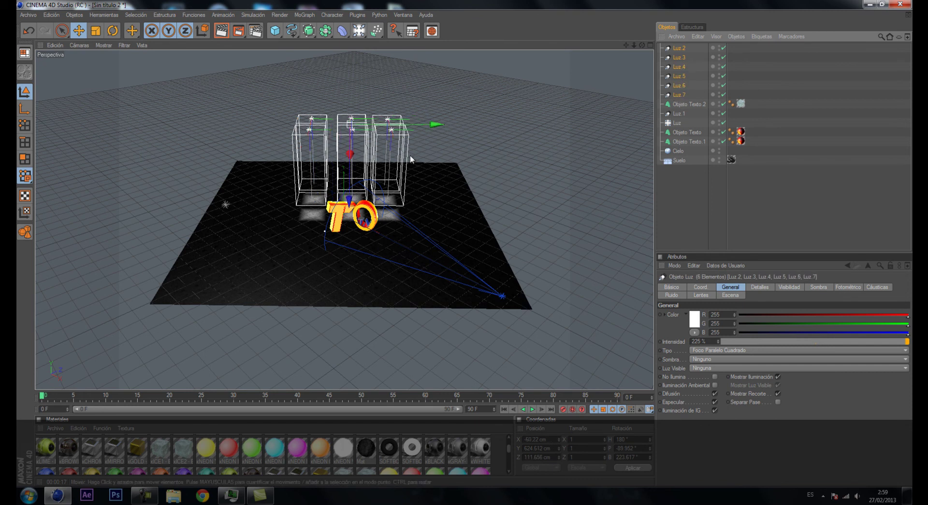
drag(408, 165, 465, 243)
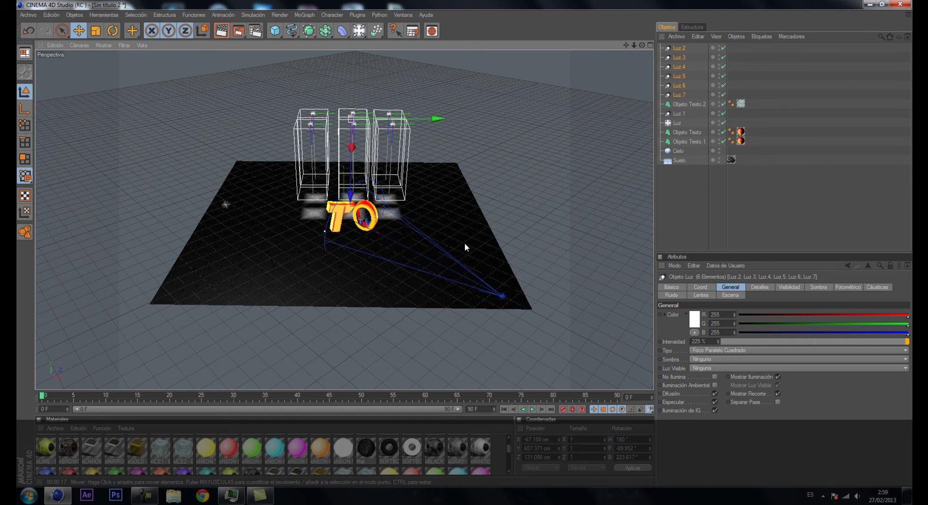
drag(465, 242, 466, 242)
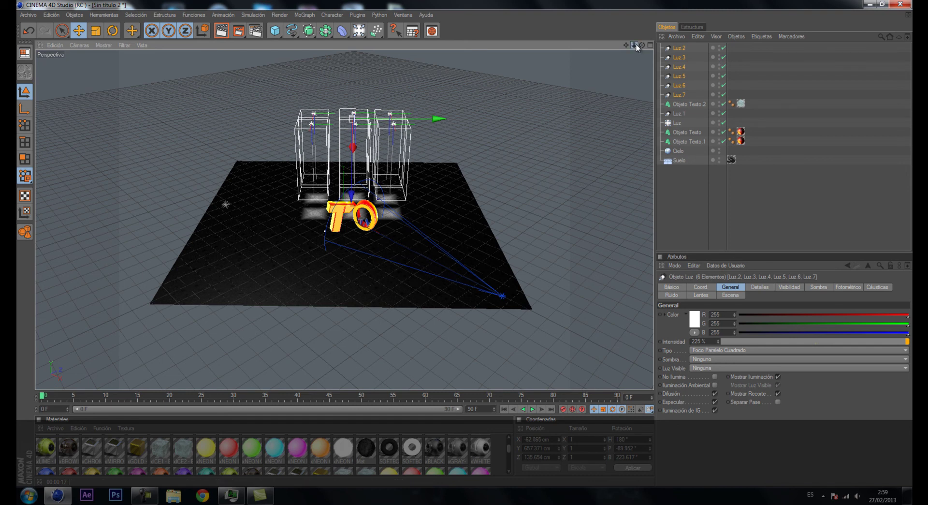
Zoom the Perspective view in close on the TO letters and the T.V text.
drag(636, 45, 638, 228)
scroll(480, 243, up, 3)
scroll(466, 242, up, 2)
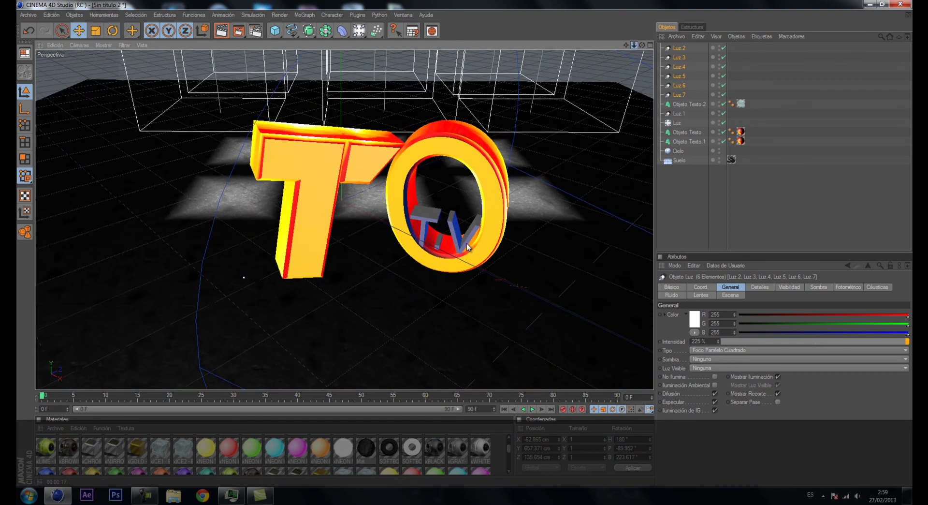
scroll(477, 243, up, 2)
scroll(468, 245, up, 1)
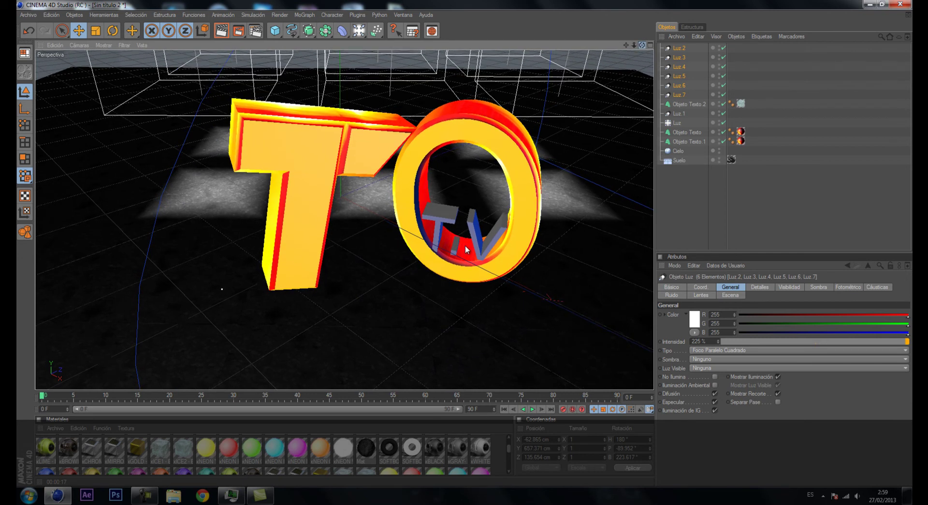
scroll(466, 247, up, 1)
scroll(467, 247, up, 1)
scroll(465, 246, down, 1)
scroll(465, 246, down, 1)
scroll(465, 245, down, 1)
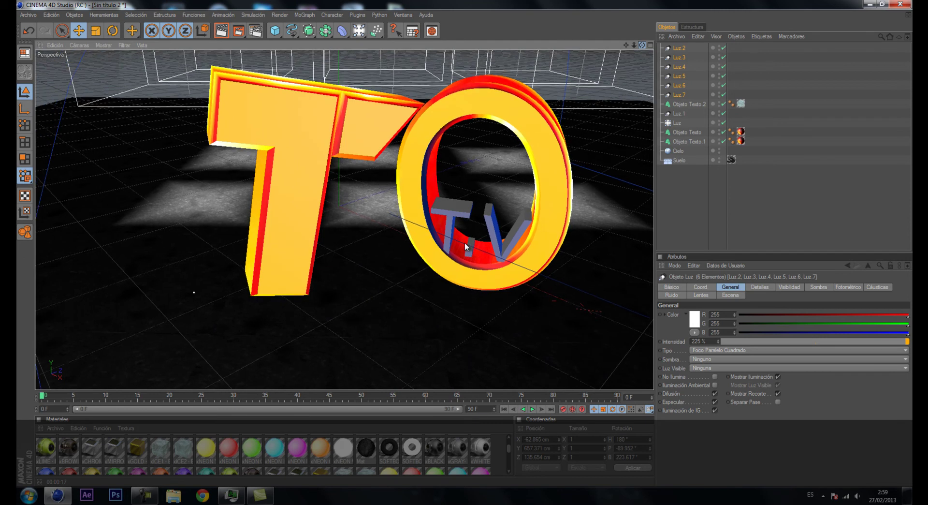
scroll(466, 245, down, 1)
scroll(465, 246, down, 1)
scroll(464, 247, down, 1)
scroll(465, 244, down, 1)
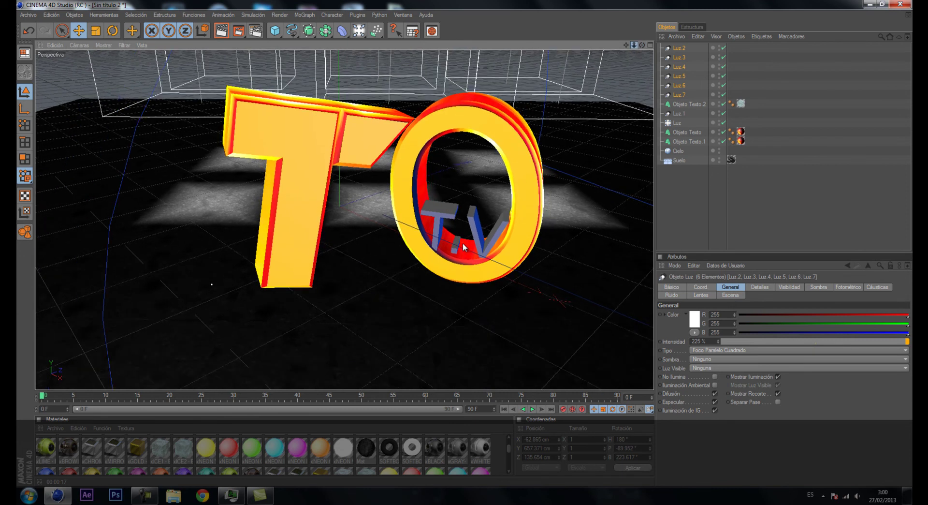
scroll(465, 247, down, 1)
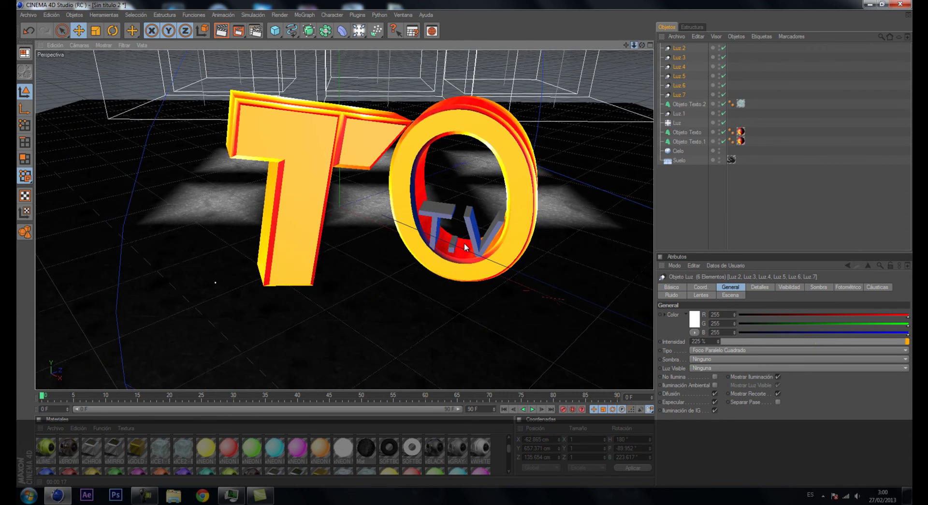
scroll(466, 247, down, 1)
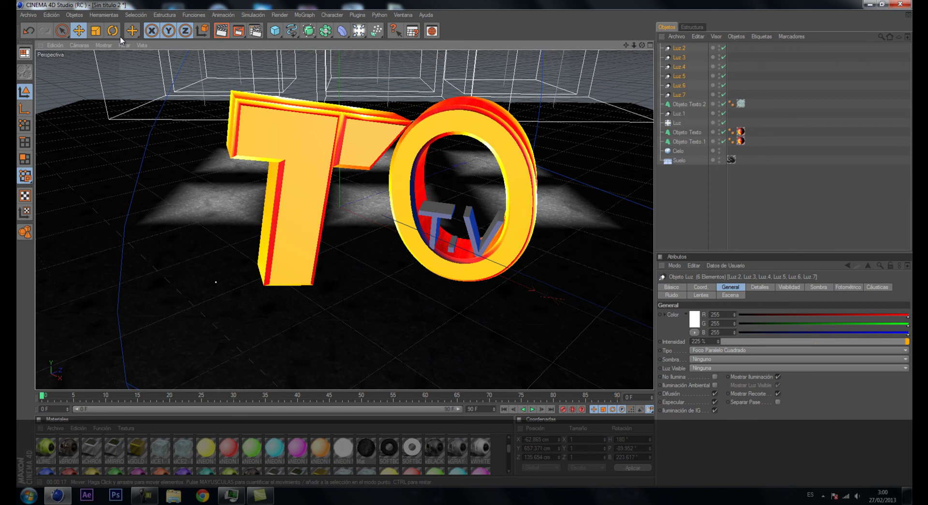
click(225, 31)
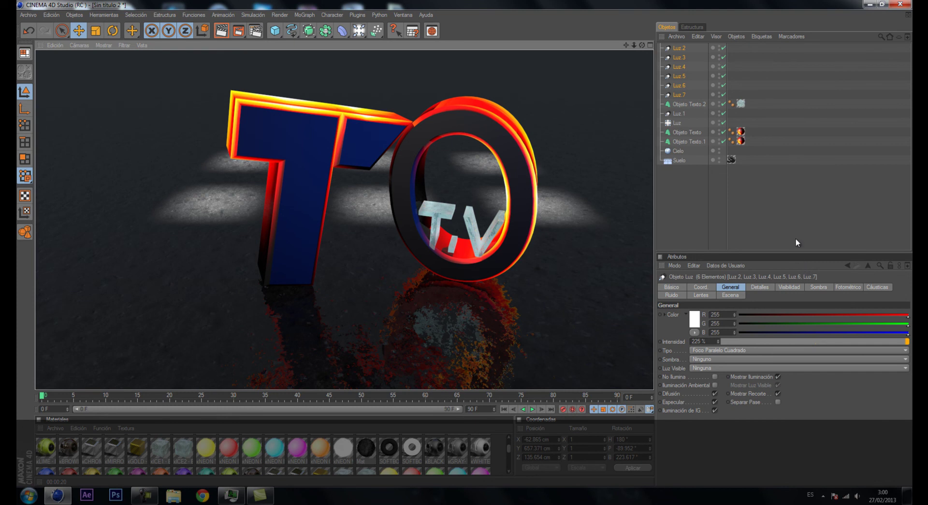
click(684, 198)
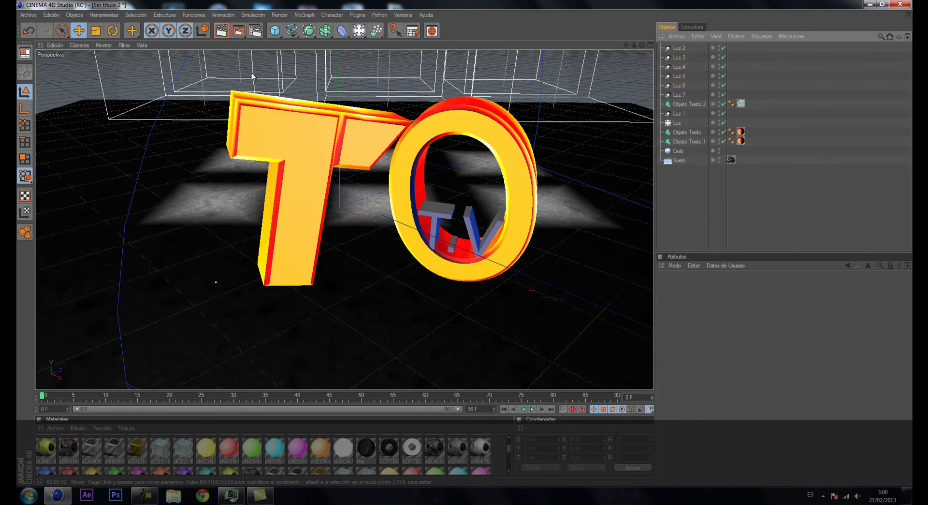
Set the render save file to Desktop\LOGO in JPEG format.
click(255, 31)
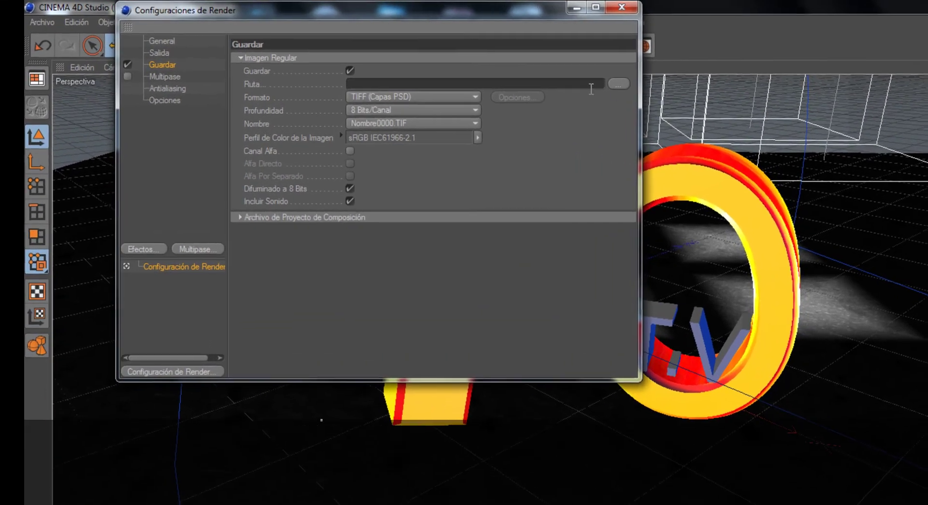
click(415, 56)
click(177, 146)
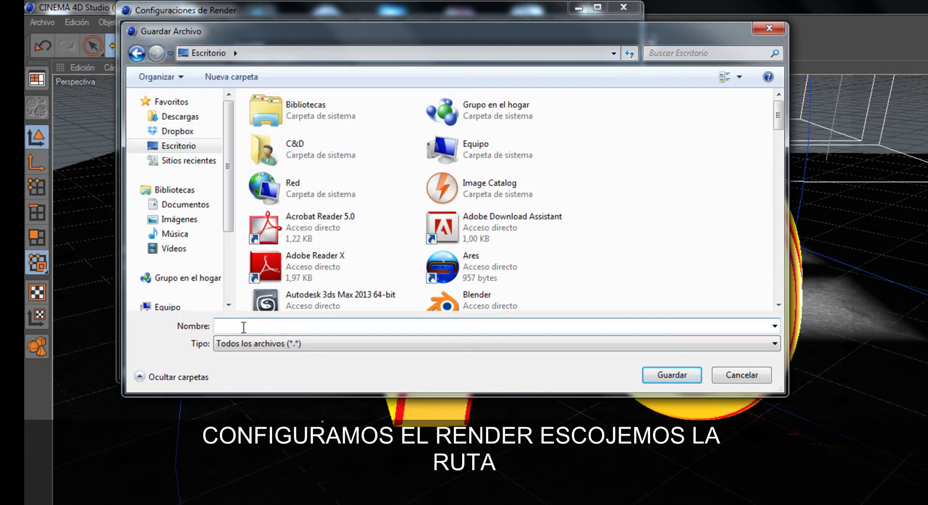
text(LOGO)
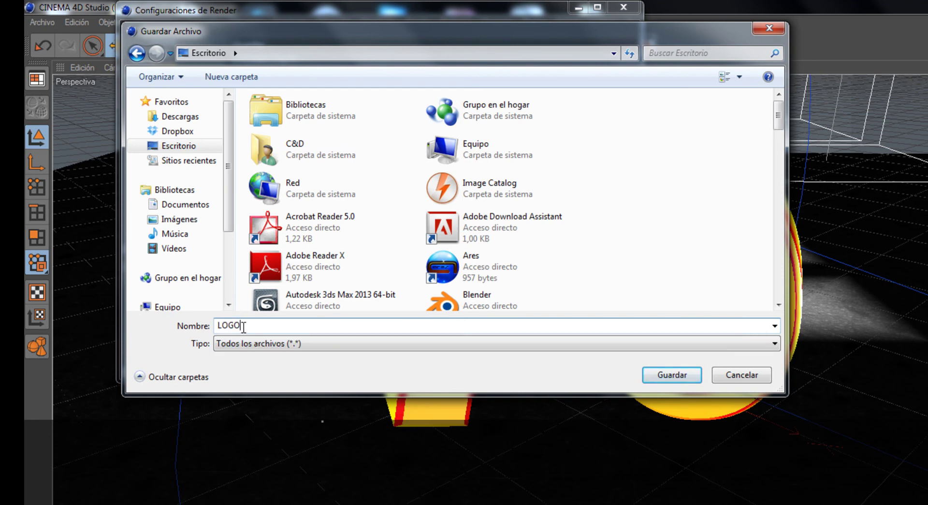
click(669, 379)
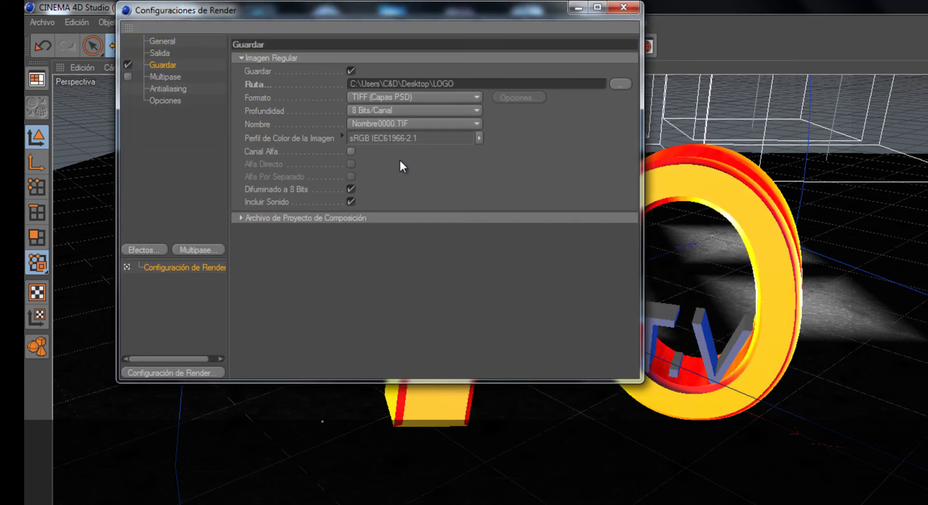
click(437, 97)
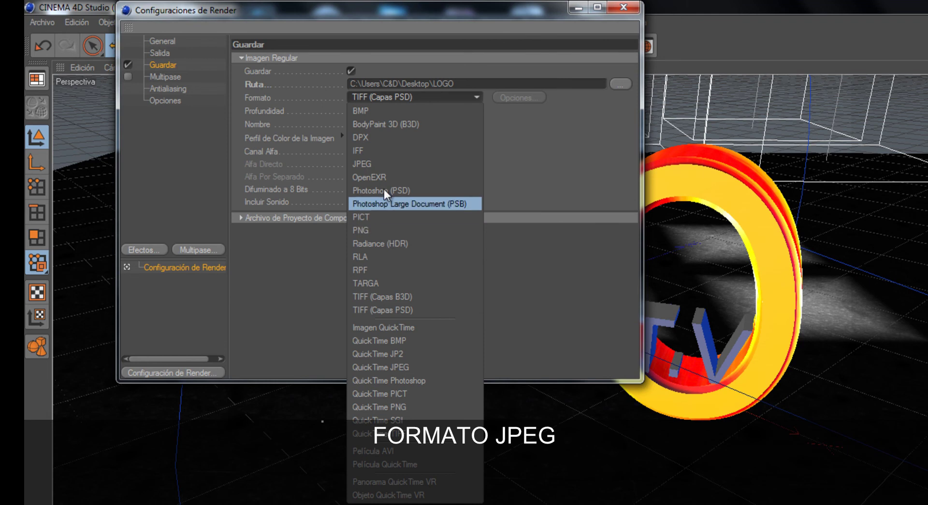
click(378, 163)
Set the render output size to 1920 x 1200 and close Render Settings.
click(160, 53)
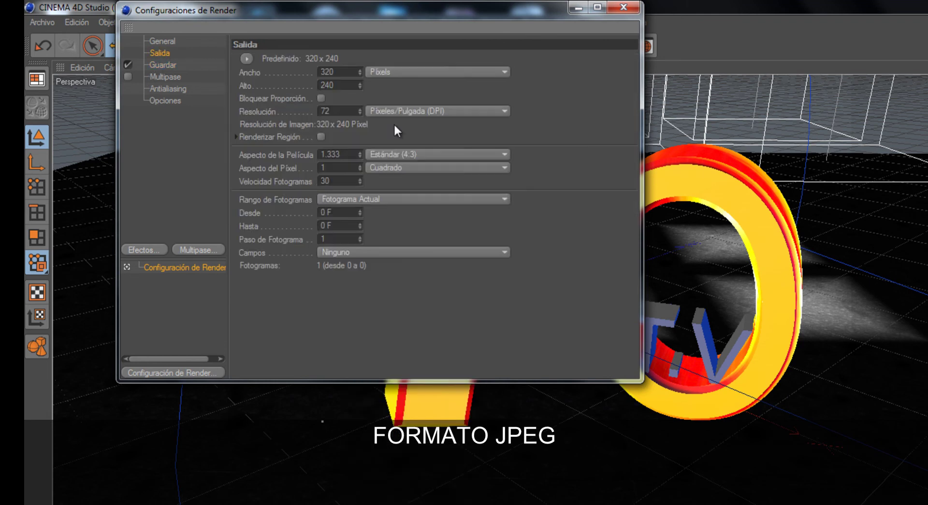
click(247, 59)
mouse_move(278, 72)
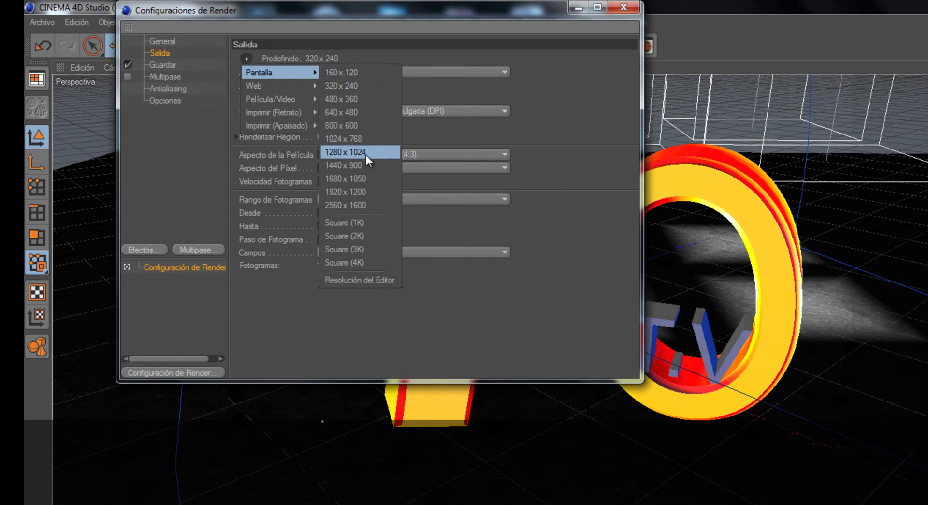
click(360, 191)
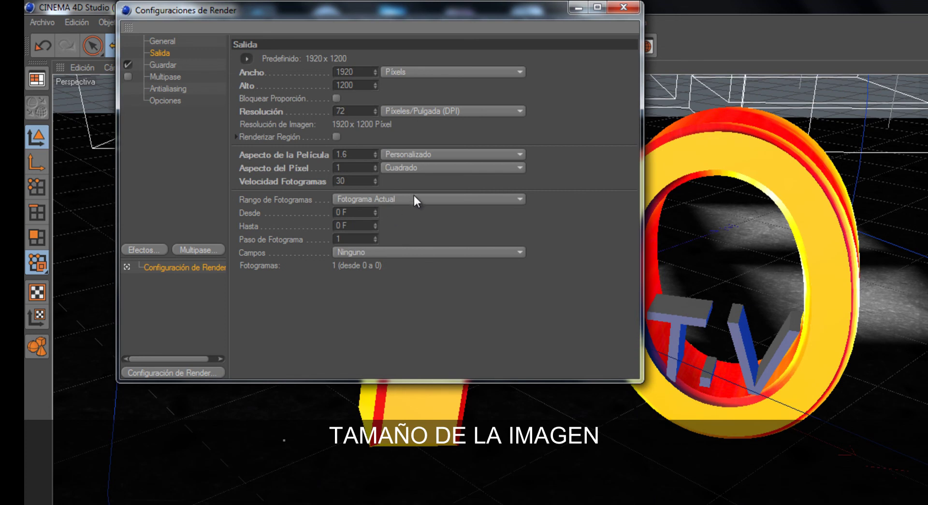
click(171, 66)
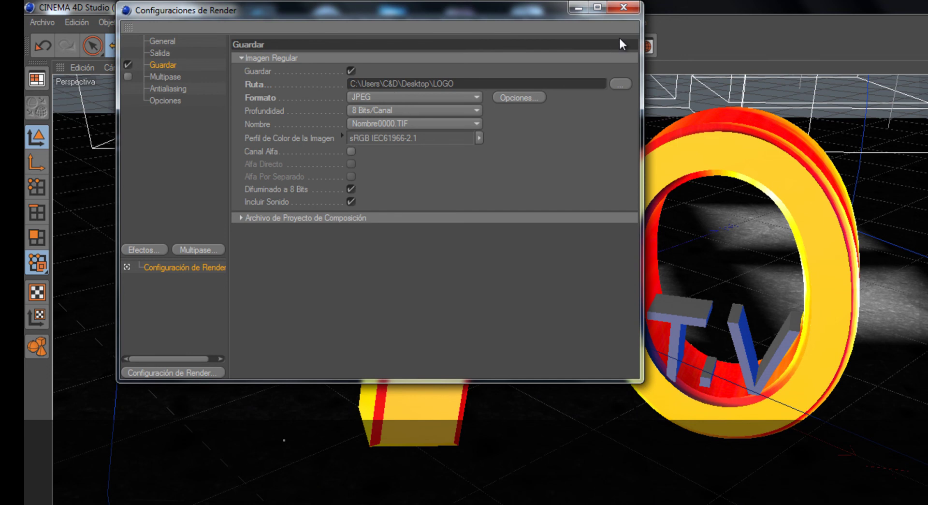
click(624, 7)
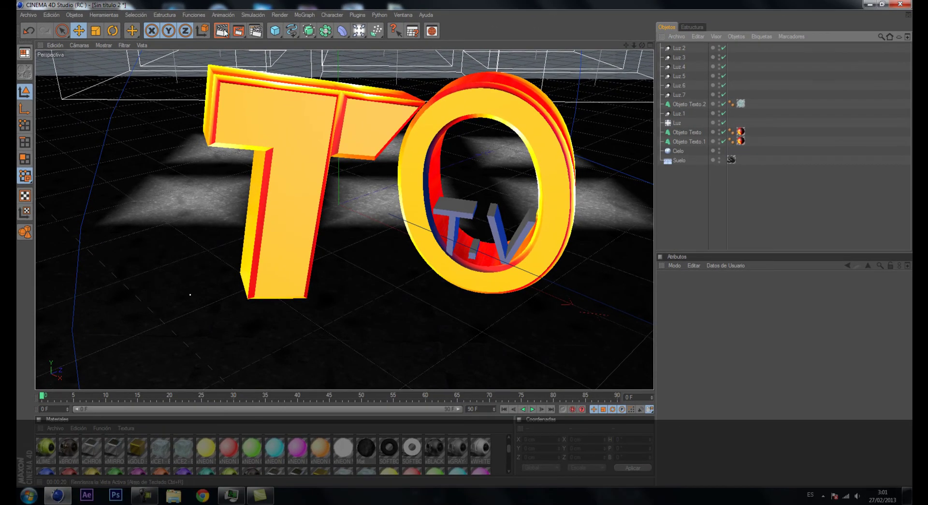
Preview-render the view, reframe the camera on the TO letters, and render again.
click(222, 31)
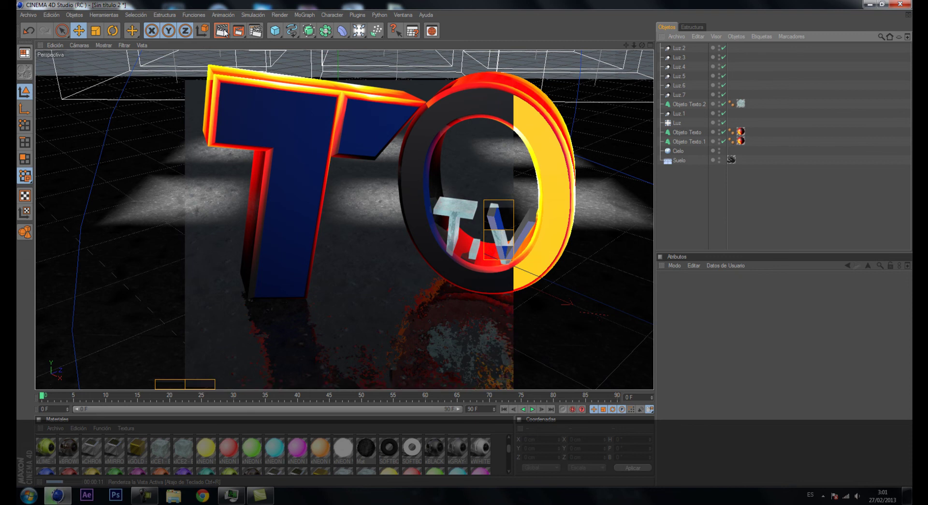
click(692, 202)
drag(634, 45, 629, 44)
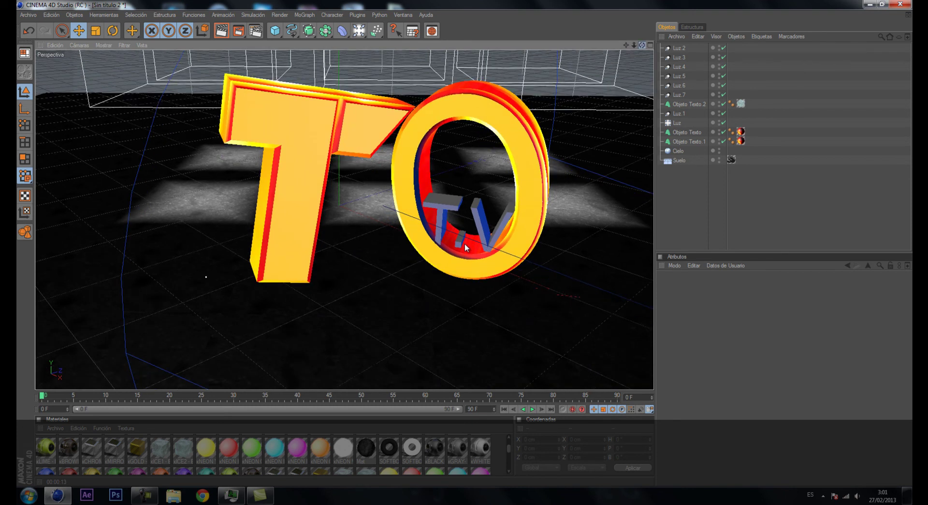
alt+drag(465, 243, 465, 242)
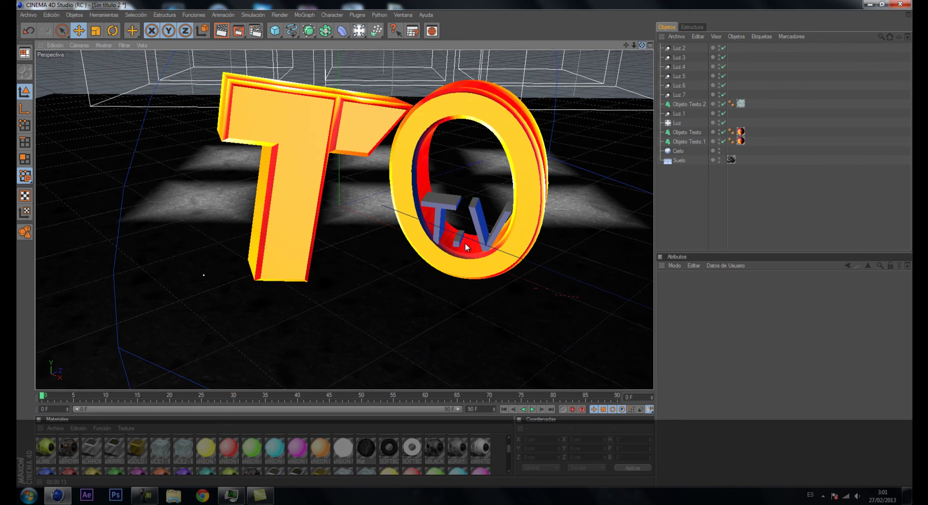
click(218, 33)
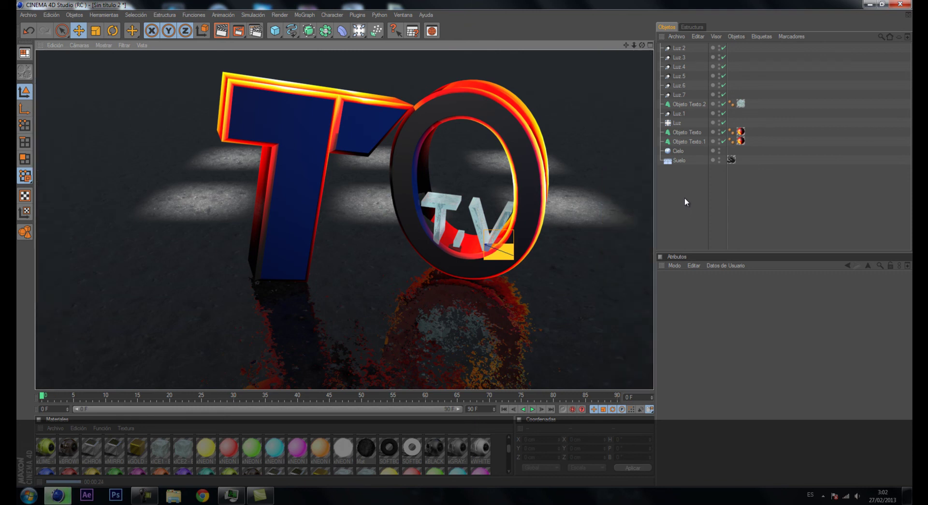
Clear the preview and duplicate spotlight Luz.1 as the new light Luz.8.
click(686, 204)
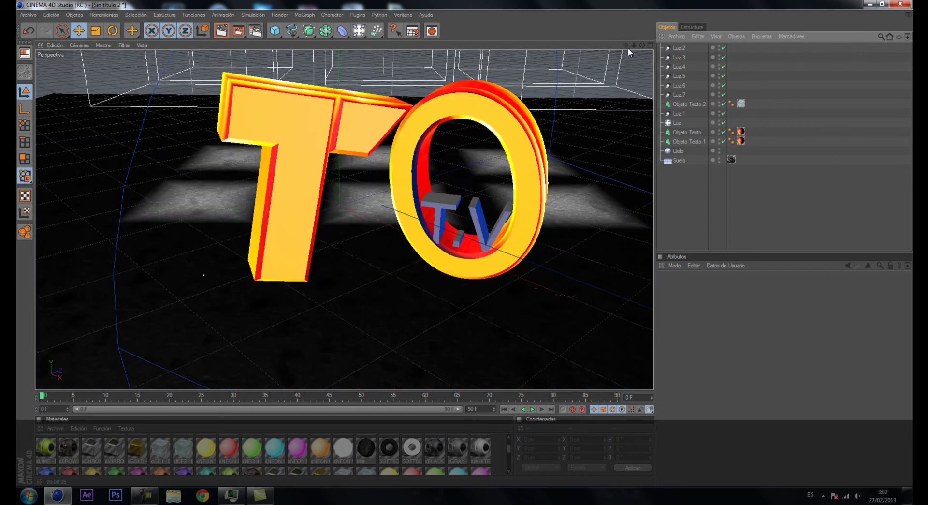
mouse_move(634, 45)
mouse_down()
mouse_move(290, 262)
mouse_move(417, 248)
mouse_move(548, 304)
mouse_up()
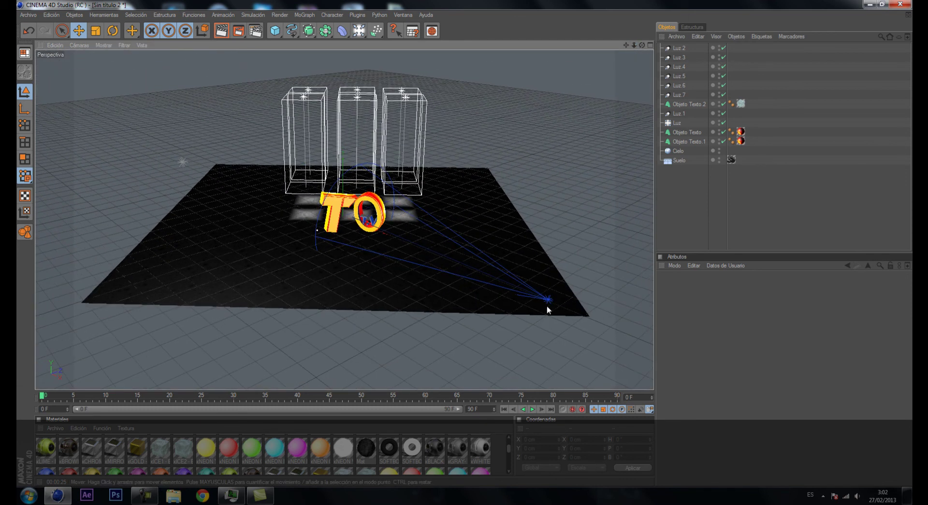
click(548, 304)
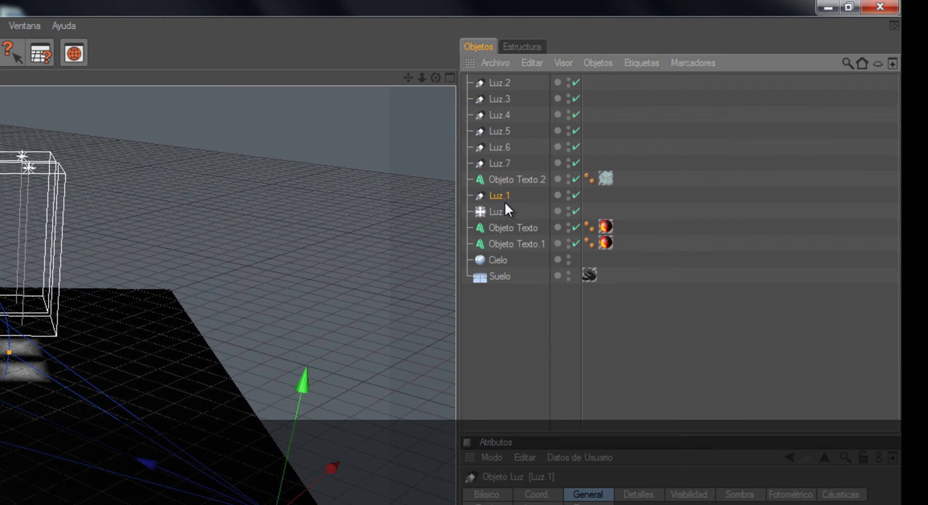
key(ctrl+c)
key(ctrl+v)
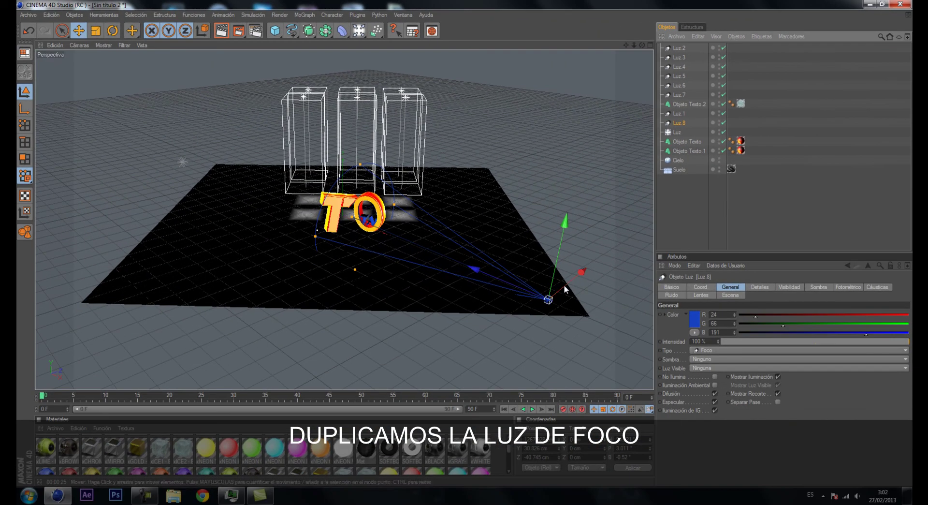
Move Luz.8 to the front left edge of the floor.
drag(563, 284, 556, 306)
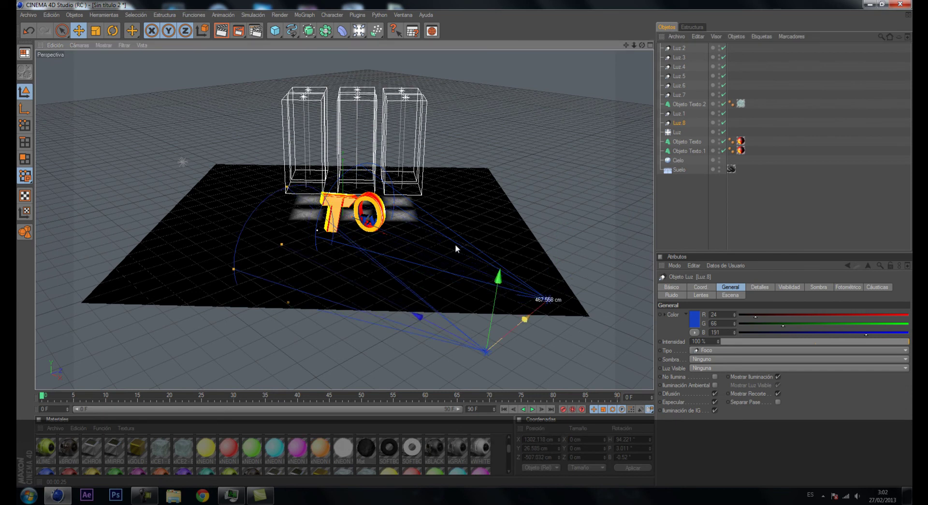
drag(367, 374, 460, 246)
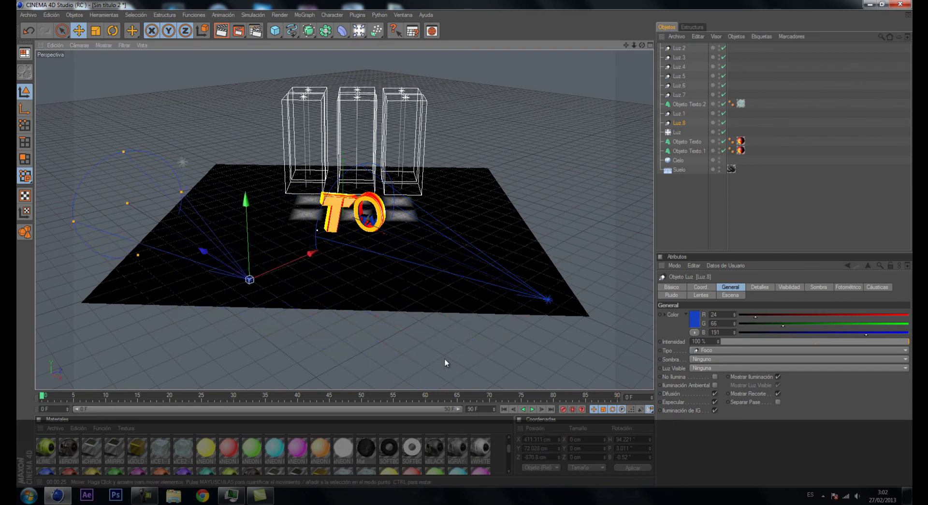
drag(308, 255, 462, 243)
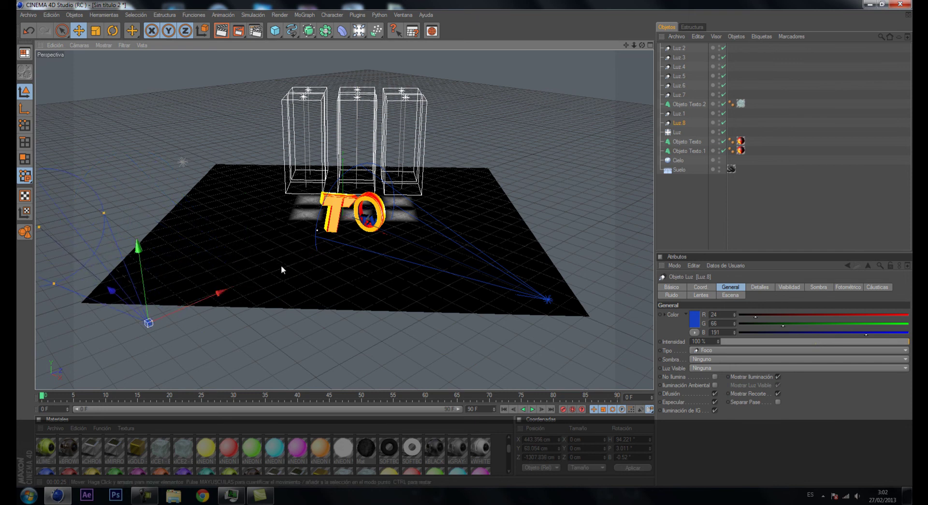
drag(110, 306, 462, 247)
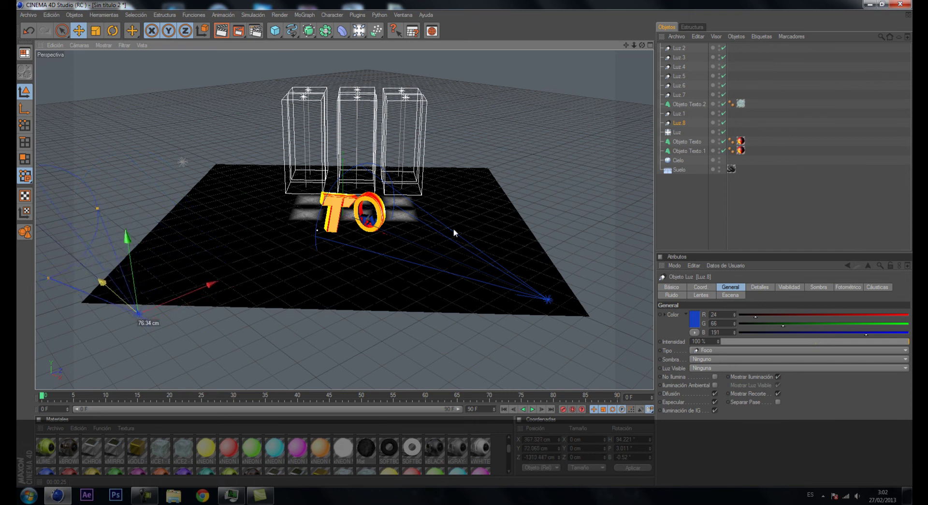
drag(146, 303, 149, 280)
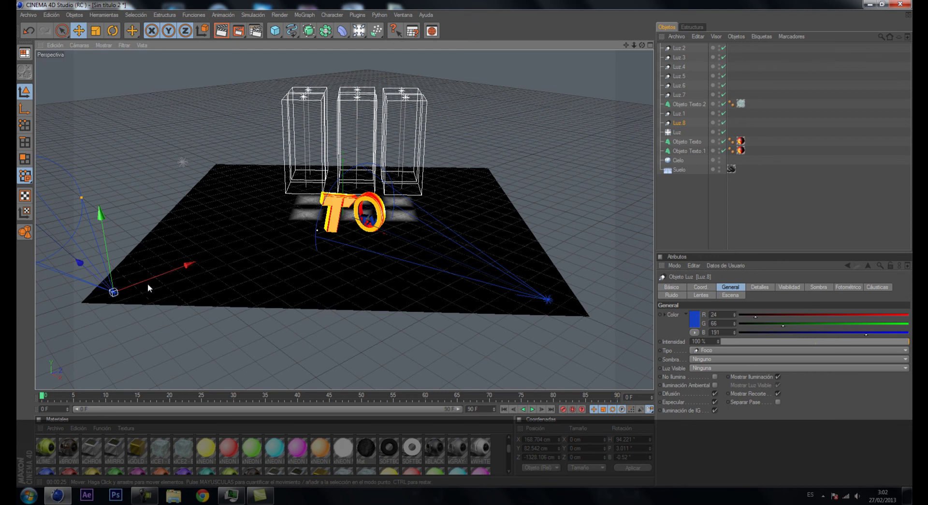
drag(141, 285, 145, 284)
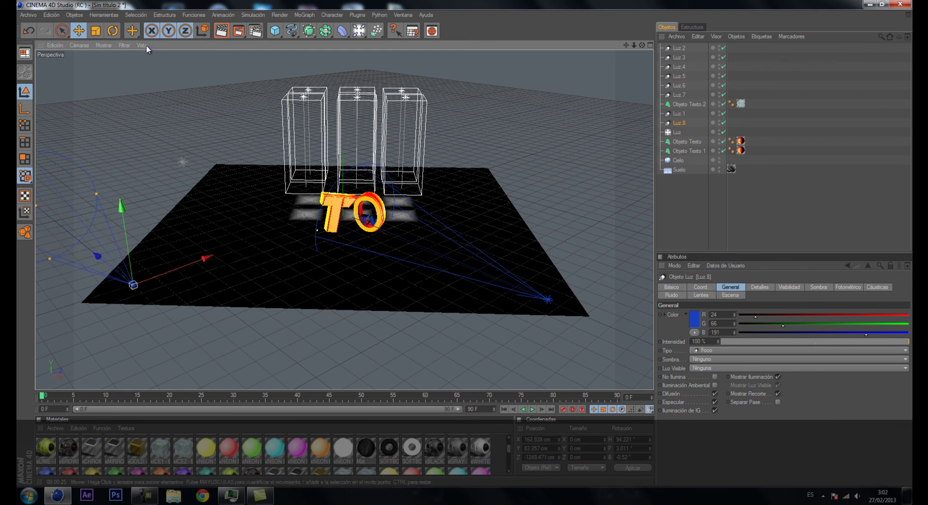
Rotate Luz.8's heading so it aims at the letters.
click(114, 31)
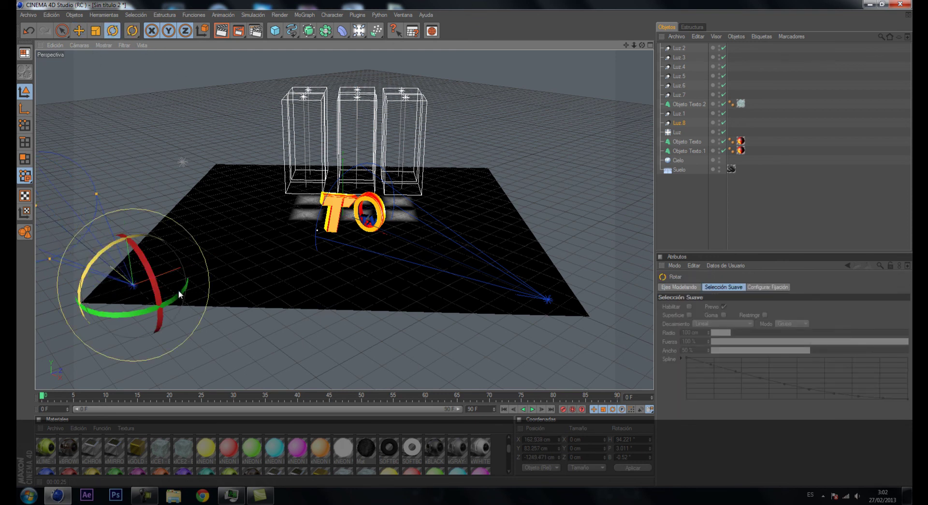
drag(175, 297, 68, 318)
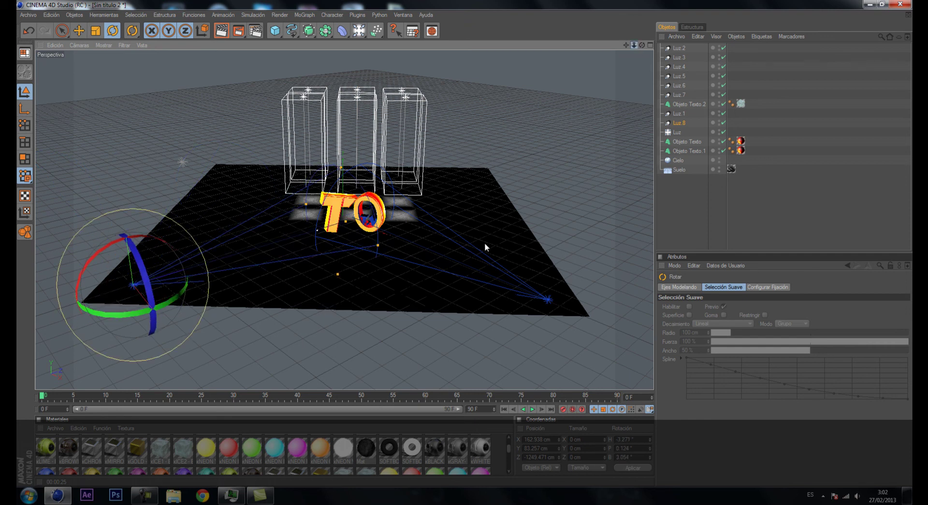
scroll(484, 242, up, 3)
scroll(536, 240, up, 2)
scroll(502, 241, up, 2)
scroll(464, 247, up, 2)
scroll(447, 250, up, 2)
scroll(447, 250, down, 1)
Render the active view with Ctrl+R to see the added spotlight's effect on the letters.
key(ctrl+r)
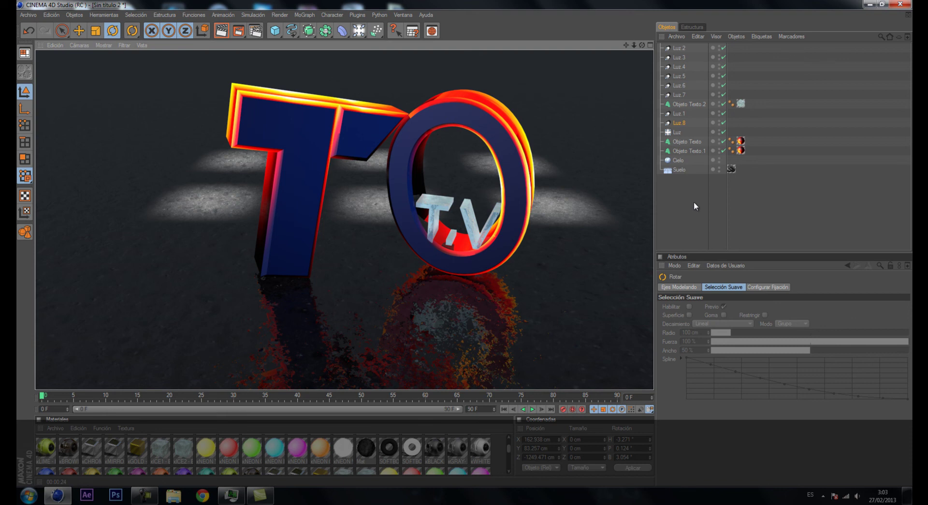
Raise the T.V text (Objeto Texto.2) about 4 cm along Y and preview-render the view.
click(692, 103)
key(e)
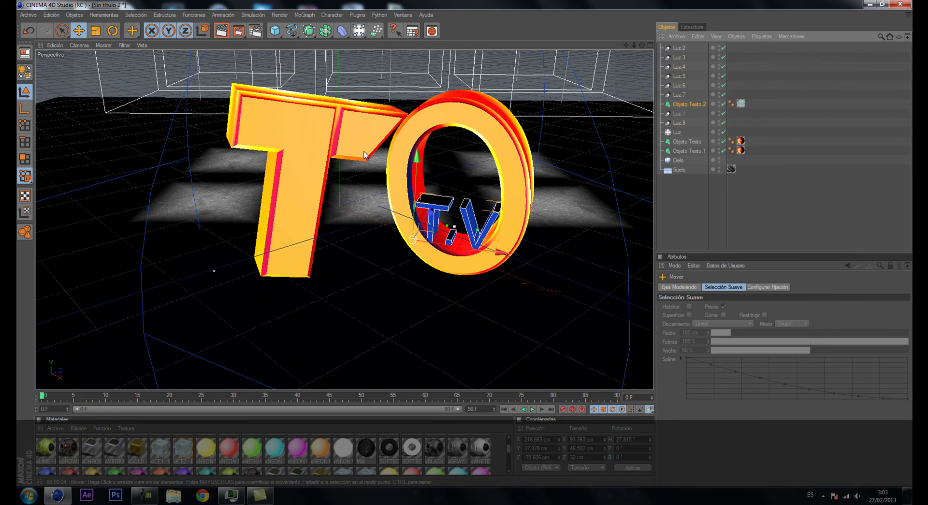
drag(418, 185, 465, 249)
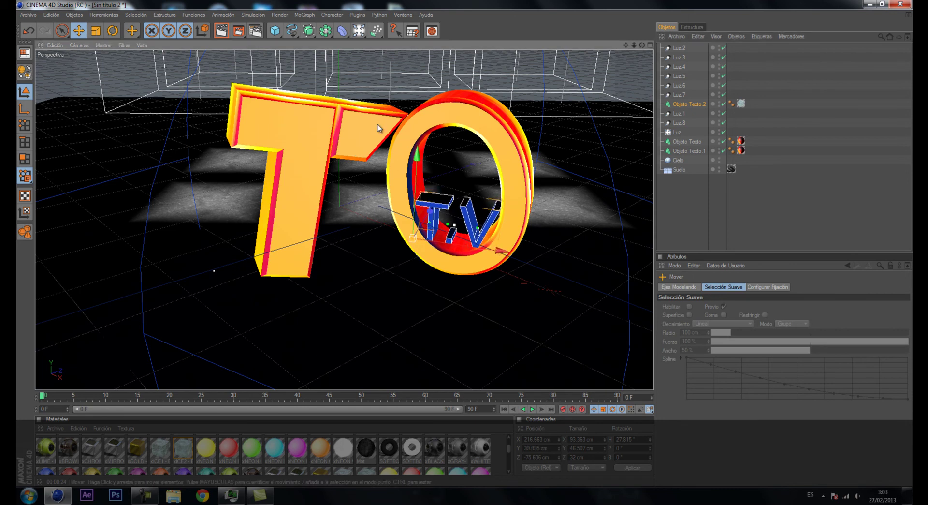
click(220, 32)
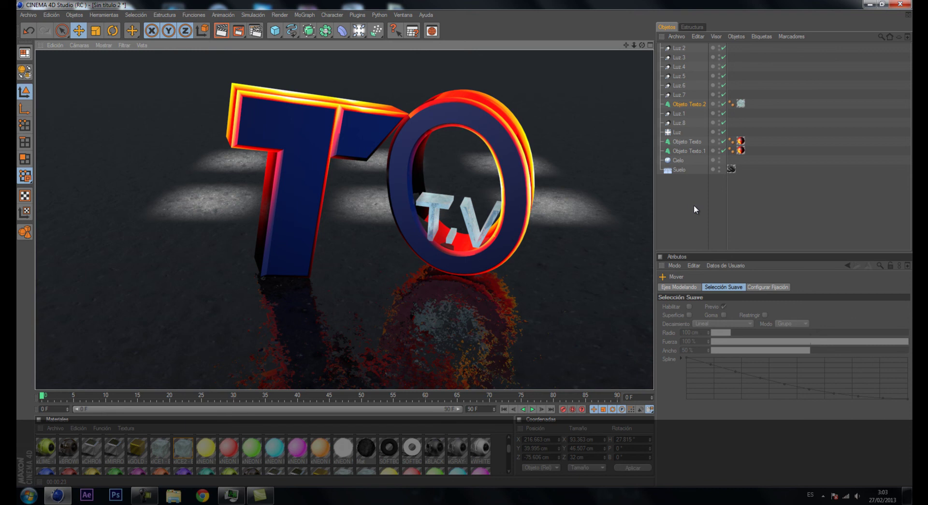
Render the final 1920x1200 LOGO.jpg to the Picture Viewer, then close the viewer.
click(242, 31)
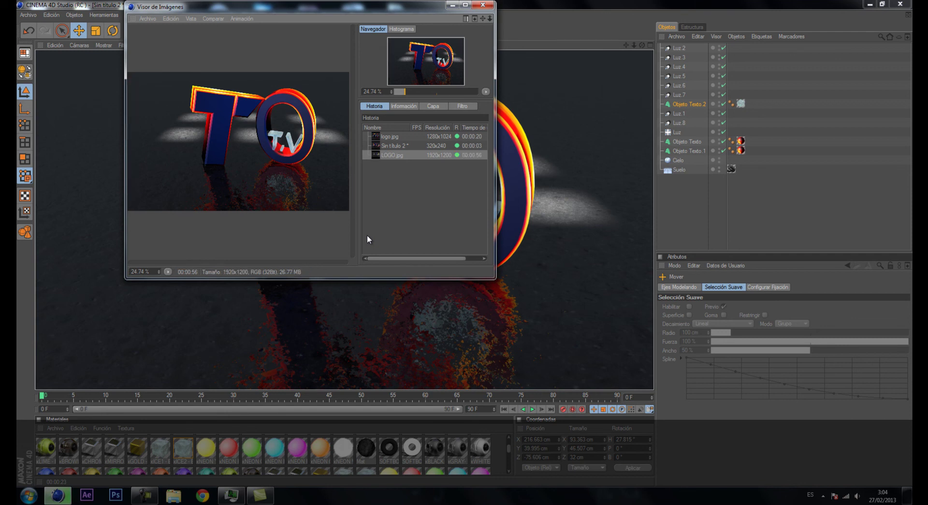
click(482, 6)
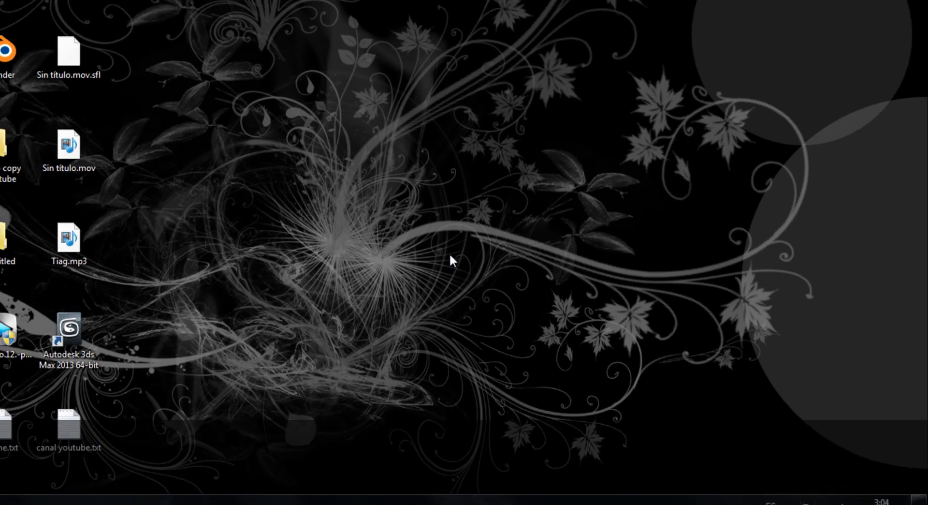
Open LOGO.jpg from the desktop in Windows Photo Viewer.
double_click(333, 106)
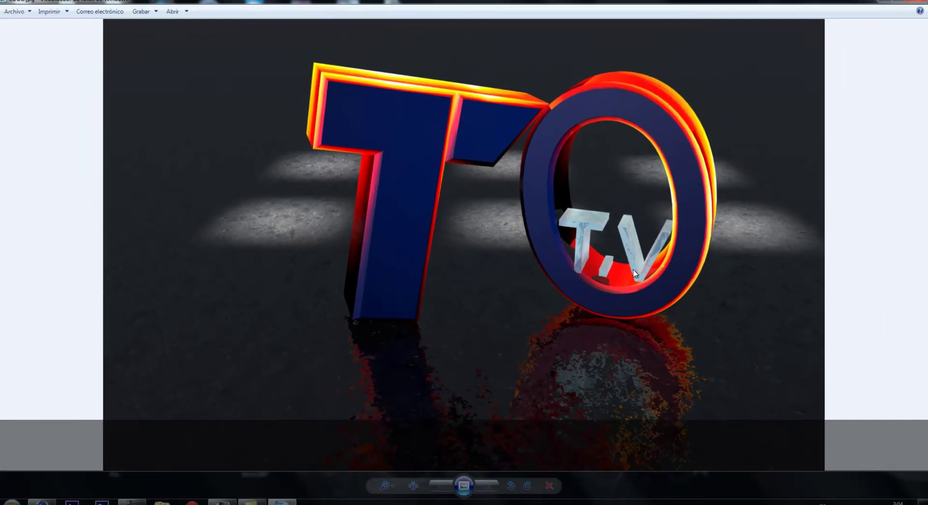